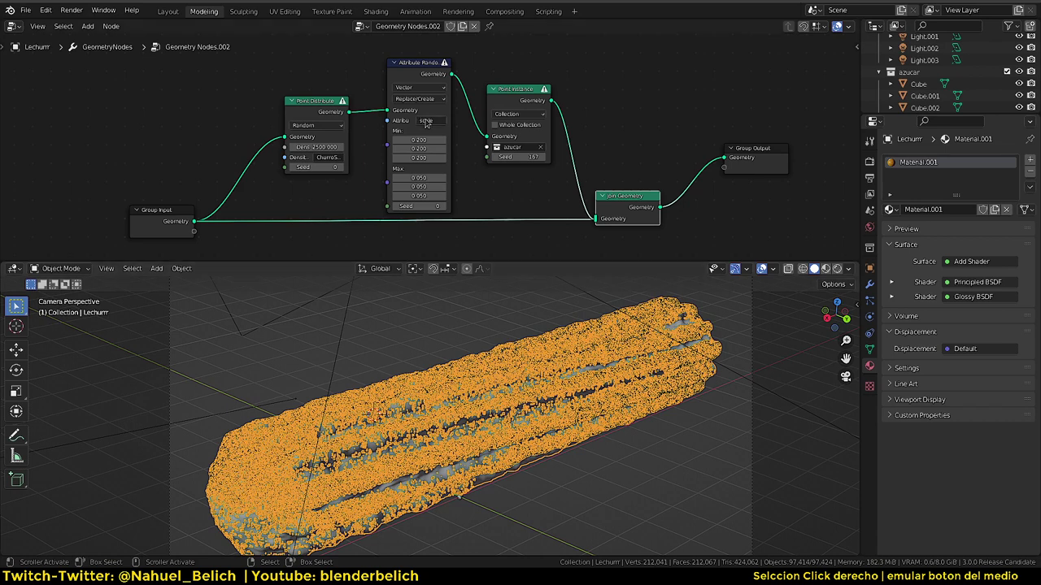
# - Pan and zoom the node editor to frame the churro node tree
pyautogui.moveTo(396, 129); pyautogui.dragTo(449, 130, button='middle')
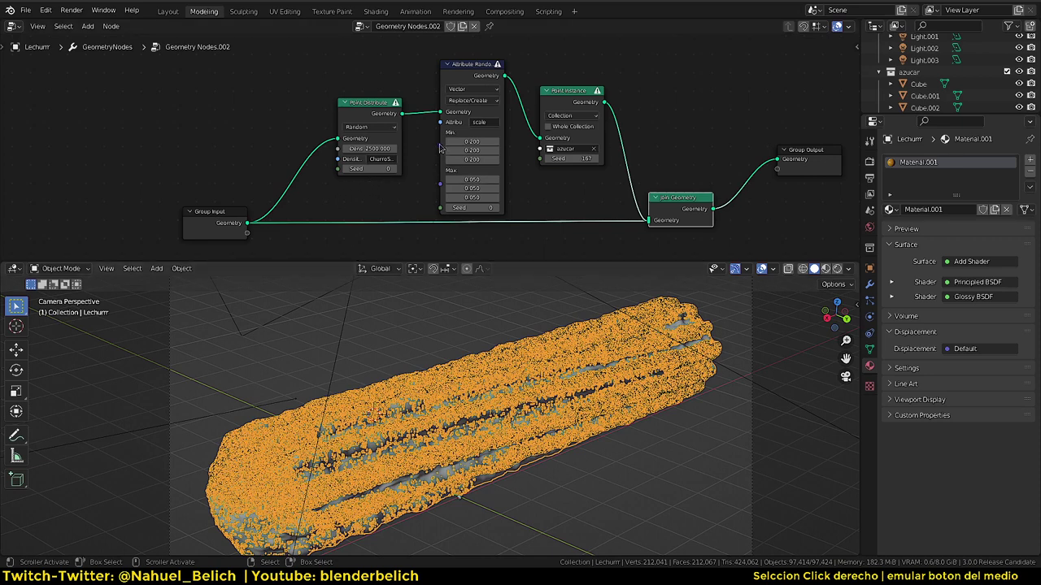
pyautogui.moveTo(439, 148); pyautogui.dragTo(436, 140, button='middle')
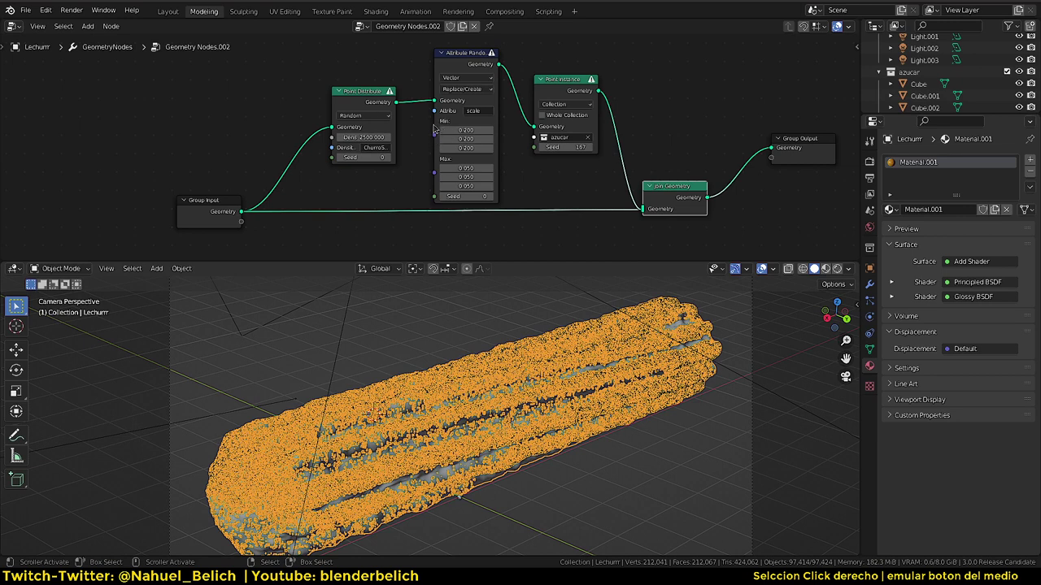
pyautogui.moveTo(421, 128); pyautogui.dragTo(400, 129, button='middle')
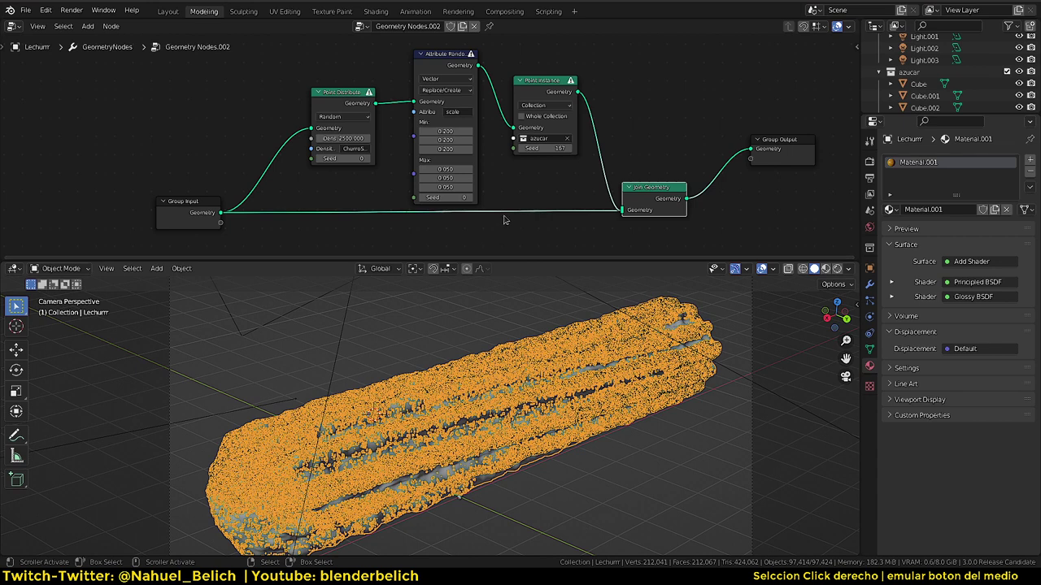
pyautogui.moveTo(509, 189)
pyautogui.keyDown('ctrl'); pyautogui.mouseDown(button='middle')
pyautogui.moveTo(528, 181)
pyautogui.moveTo(526, 196)
pyautogui.moveTo(556, 168)
pyautogui.mouseUp(button='middle'); pyautogui.keyUp('ctrl')
pyautogui.scroll(1, 529, 197)
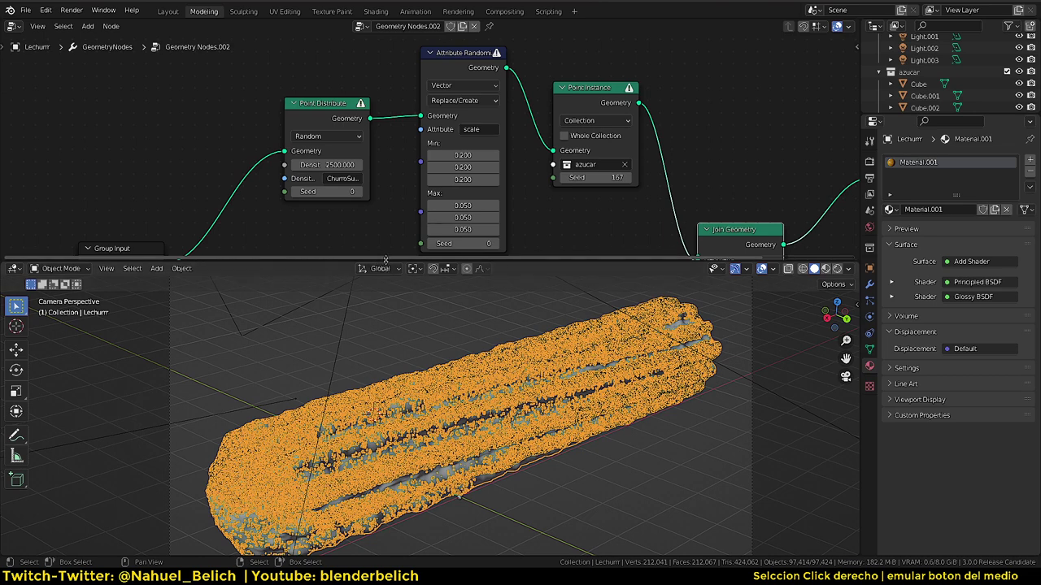
# - Enlarge the node editor over the viewport, orbit closer to the churro, and nudge Point Distribute
pyautogui.moveTo(385, 259); pyautogui.dragTo(385, 348)
pyautogui.moveTo(423, 437); pyautogui.dragTo(393, 412, button='middle')
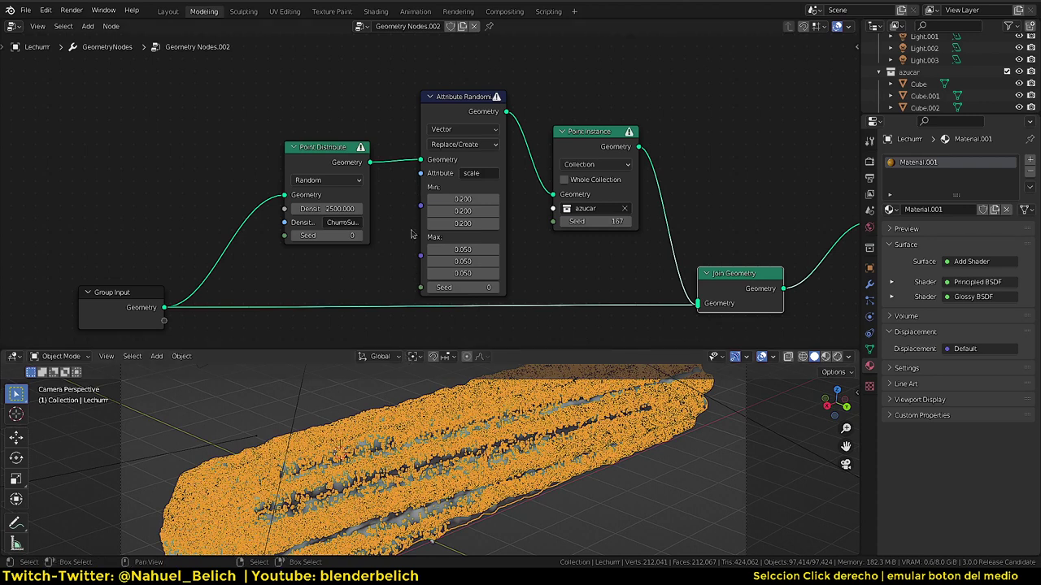
pyautogui.moveTo(392, 273); pyautogui.dragTo(390, 253, button='middle')
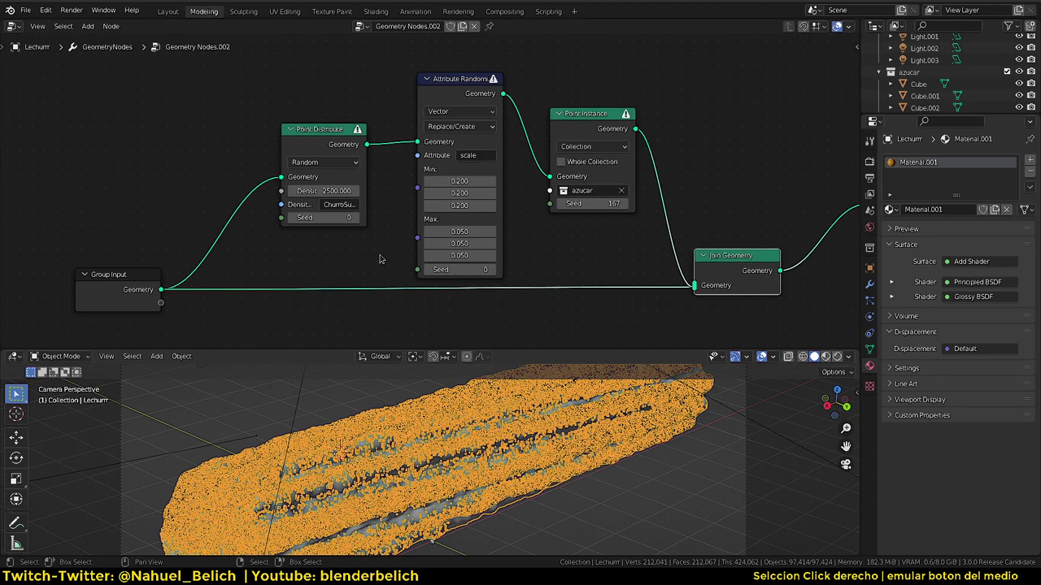
pyautogui.moveTo(327, 134); pyautogui.dragTo(330, 132)
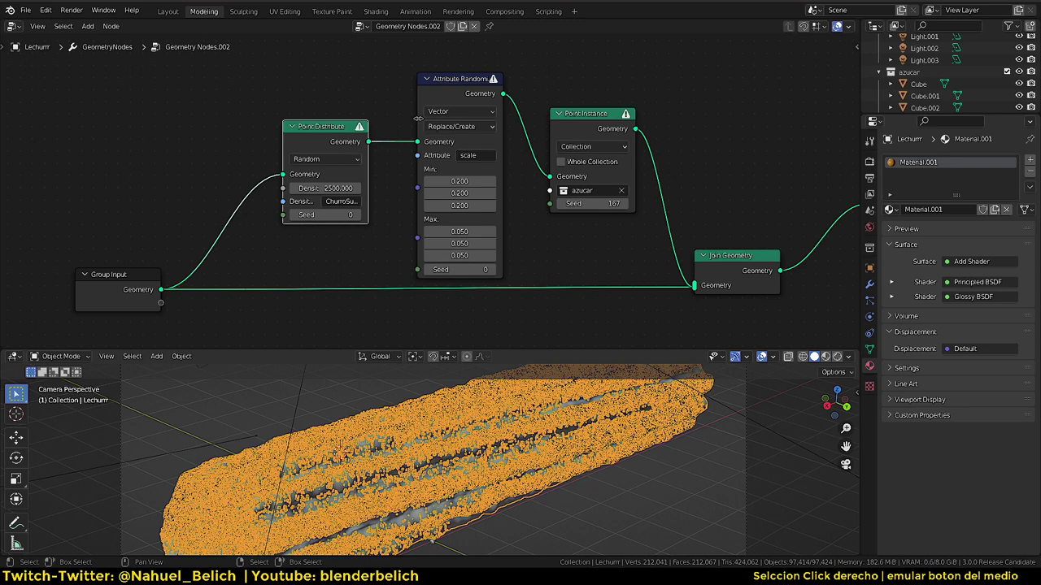
pyautogui.moveTo(379, 249); pyautogui.dragTo(393, 213, button='middle')
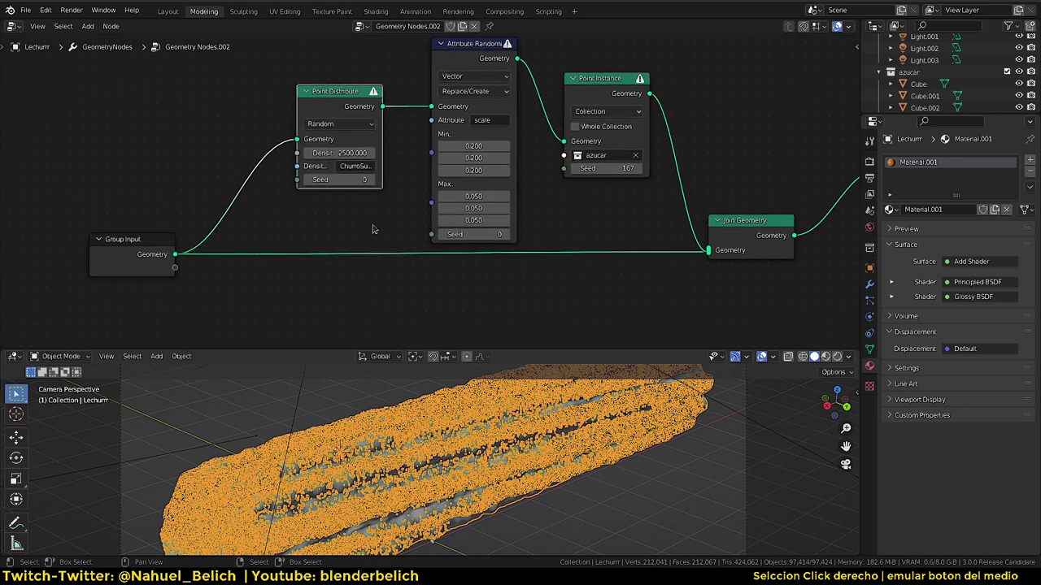
pyautogui.hotkey('shift', 'a')
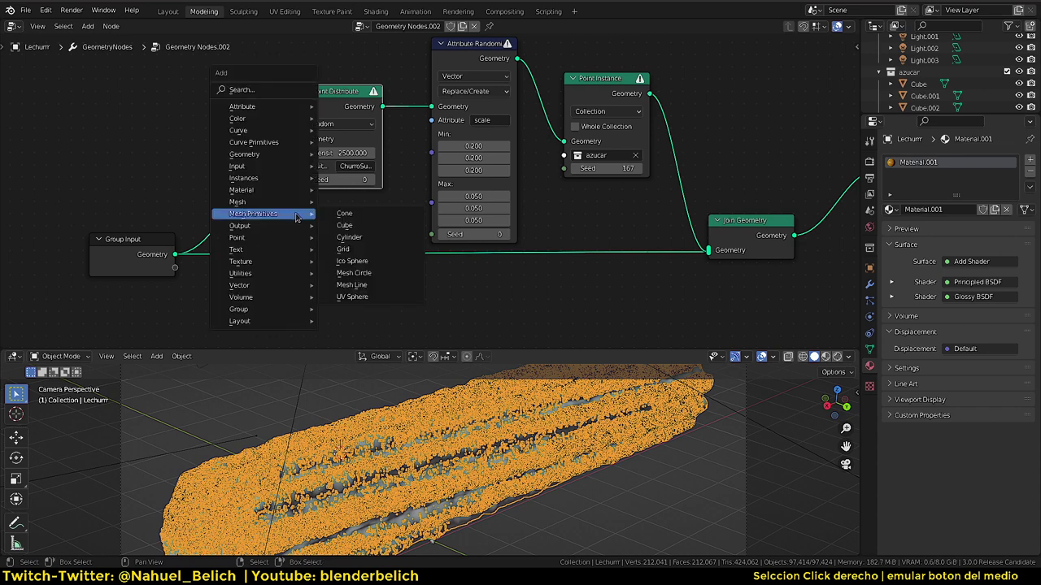
pyautogui.press('Escape')
pyautogui.hotkey('shift', 'a')
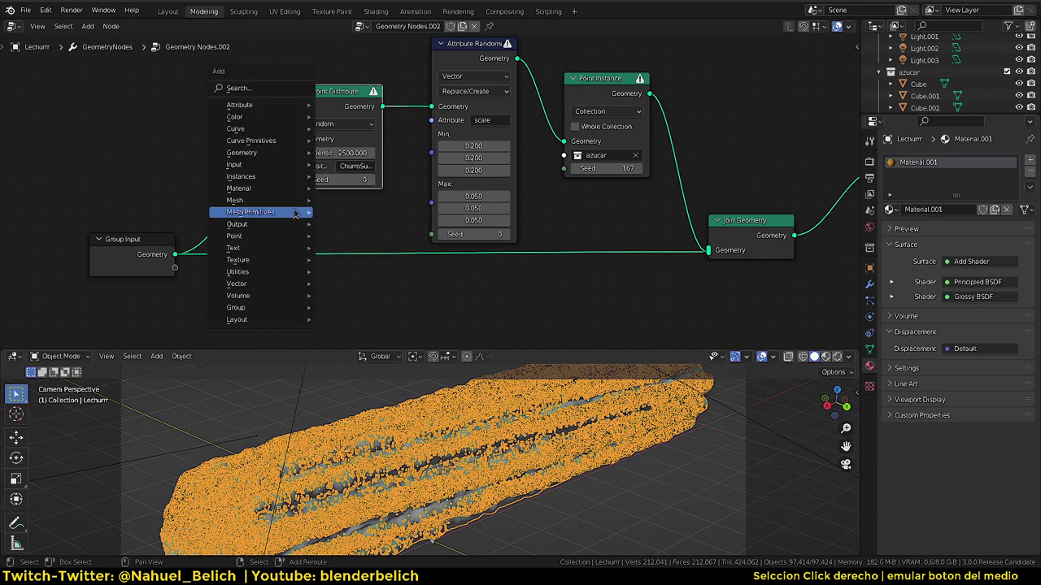
pyautogui.moveTo(261, 237)
pyautogui.click(387, 240)
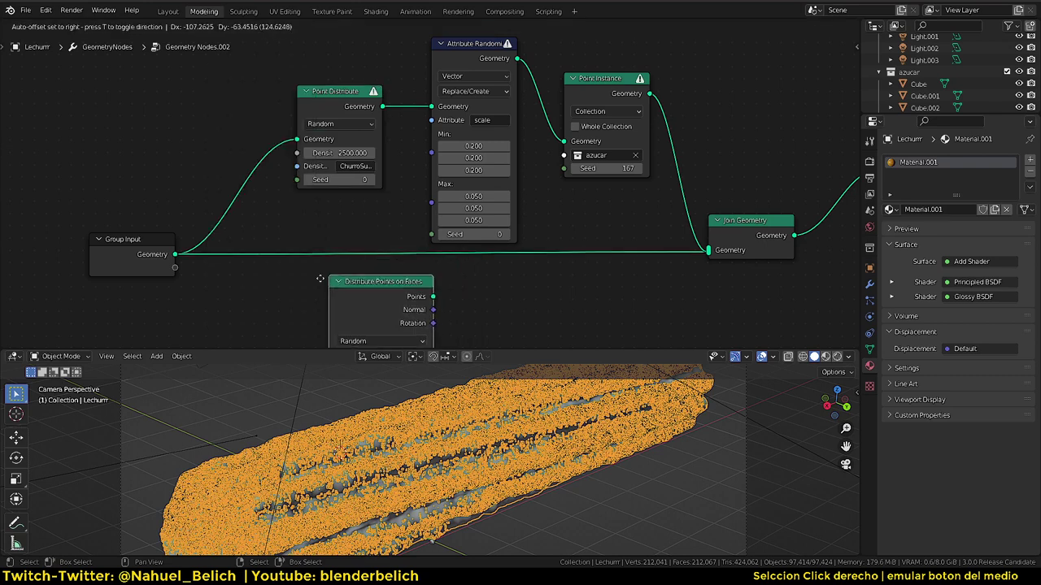
pyautogui.click(113, 70)
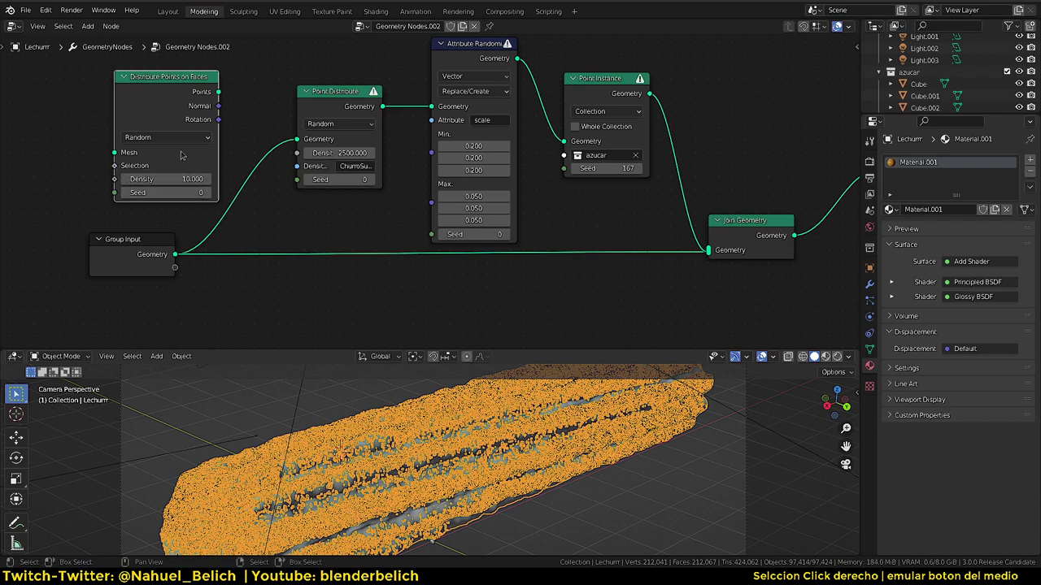
pyautogui.press('x')
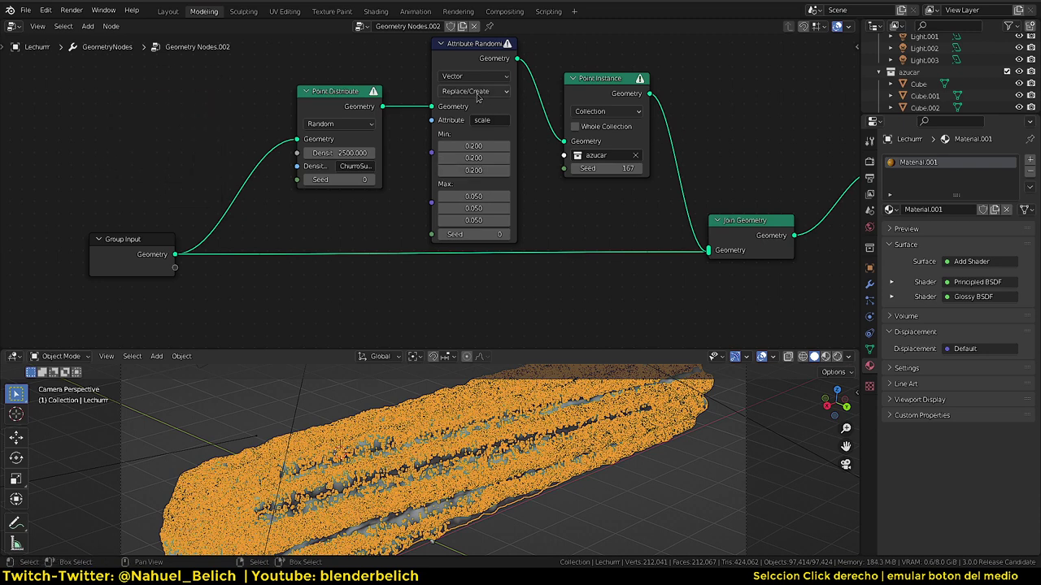
pyautogui.moveTo(536, 183); pyautogui.dragTo(516, 138, button='middle')
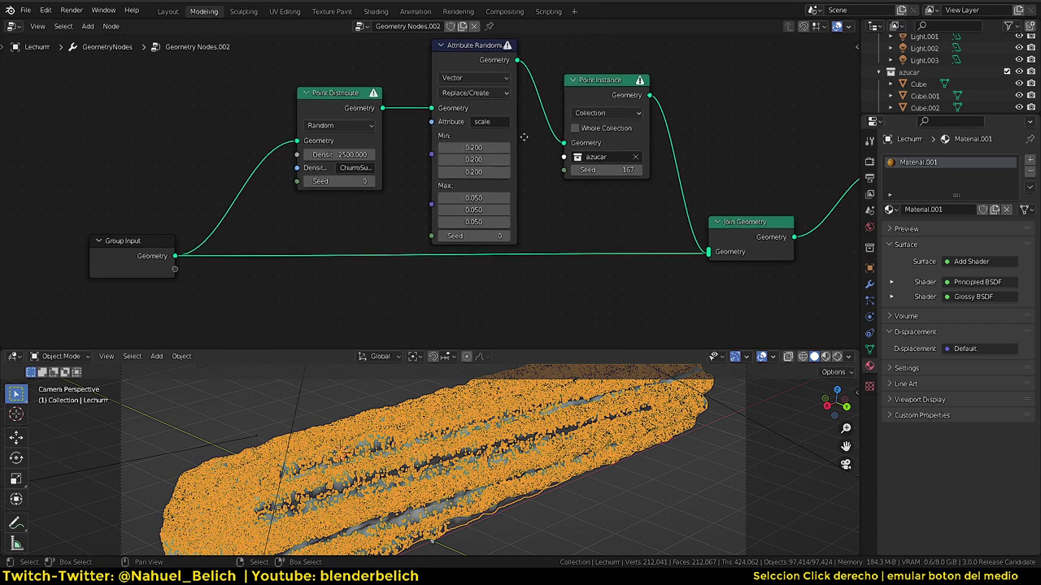
# - Split the node editor in two, cut the Group Input link, and add a reroute
pyautogui.scroll(-2, 517, 137)
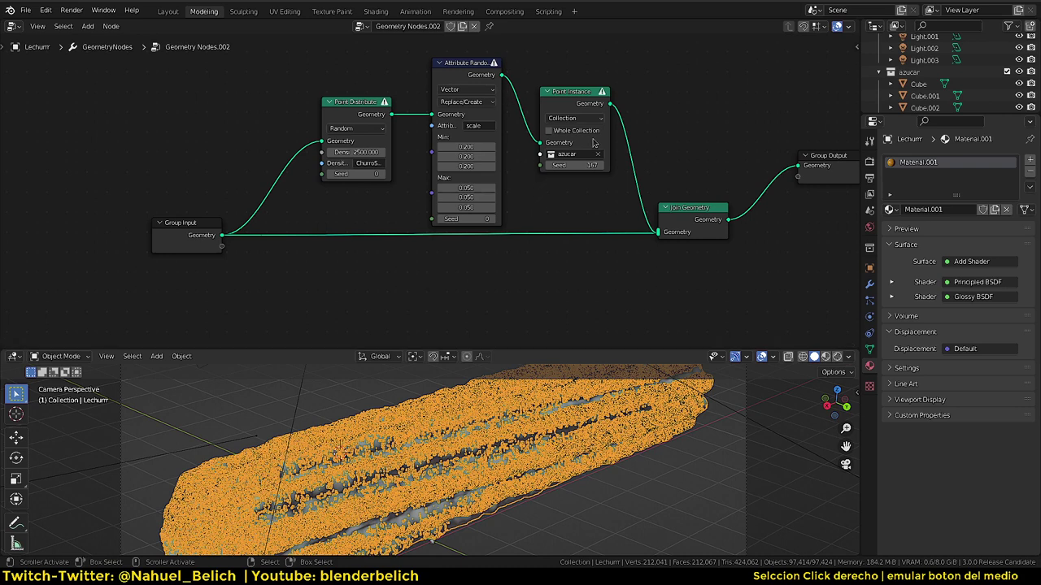
pyautogui.moveTo(852, 17); pyautogui.dragTo(634, 96)
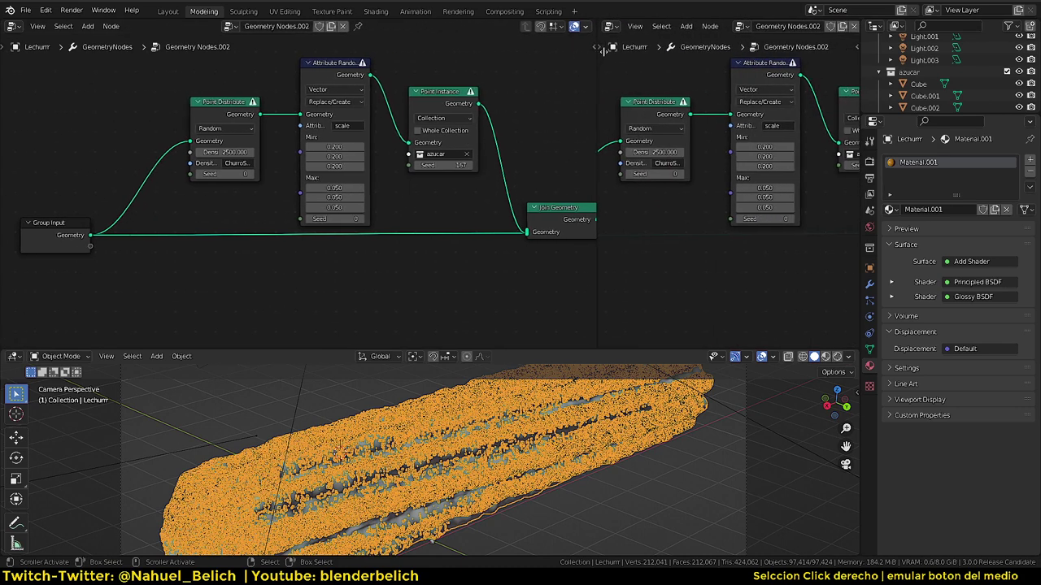
pyautogui.moveTo(700, 97)
pyautogui.keyDown('ctrl'); pyautogui.mouseDown(button='middle')
pyautogui.moveTo(799, 128)
pyautogui.moveTo(800, 117)
pyautogui.moveTo(792, 134)
pyautogui.mouseUp(button='middle'); pyautogui.keyUp('ctrl')
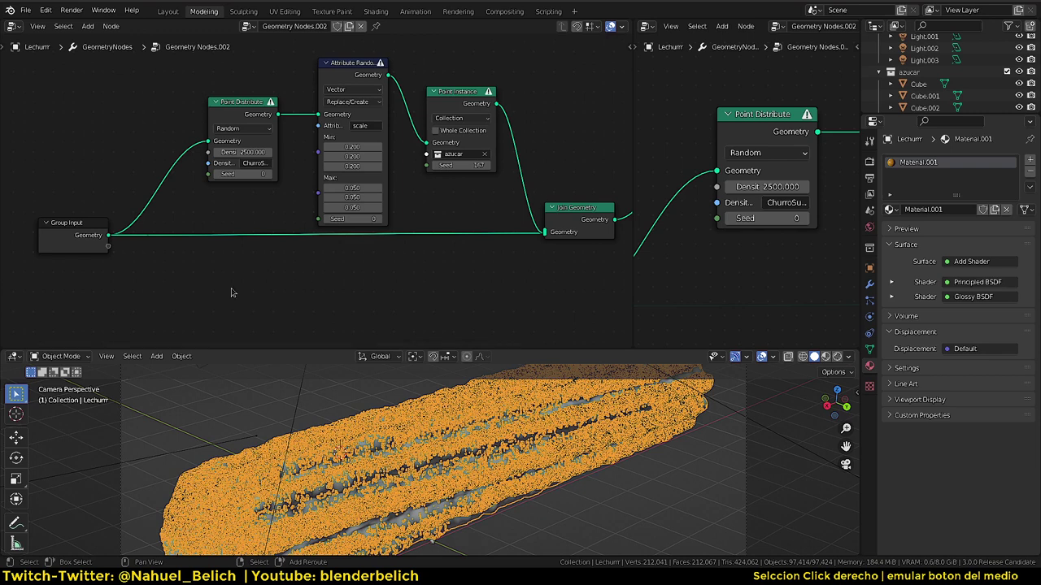
pyautogui.keyDown('ctrl'); pyautogui.moveTo(126, 180); pyautogui.dragTo(128, 189, button='right'); pyautogui.keyUp('ctrl')
pyautogui.moveTo(128, 252)
pyautogui.keyDown('shift'); pyautogui.mouseDown(button='right')
pyautogui.moveTo(121, 213)
pyautogui.moveTo(120, 248)
pyautogui.mouseUp(button='right'); pyautogui.keyUp('shift')
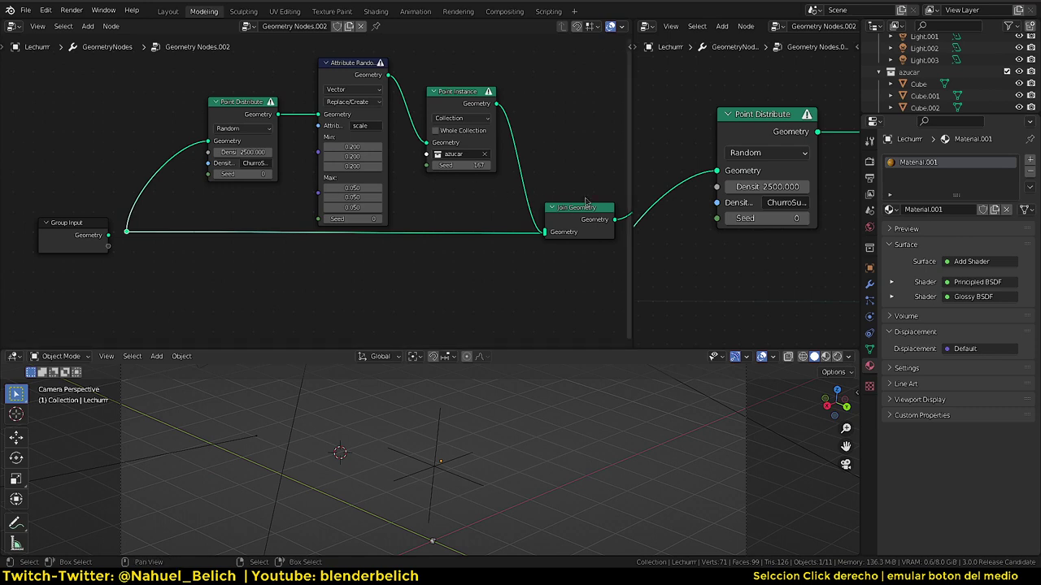
# - Box-select the four old point-based nodes and move them higher up
pyautogui.moveTo(572, 187); pyautogui.dragTo(493, 180, button='middle')
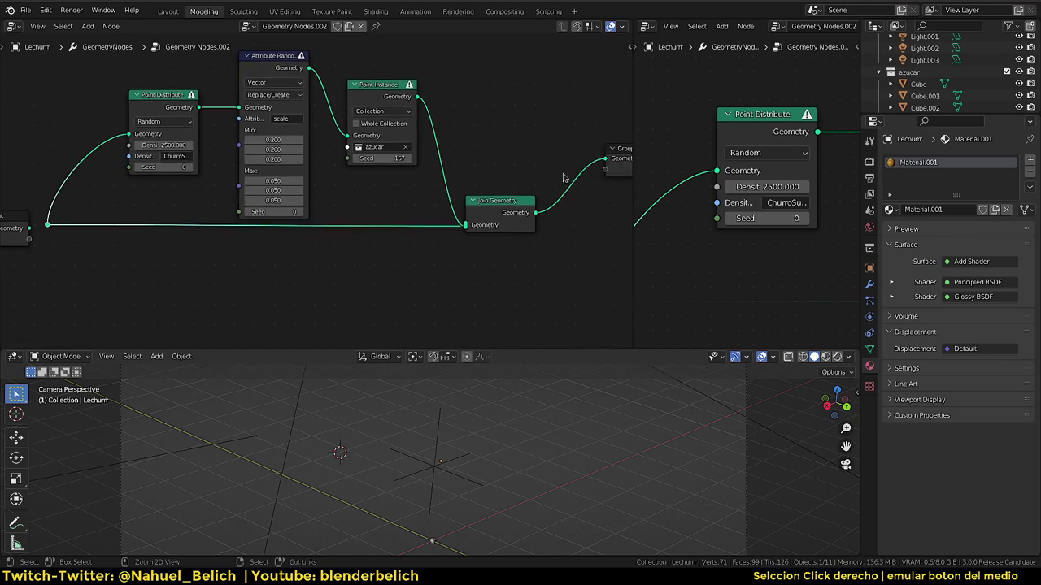
pyautogui.moveTo(437, 131)
pyautogui.mouseDown(button='middle')
pyautogui.moveTo(527, 158)
pyautogui.moveTo(520, 135)
pyautogui.mouseUp(button='middle')
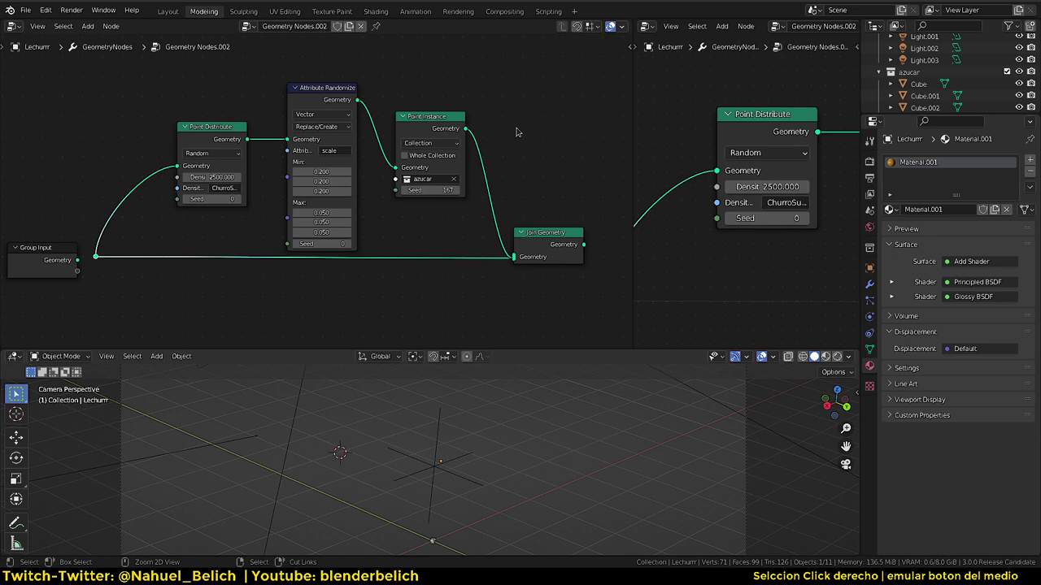
pyautogui.scroll(-3, 520, 203)
pyautogui.click(519, 235)
pyautogui.click(491, 205)
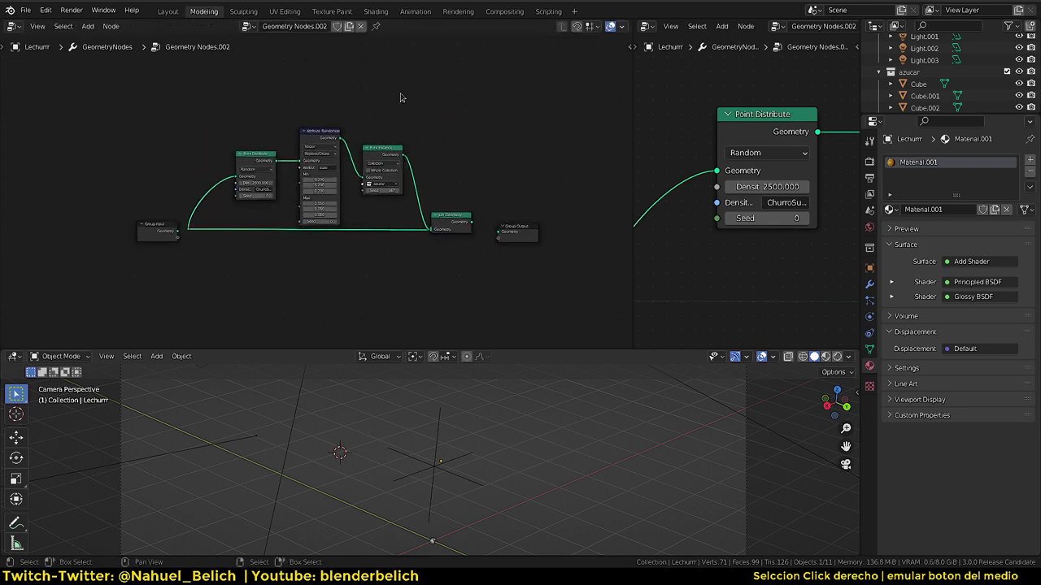
pyautogui.moveTo(475, 114); pyautogui.dragTo(186, 287)
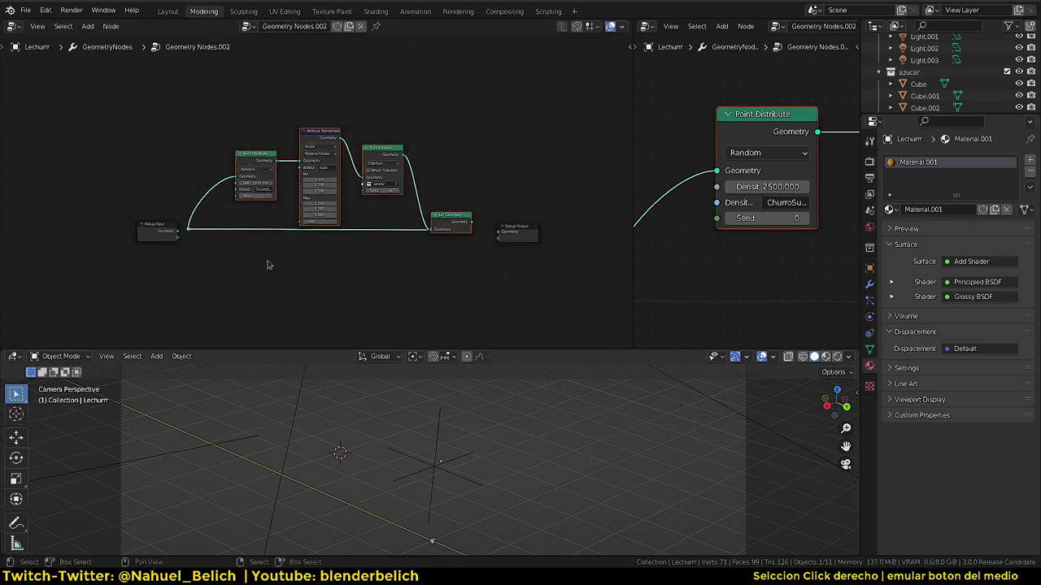
pyautogui.press('g')
pyautogui.click(374, 153)
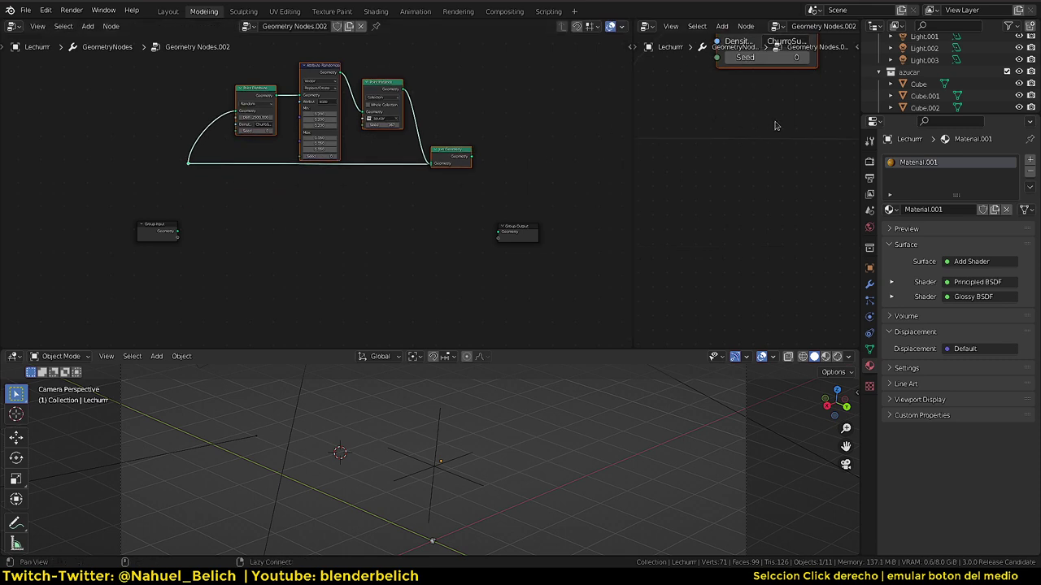
# - Connect Group Input directly to Group Output
pyautogui.moveTo(770, 231); pyautogui.dragTo(771, 323, button='middle')
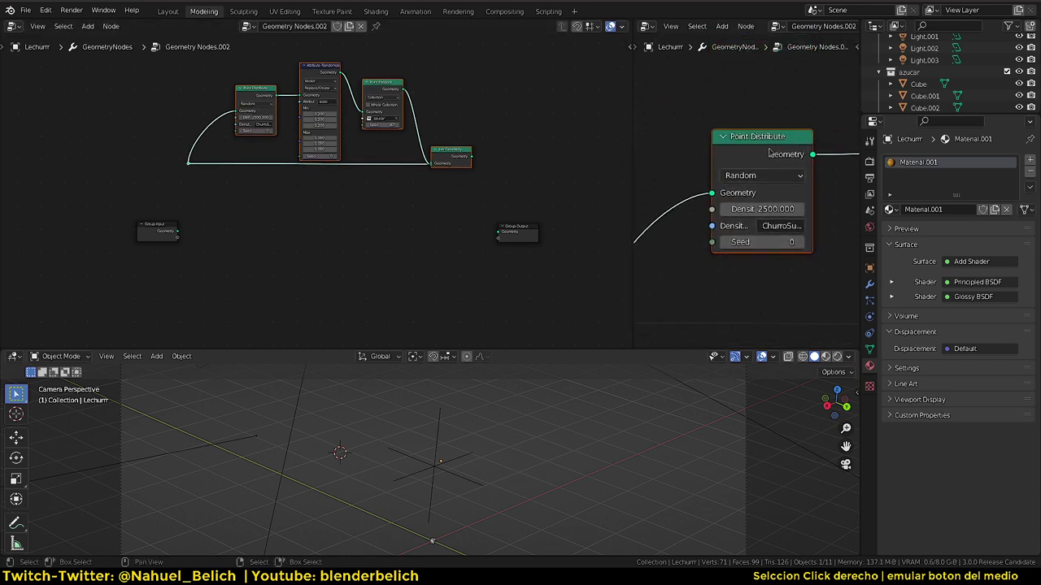
pyautogui.scroll(3, 289, 228)
pyautogui.scroll(1, 239, 225)
pyautogui.moveTo(96, 247)
pyautogui.mouseDown()
pyautogui.moveTo(148, 261)
pyautogui.moveTo(558, 243)
pyautogui.mouseUp()
# - Add Distribute Points on Faces and Mesh to Points nodes to the tree
pyautogui.click(101, 249)
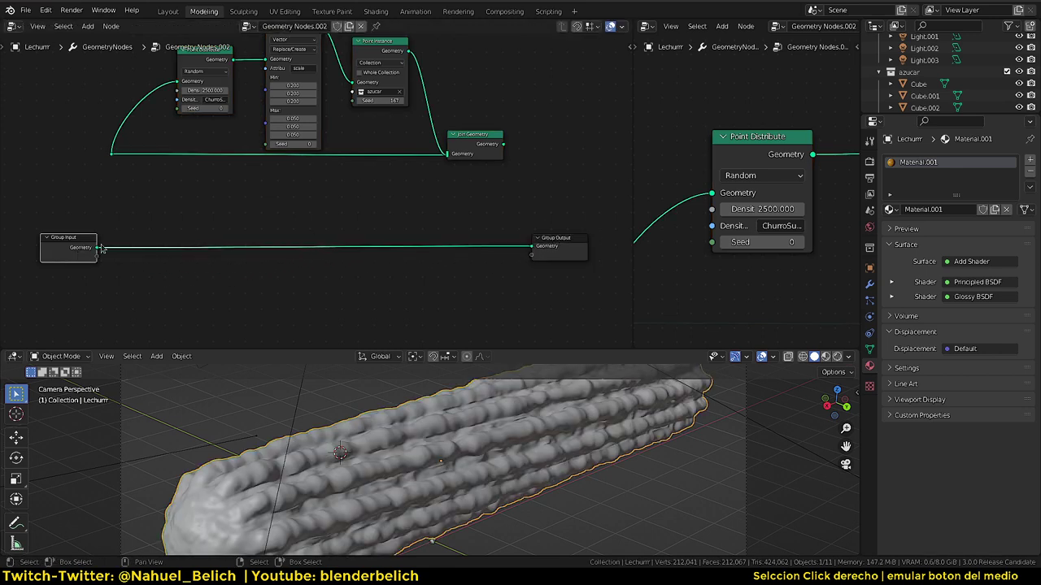
pyautogui.click(565, 253)
pyautogui.moveTo(248, 263); pyautogui.dragTo(310, 236, button='middle')
pyautogui.hotkey('shift', 'a')
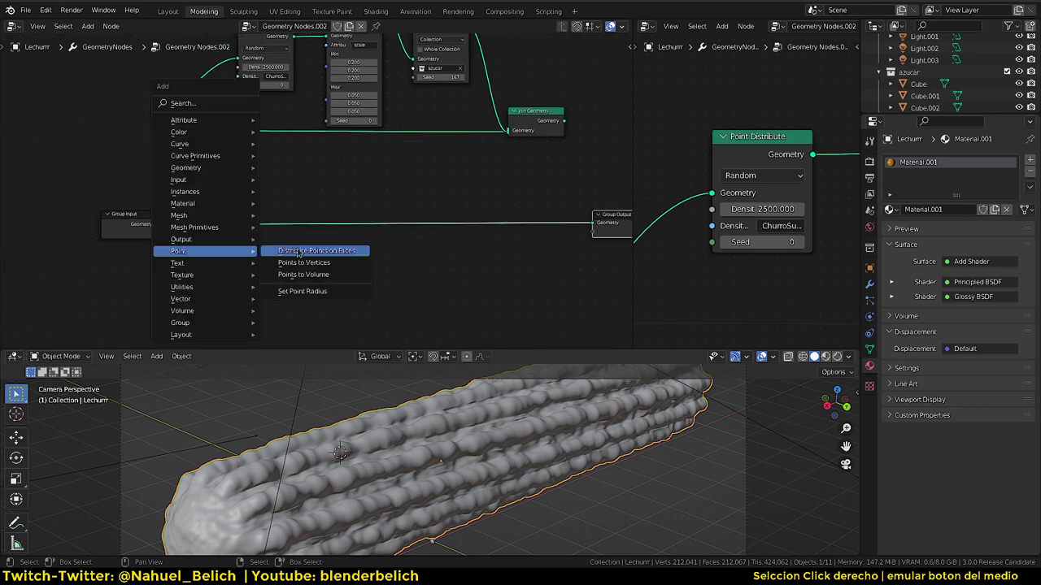
pyautogui.click(299, 252)
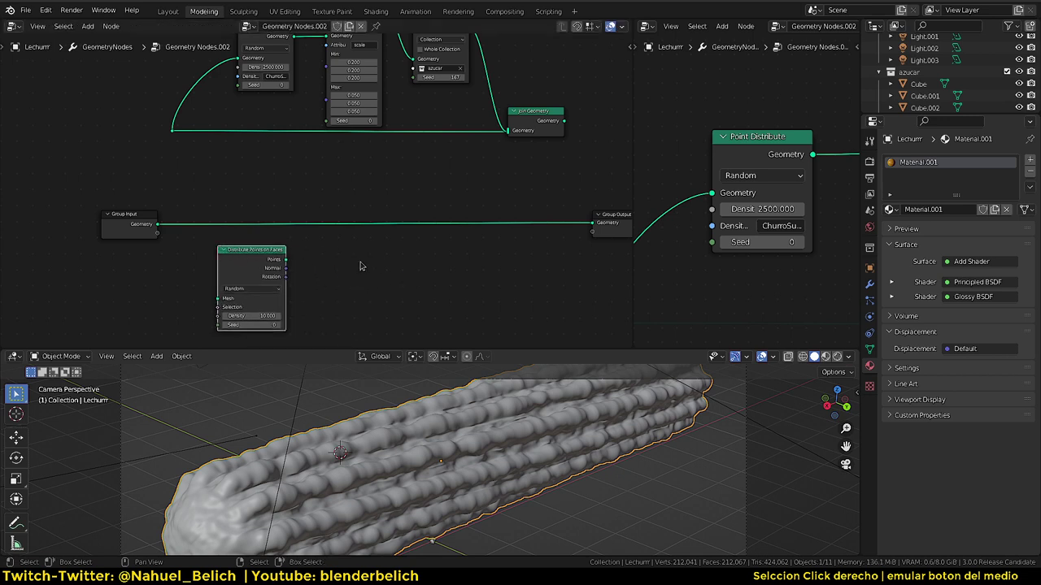
pyautogui.hotkey('shift', 'a')
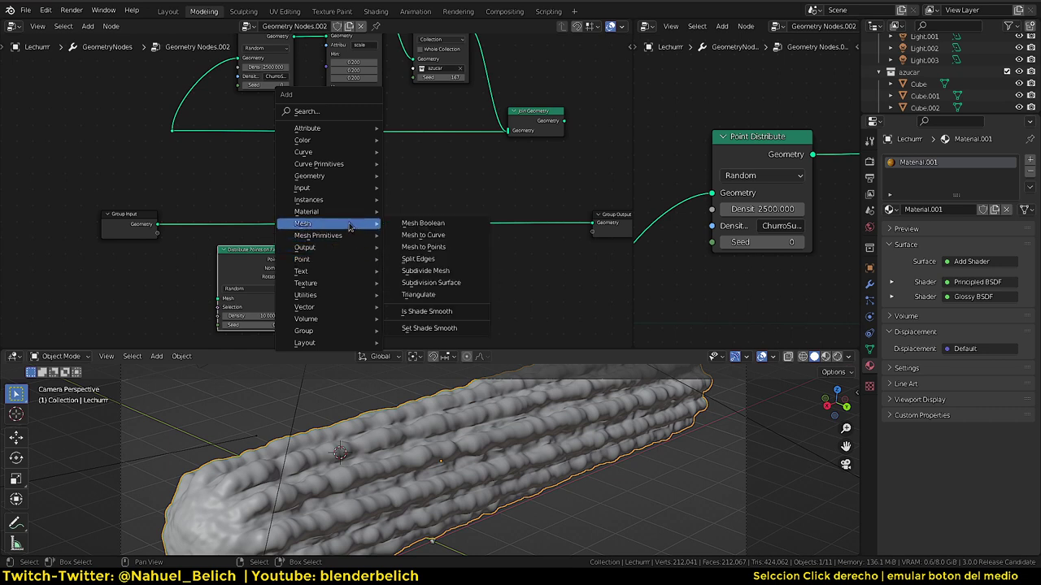
pyautogui.click(448, 253)
pyautogui.click(443, 259)
# - Add a Grid node and route its mesh to the Group Output as a flat plane
pyautogui.moveTo(470, 259)
pyautogui.mouseDown()
pyautogui.moveTo(531, 250)
pyautogui.moveTo(592, 223)
pyautogui.mouseUp()
pyautogui.moveTo(352, 286); pyautogui.dragTo(397, 236, button='middle')
pyautogui.hotkey('shift', 'a')
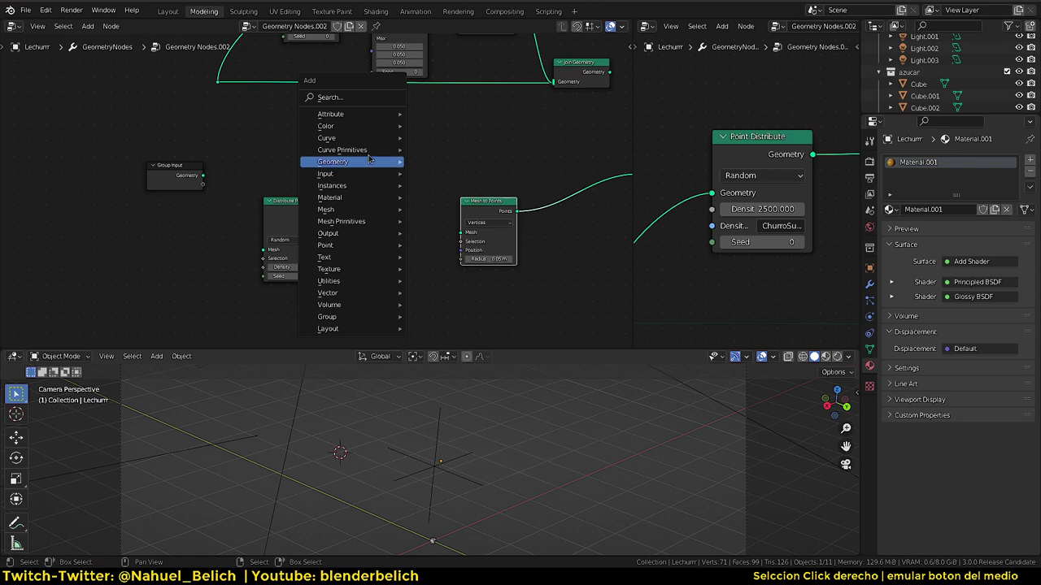
pyautogui.moveTo(342, 221)
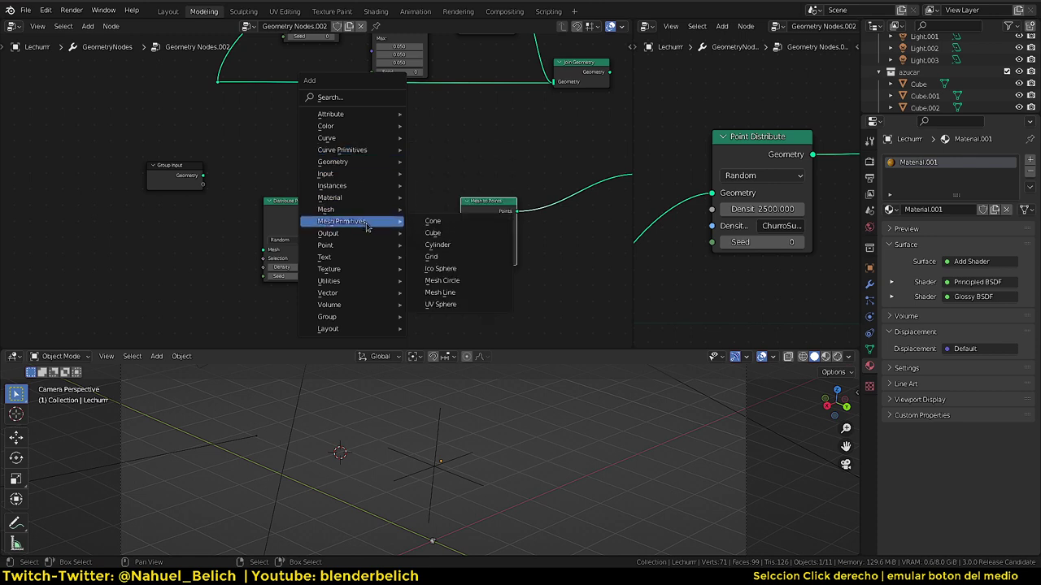
pyautogui.click(453, 257)
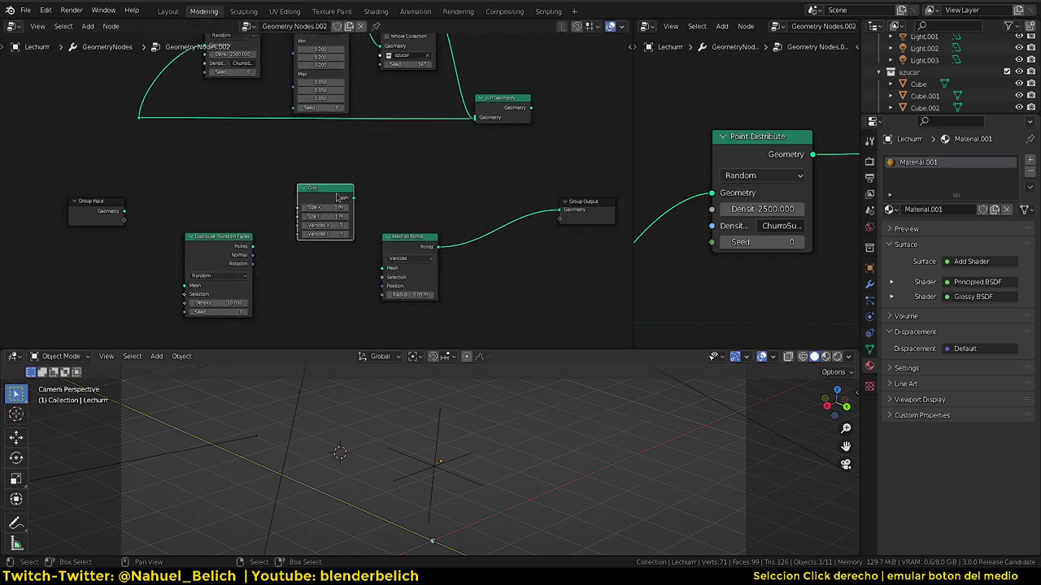
pyautogui.moveTo(351, 196); pyautogui.dragTo(558, 208)
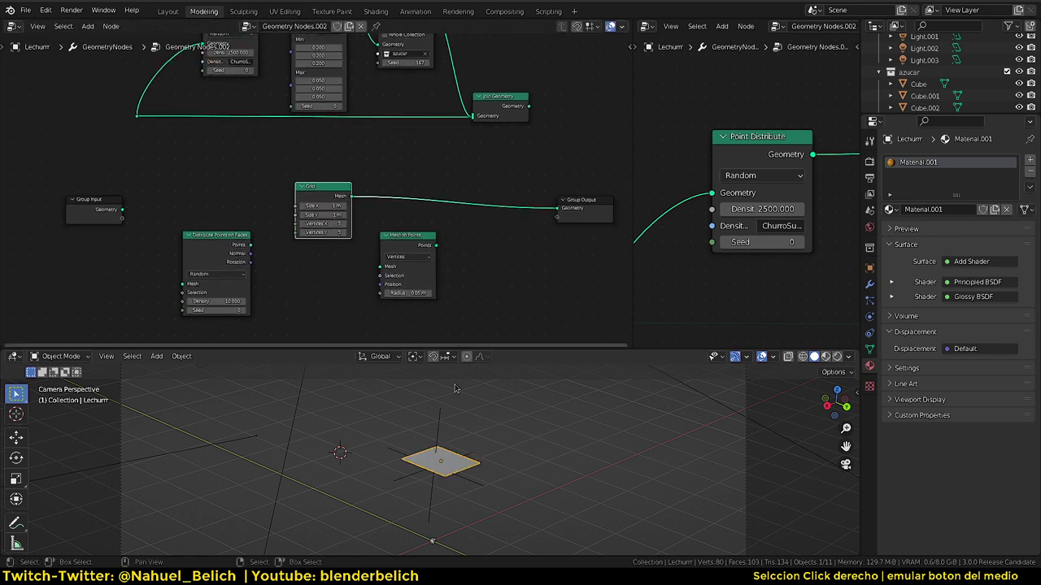
# - Feed the Grid mesh into the Mesh to Points node as well
pyautogui.moveTo(439, 447); pyautogui.dragTo(443, 439, button='middle')
pyautogui.scroll(3, 444, 439)
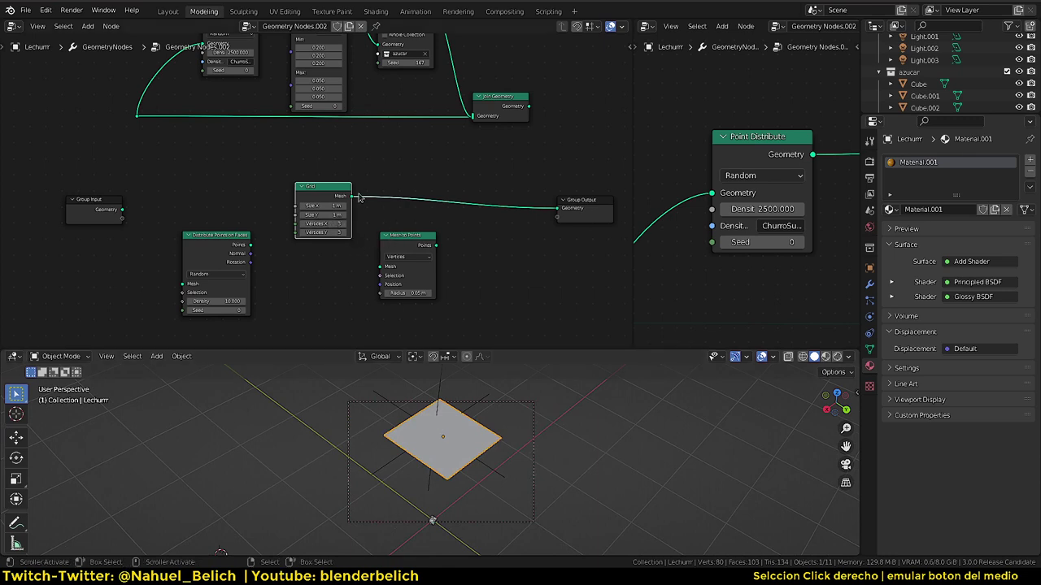
pyautogui.moveTo(351, 197); pyautogui.dragTo(380, 266)
pyautogui.scroll(1, 404, 251)
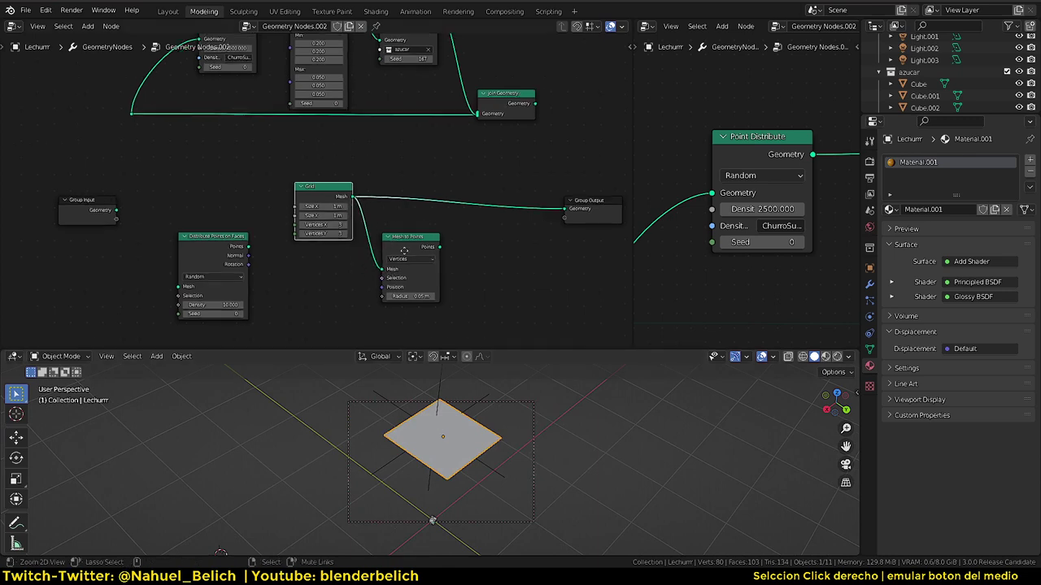
pyautogui.keyDown('ctrl'); pyautogui.moveTo(404, 251); pyautogui.dragTo(342, 174, button='middle'); pyautogui.keyUp('ctrl')
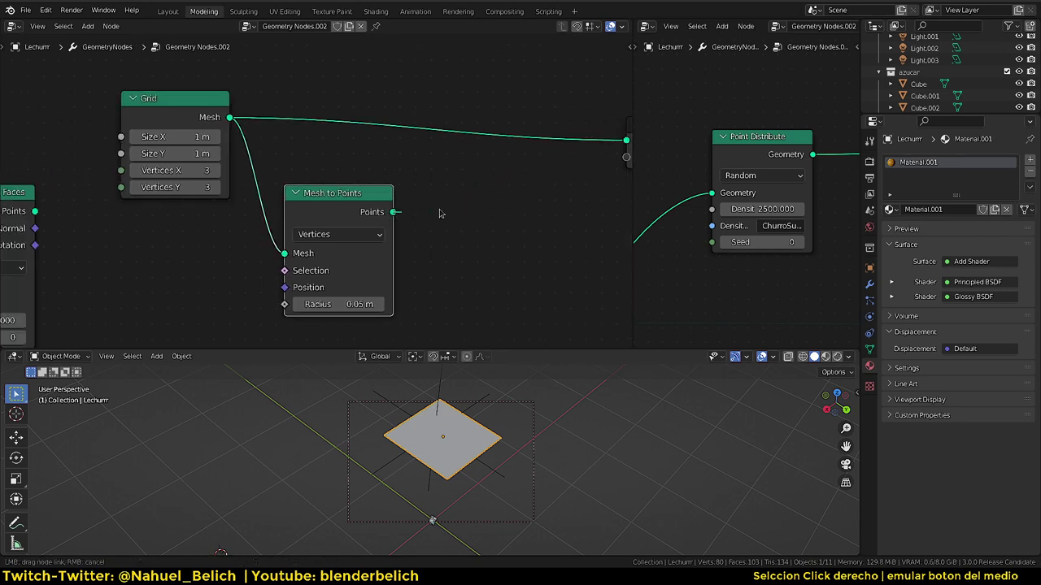
# - Send the Mesh to Points output to the Group Output
pyautogui.moveTo(520, 173); pyautogui.dragTo(451, 169, button='middle')
pyautogui.moveTo(323, 207); pyautogui.dragTo(556, 136)
pyautogui.moveTo(356, 205); pyautogui.dragTo(377, 200, button='middle')
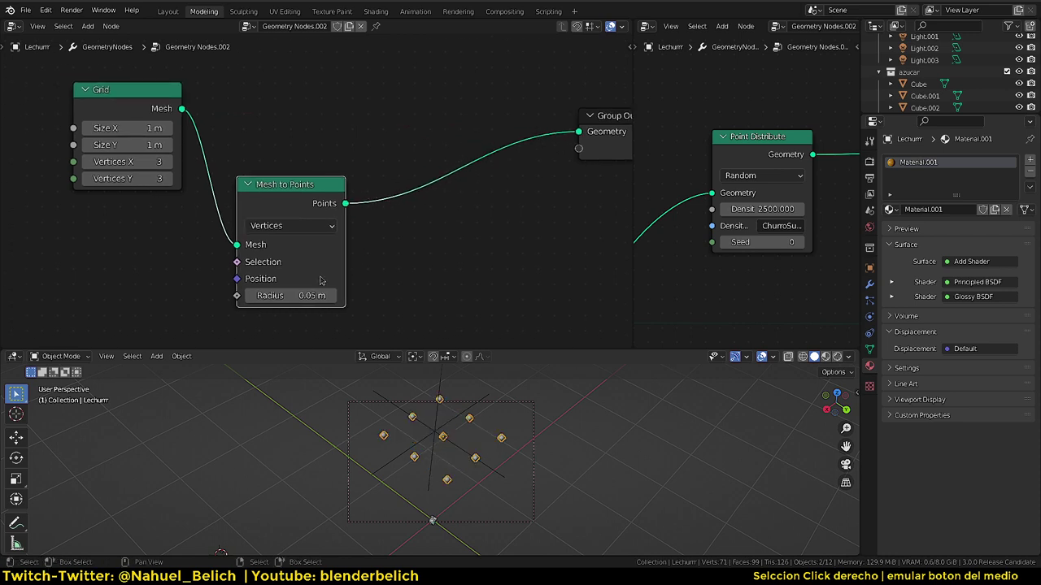
# - Cycle Mesh to Points mode through Edges and Faces, settling on Corners
pyautogui.click(285, 227)
pyautogui.click(295, 247)
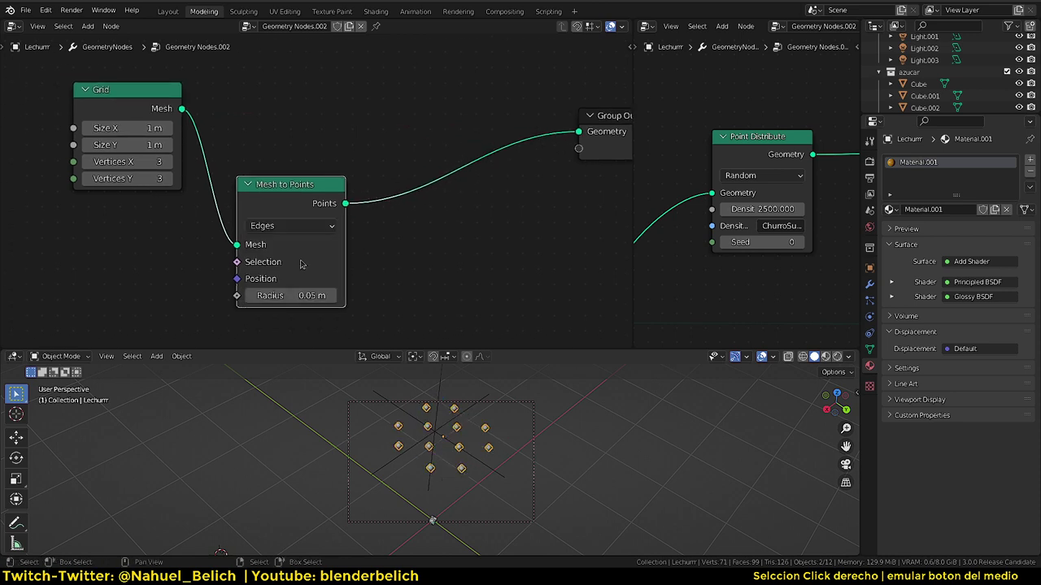
pyautogui.click(292, 227)
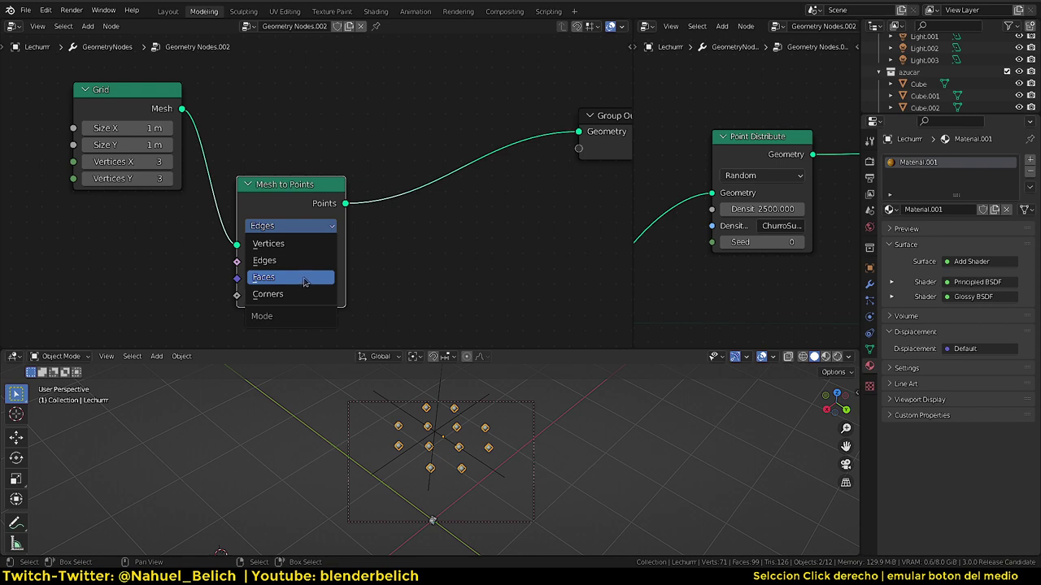
pyautogui.click(300, 279)
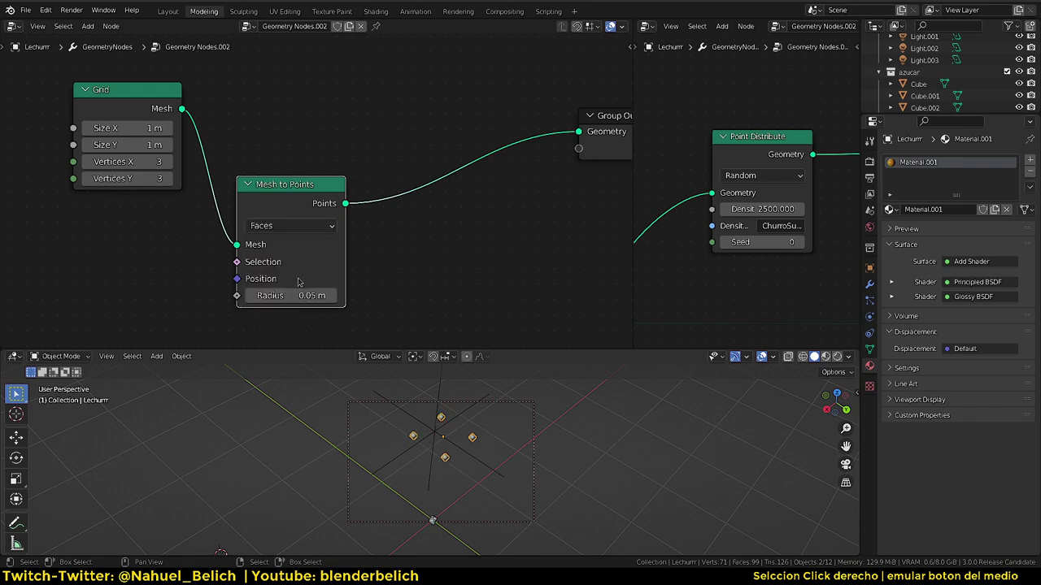
pyautogui.click(309, 227)
pyautogui.click(305, 294)
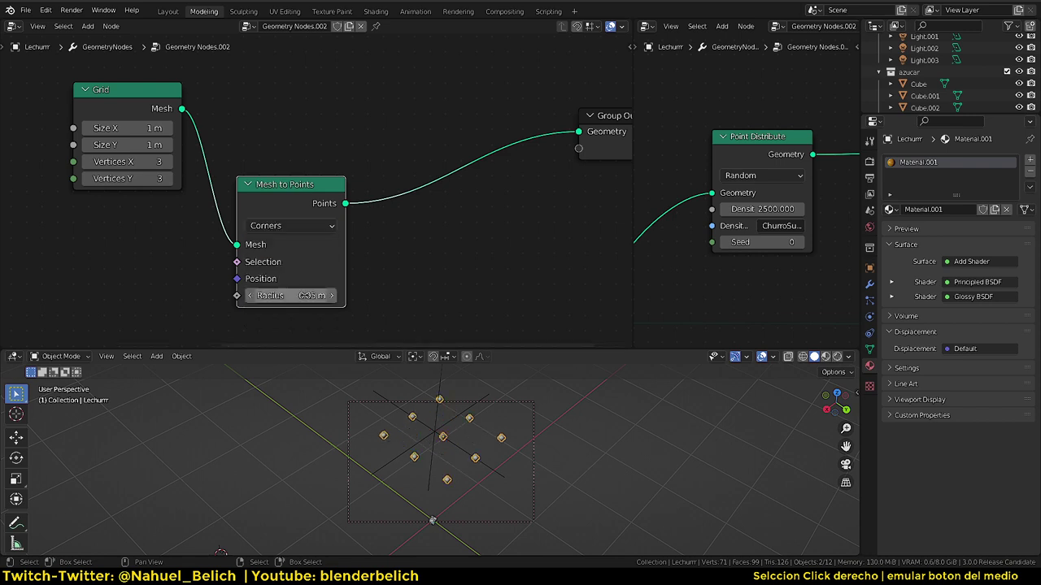
pyautogui.scroll(3, 455, 431)
pyautogui.moveTo(439, 439)
pyautogui.keyDown('alt'); pyautogui.mouseDown()
pyautogui.moveTo(459, 425)
pyautogui.moveTo(429, 527)
pyautogui.mouseUp(); pyautogui.keyUp('alt')
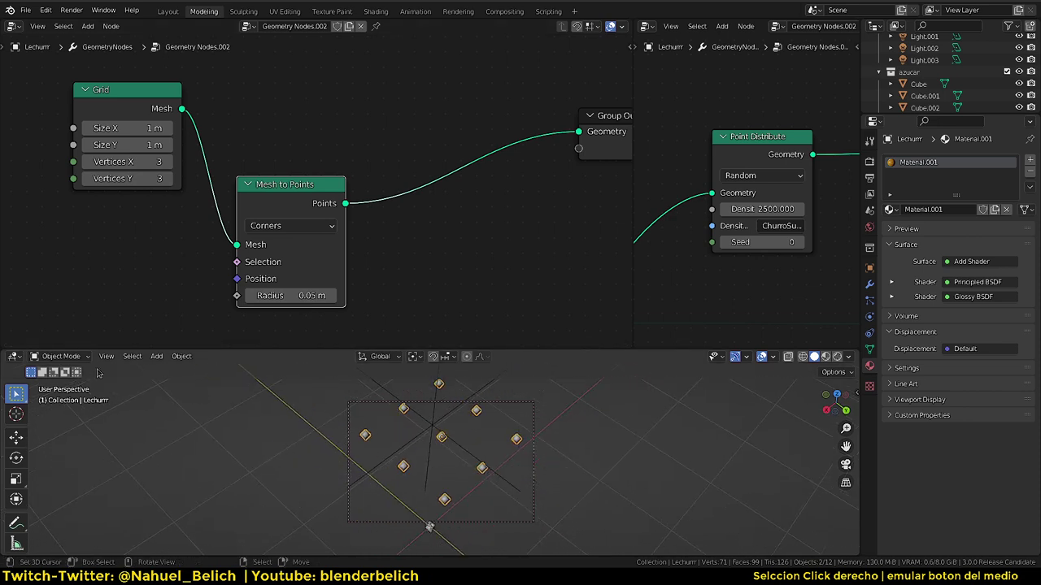
# - Sketch freehand annotation strokes in the viewport, then erase them
pyautogui.click(16, 523)
pyautogui.moveTo(185, 462); pyautogui.dragTo(231, 508)
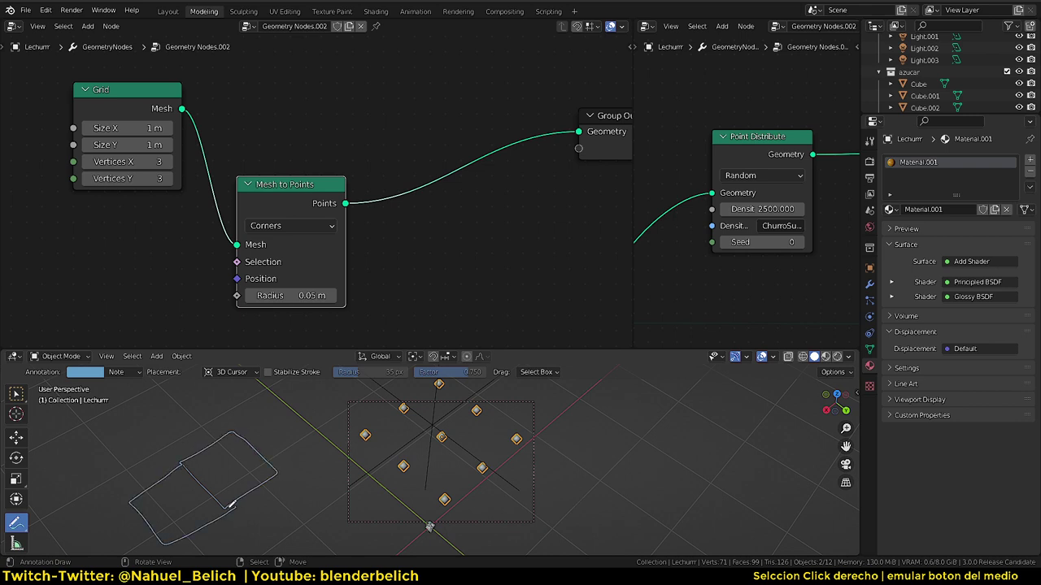
pyautogui.moveTo(200, 466); pyautogui.dragTo(205, 460)
pyautogui.moveTo(157, 521); pyautogui.dragTo(178, 473)
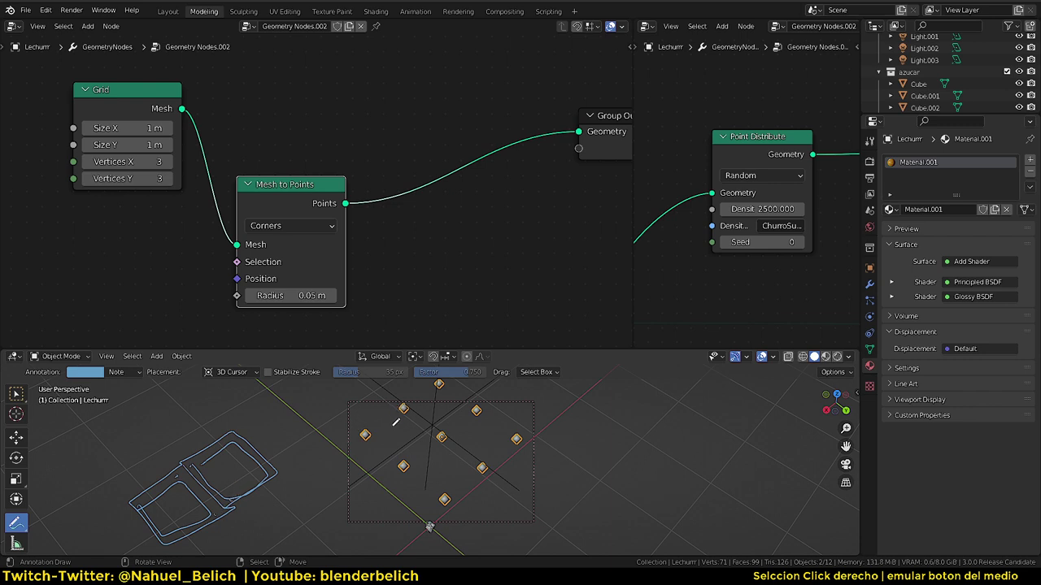
pyautogui.moveTo(167, 508)
pyautogui.keyDown('ctrl'); pyautogui.mouseDown()
pyautogui.moveTo(220, 442)
pyautogui.moveTo(190, 516)
pyautogui.moveTo(277, 471)
pyautogui.mouseUp(); pyautogui.keyUp('ctrl')
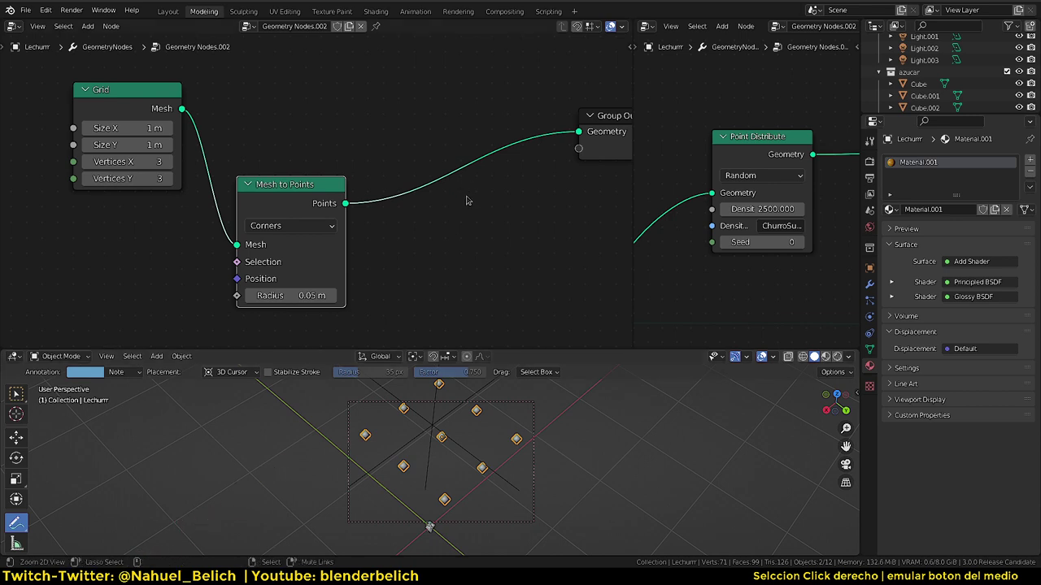
pyautogui.scroll(-2, 436, 241)
pyautogui.keyDown('ctrl'); pyautogui.scroll(4, 422, 247); pyautogui.keyUp('ctrl')
pyautogui.scroll(-1, 412, 257)
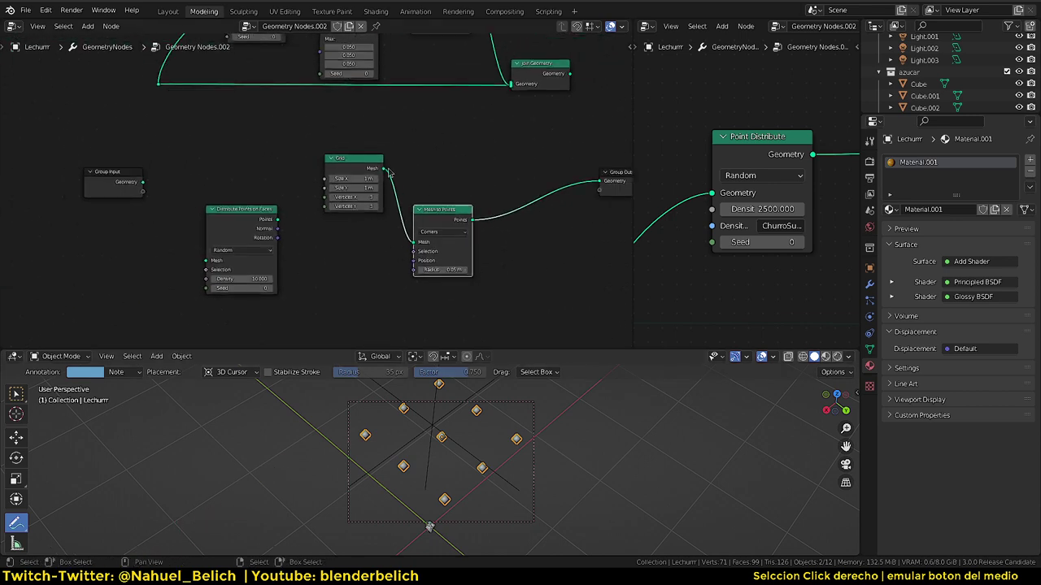
# - Delete the Grid and Mesh to Points nodes and link Group Input to Group Output
pyautogui.keyDown('shift'); pyautogui.click(352, 193); pyautogui.keyUp('shift')
pyautogui.press('x')
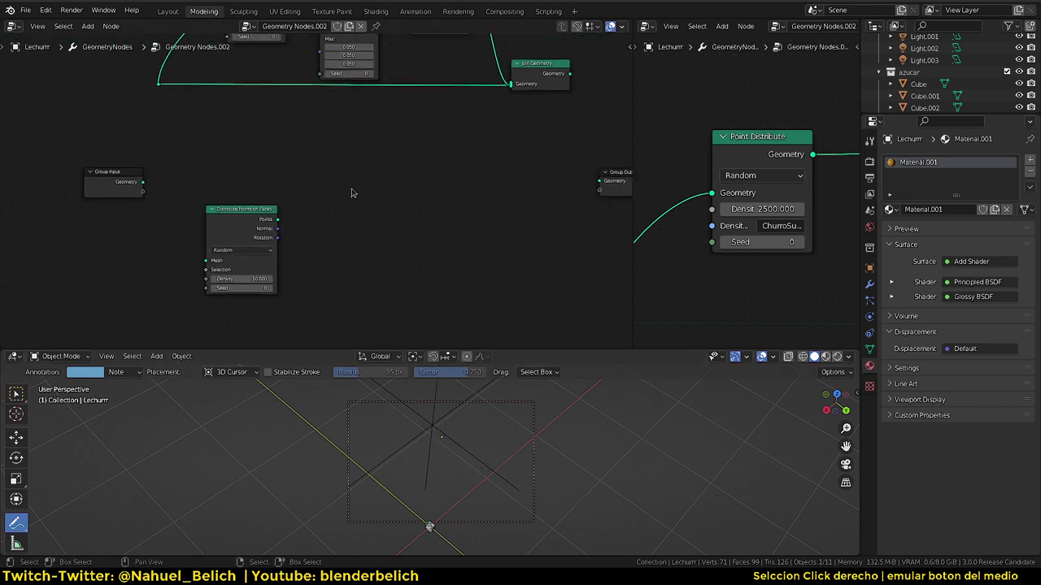
pyautogui.moveTo(143, 182); pyautogui.dragTo(599, 181)
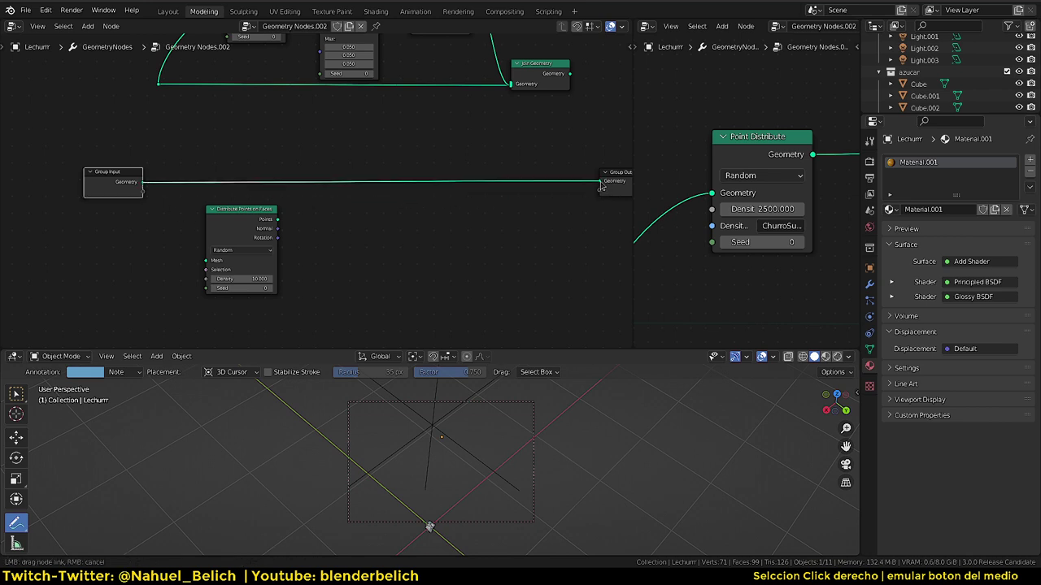
# - Drop Distribute Points on Faces onto the Group Input–Output link
pyautogui.click(242, 223)
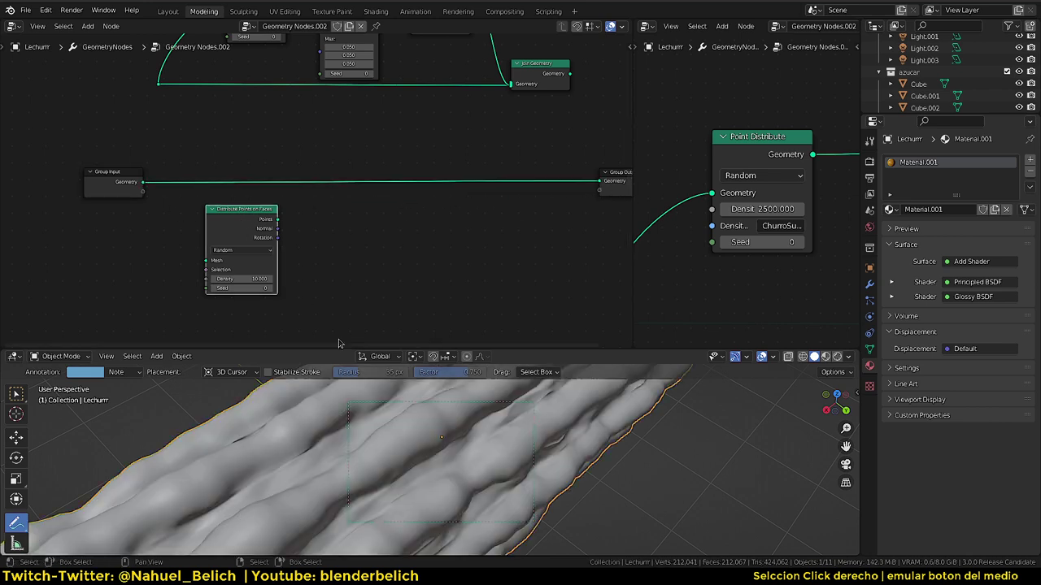
pyautogui.press('KP_0')
pyautogui.scroll(3, 374, 194)
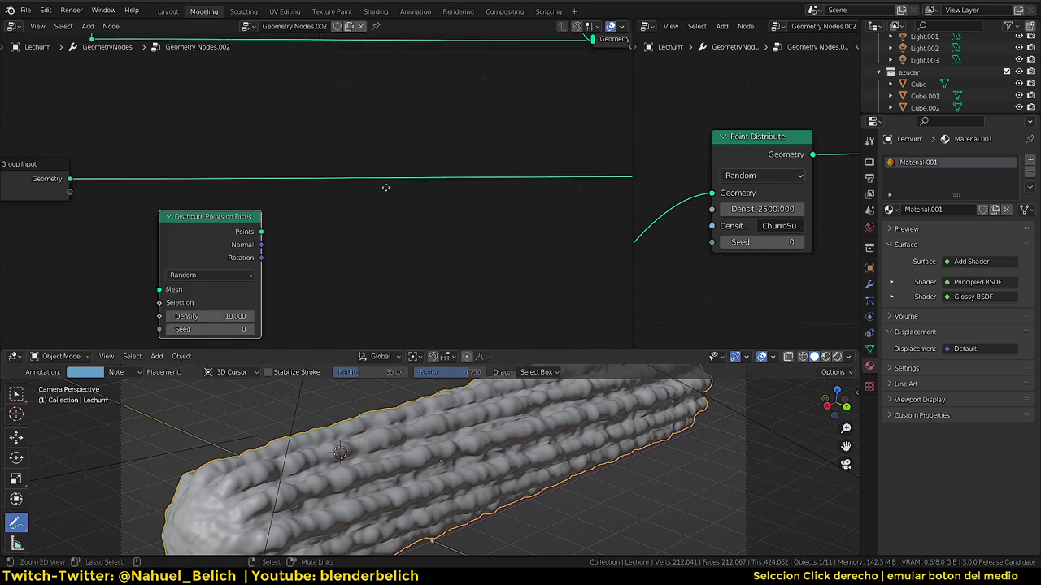
pyautogui.scroll(2, 492, 152)
pyautogui.moveTo(334, 173); pyautogui.dragTo(362, 82)
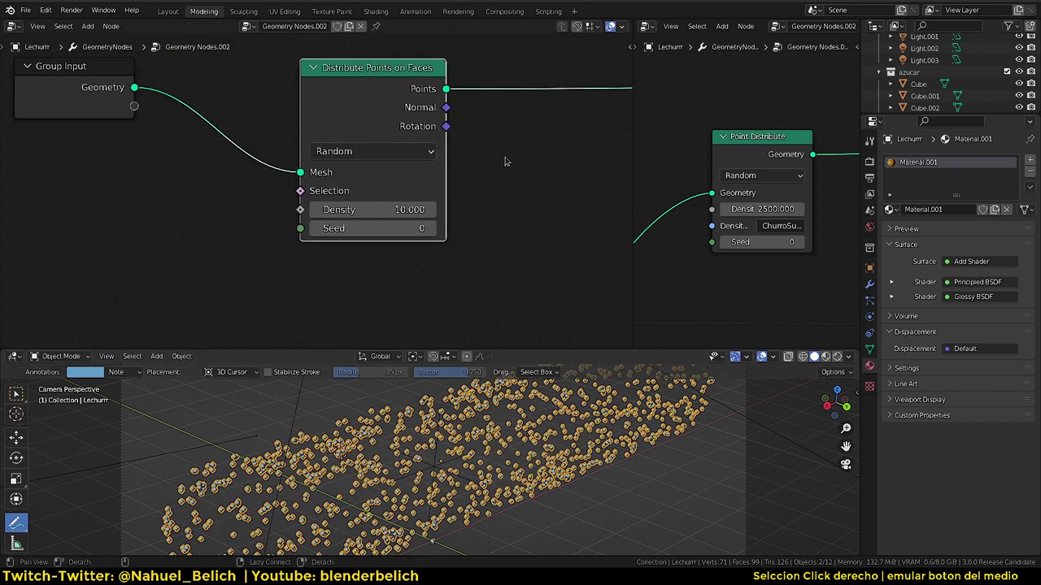
# - Widen the old Point Distribute node to read its ChurroSugar density field
pyautogui.moveTo(504, 161); pyautogui.dragTo(481, 209, button='middle')
pyautogui.moveTo(811, 220); pyautogui.dragTo(854, 218)
pyautogui.click(802, 230)
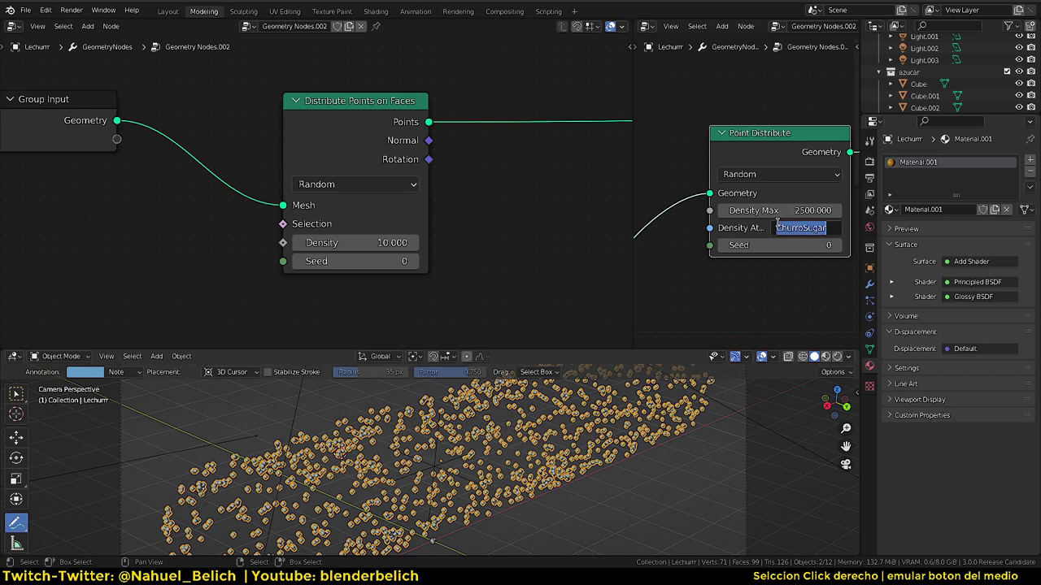
# - Keep the ChurroSugar name, check the vertex groups, and show the Displace and Geometry Nodes modifiers
pyautogui.press('Escape')
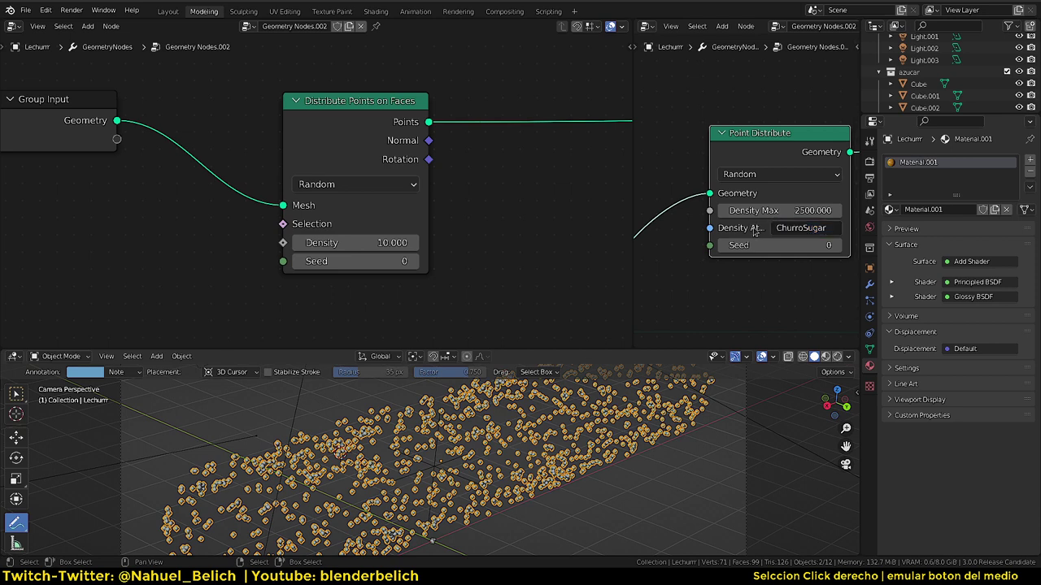
pyautogui.click(869, 349)
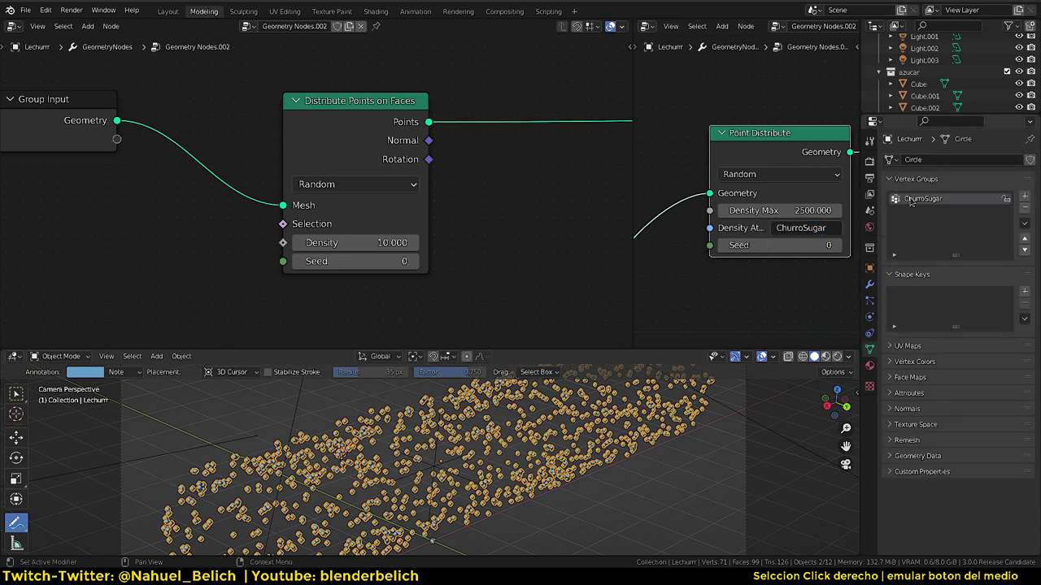
pyautogui.click(869, 284)
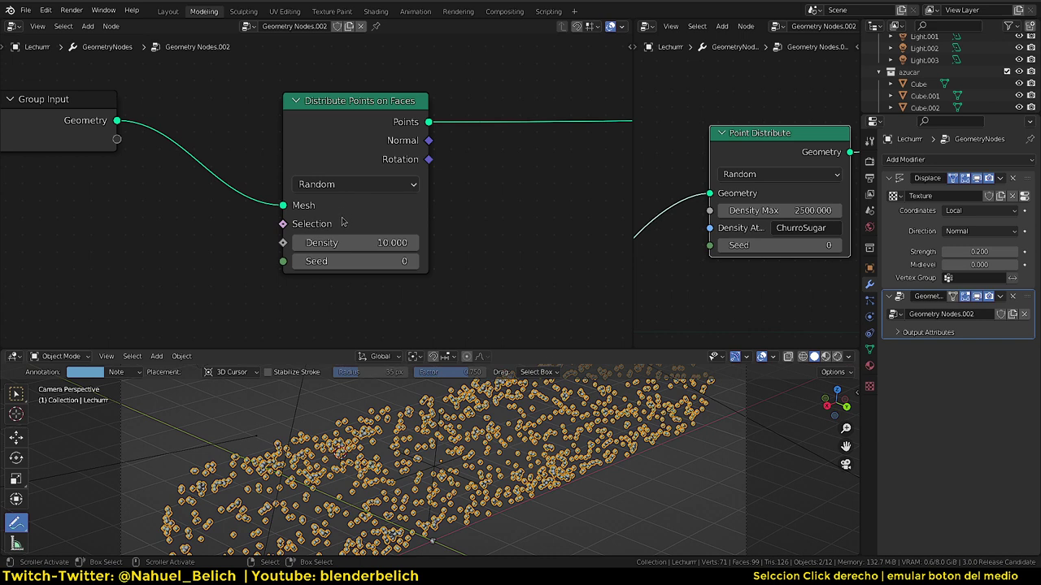
pyautogui.moveTo(333, 214); pyautogui.dragTo(392, 219, button='middle')
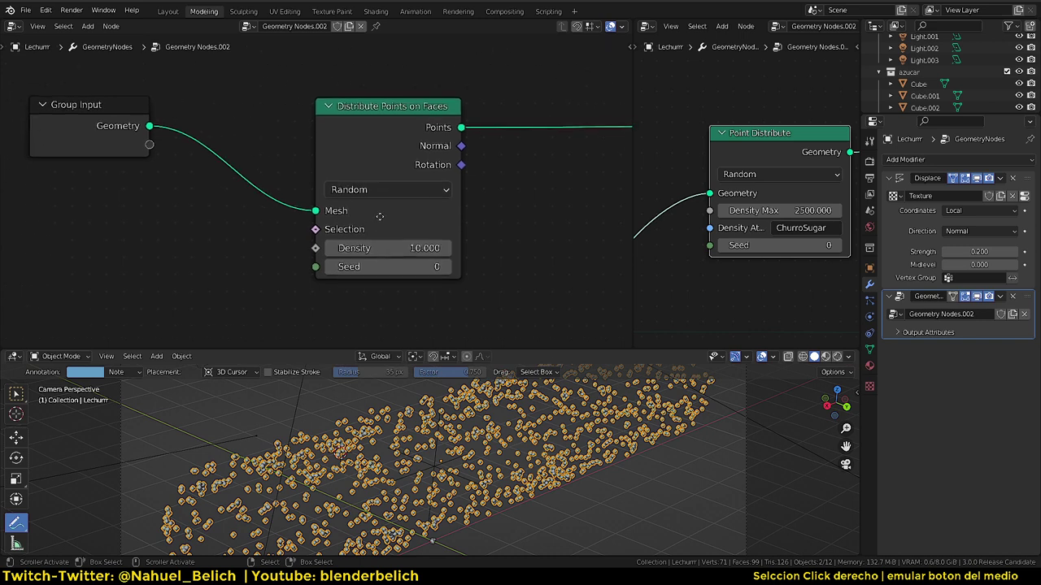
pyautogui.hotkey('shift', 'a')
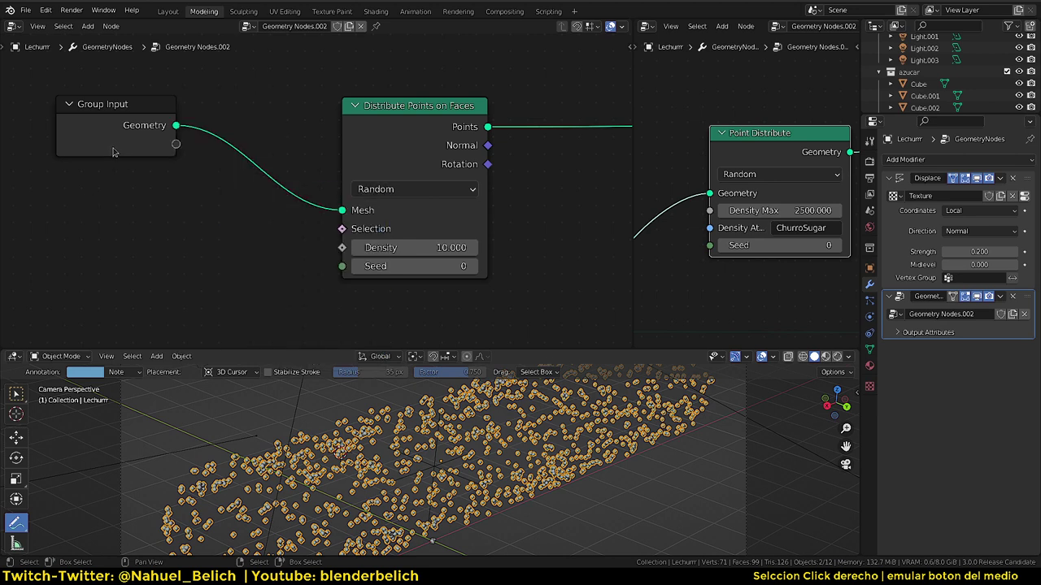
pyautogui.moveTo(165, 201); pyautogui.dragTo(124, 213, button='middle')
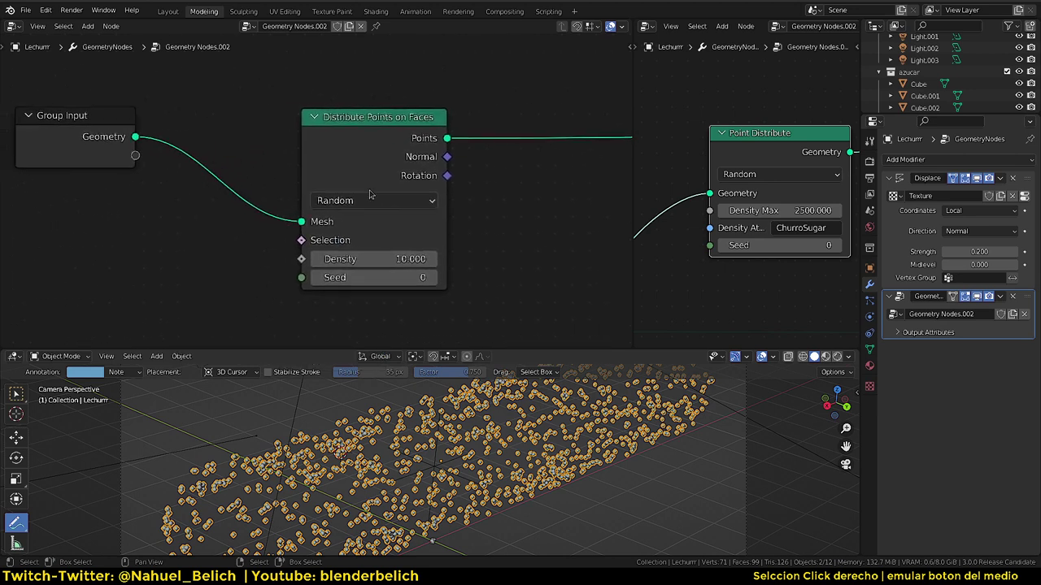
# - Add a new Input to the node group from the side panel's group inputs list
pyautogui.press('n')
pyautogui.moveTo(403, 109); pyautogui.dragTo(476, 107, button='middle')
pyautogui.scroll(-2, 162, 211)
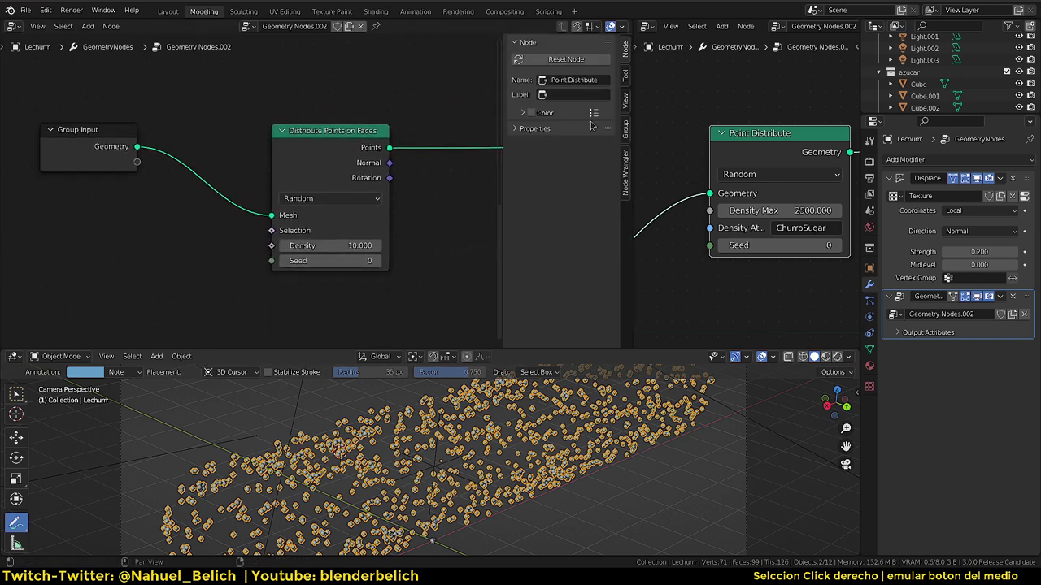
pyautogui.click(626, 132)
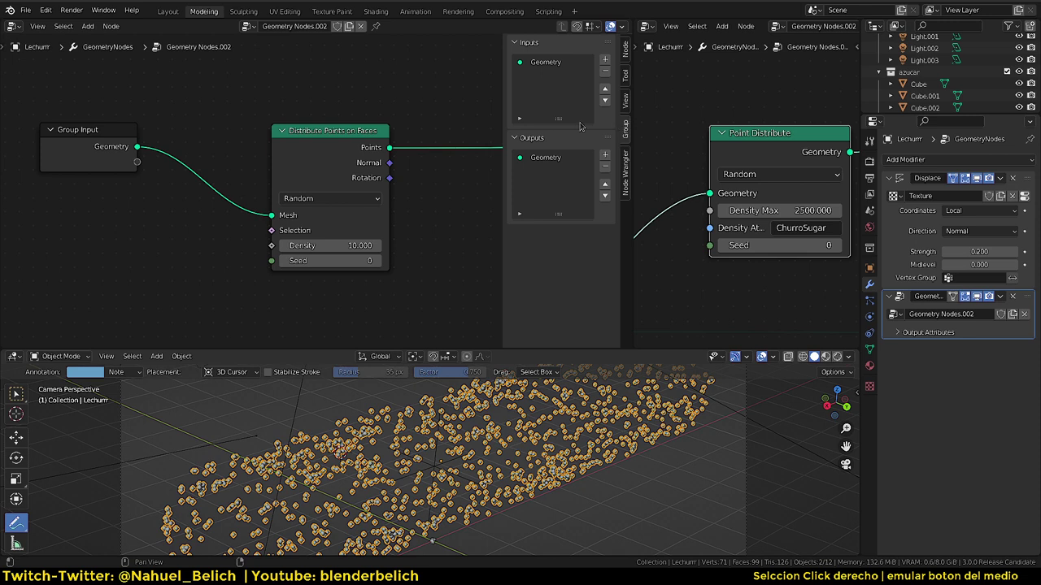
pyautogui.click(537, 137)
pyautogui.click(537, 137)
pyautogui.click(899, 333)
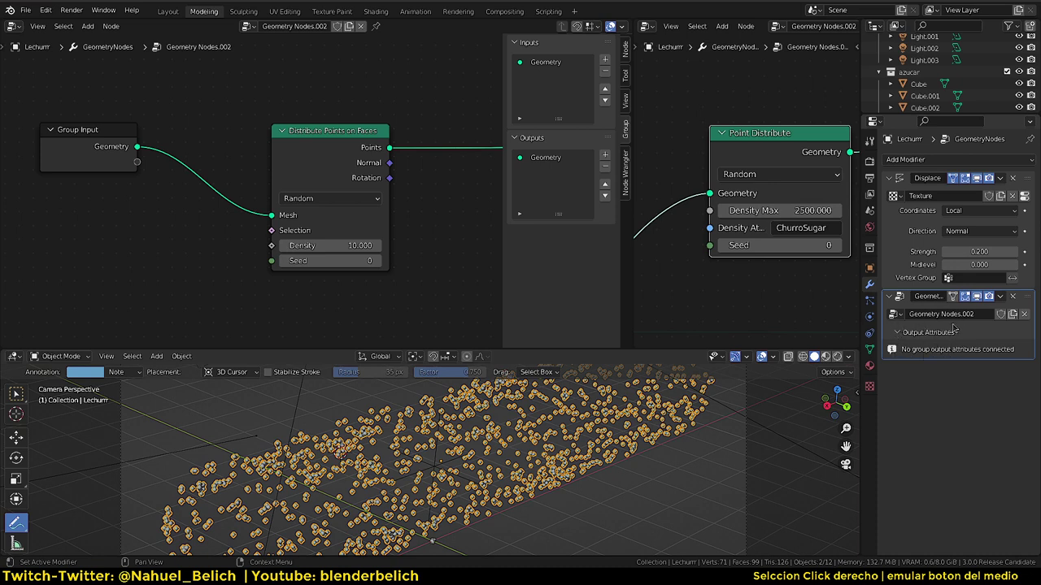
pyautogui.click(605, 61)
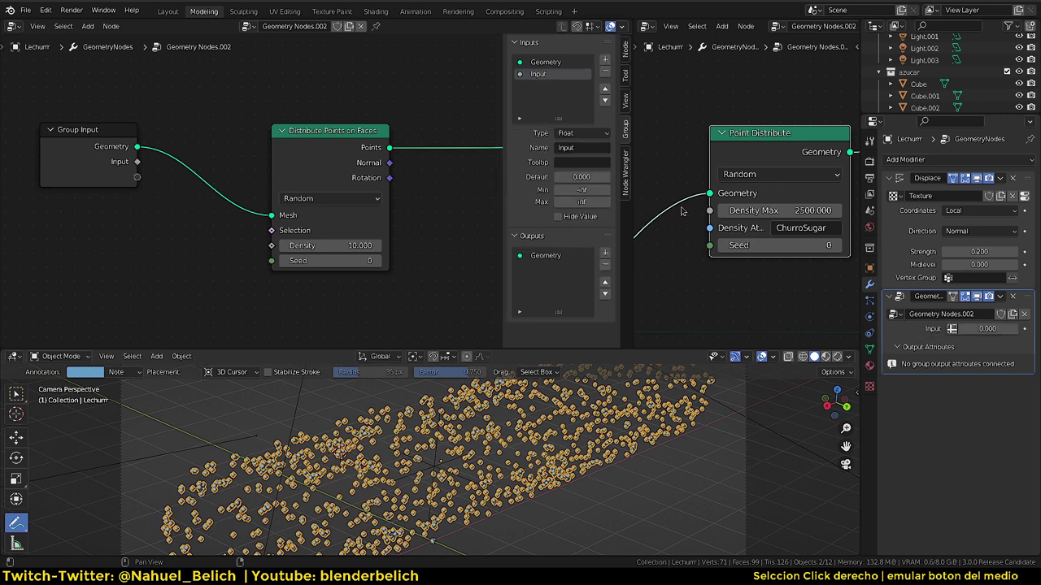
# - Link the group Input to Density, set it to 10 on the modifier, and widen the Properties editor
pyautogui.click(984, 328)
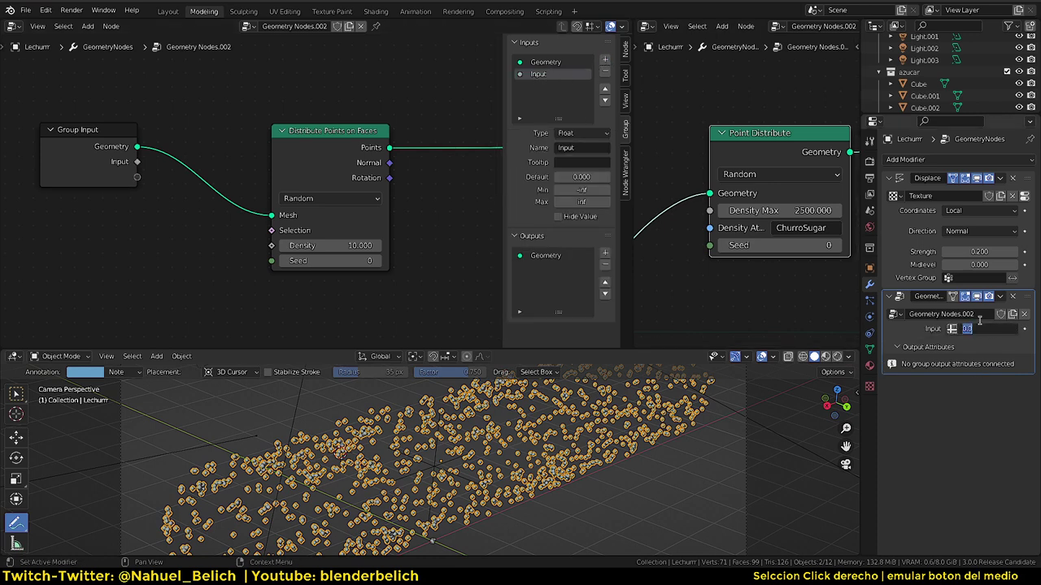
pyautogui.write('5254')
pyautogui.press('BackSpace')
pyautogui.press('Return')
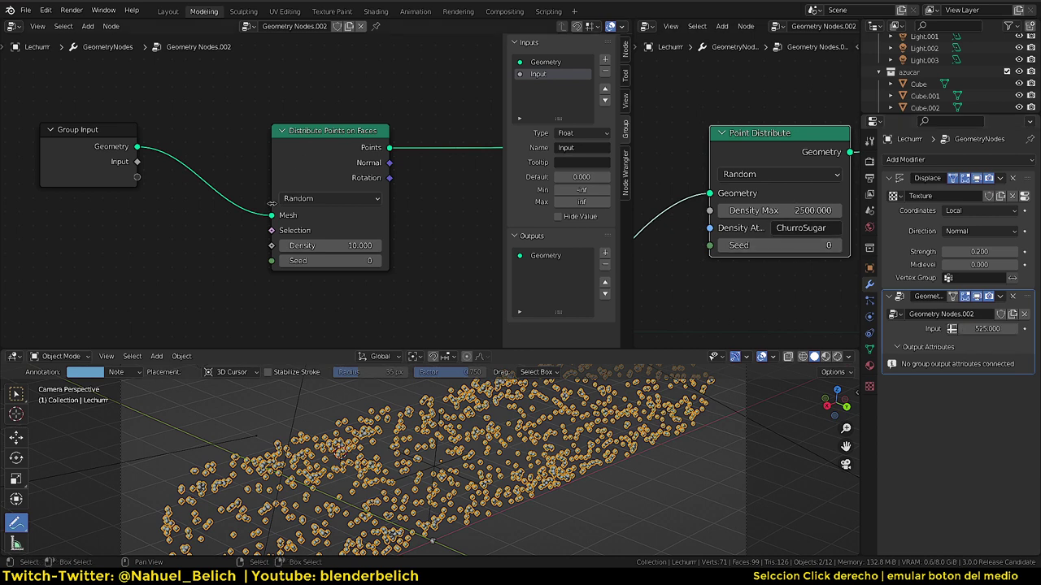
pyautogui.moveTo(136, 162); pyautogui.dragTo(269, 247)
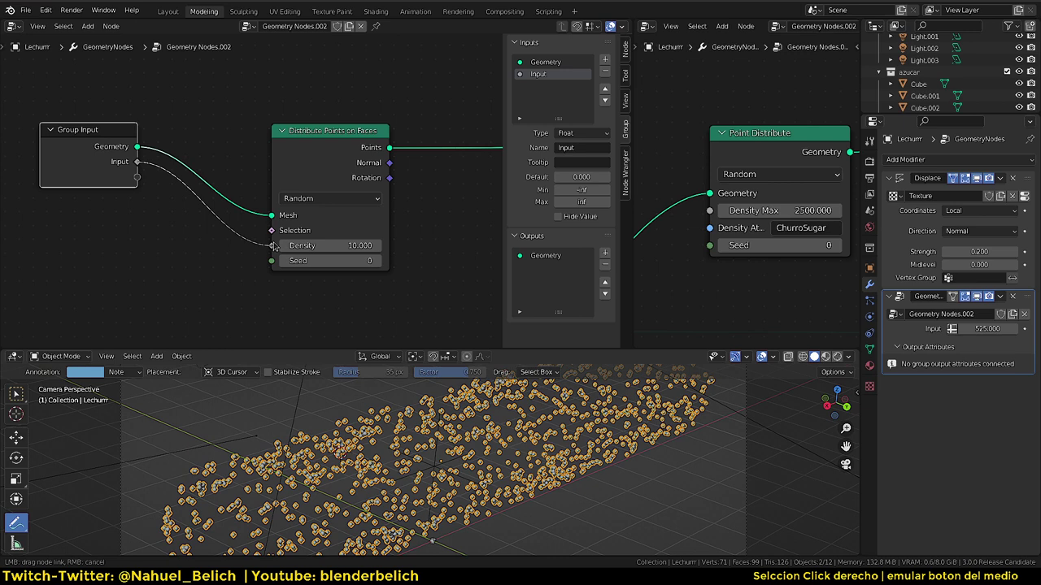
pyautogui.click(984, 328)
pyautogui.write('10')
pyautogui.press('Return')
pyautogui.keyDown('ctrl'); pyautogui.moveTo(952, 382); pyautogui.dragTo(861, 273, button='middle'); pyautogui.keyUp('ctrl')
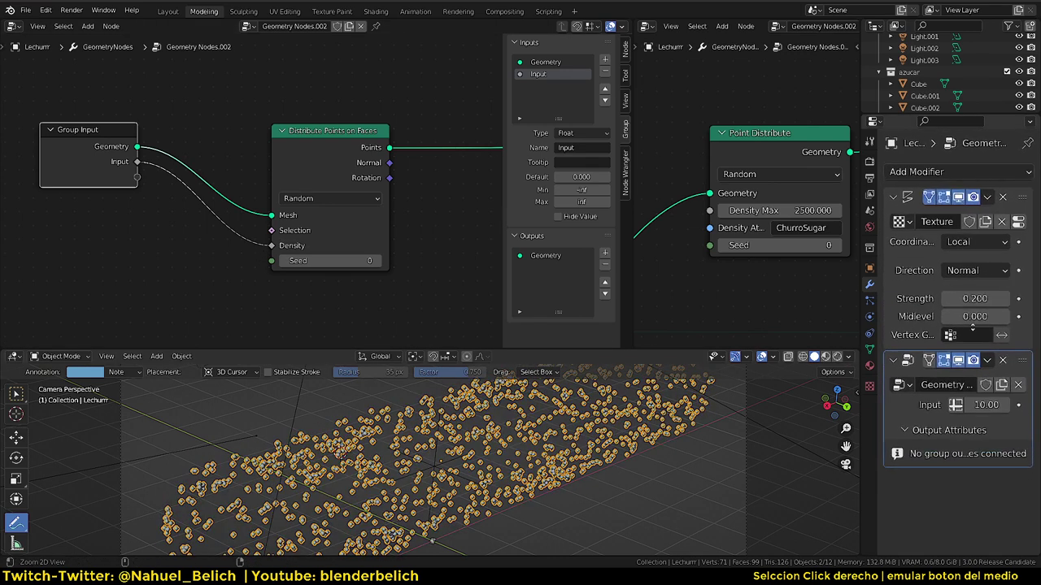
pyautogui.moveTo(860, 272); pyautogui.dragTo(785, 273)
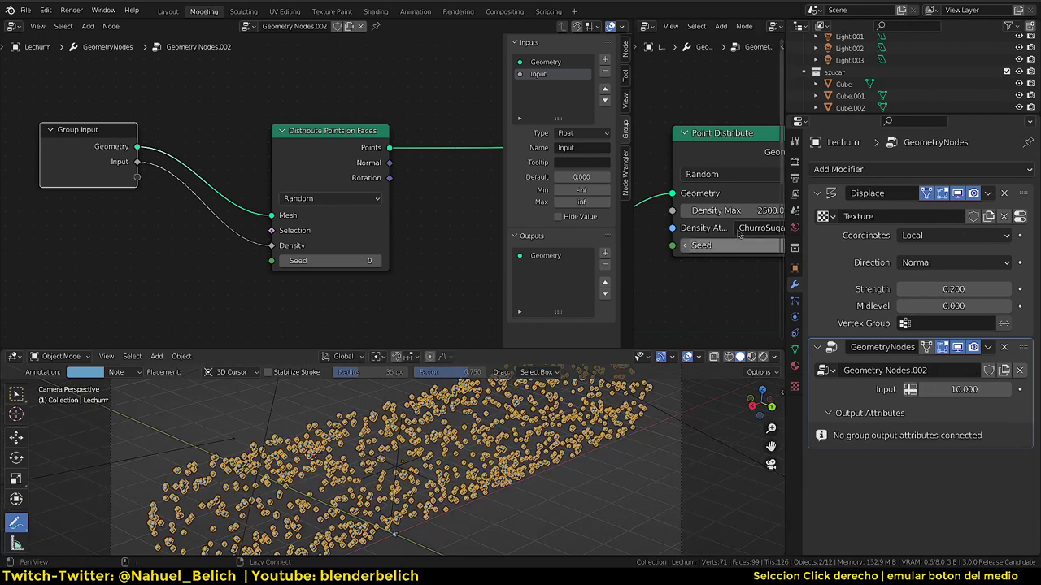
# - Switch the modifier's Input from a number to an attribute, leaving the socket type unchanged
pyautogui.moveTo(963, 389)
pyautogui.mouseDown()
pyautogui.moveTo(809, 382)
pyautogui.moveTo(862, 382)
pyautogui.mouseUp()
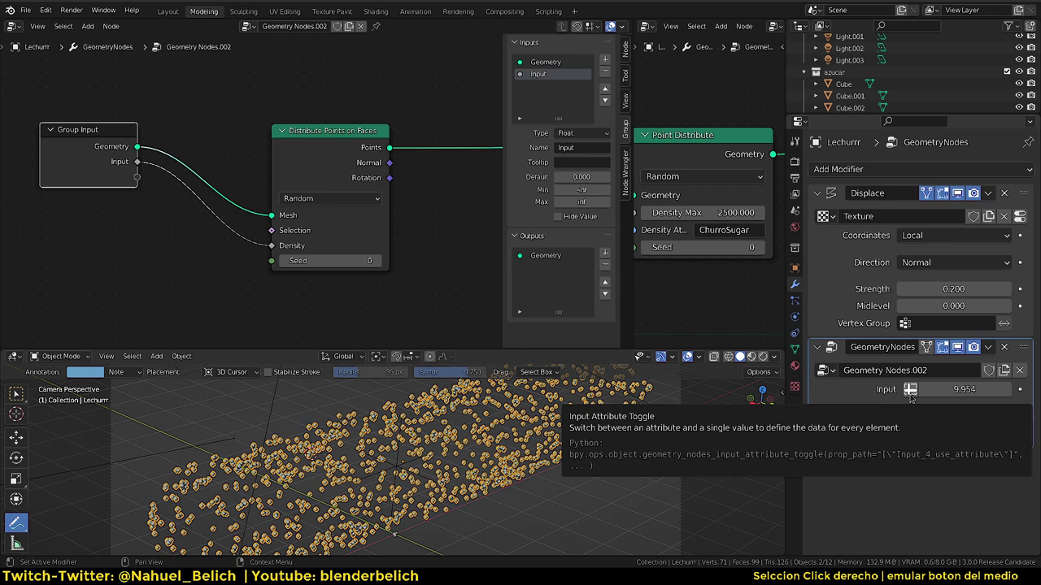
pyautogui.click(910, 394)
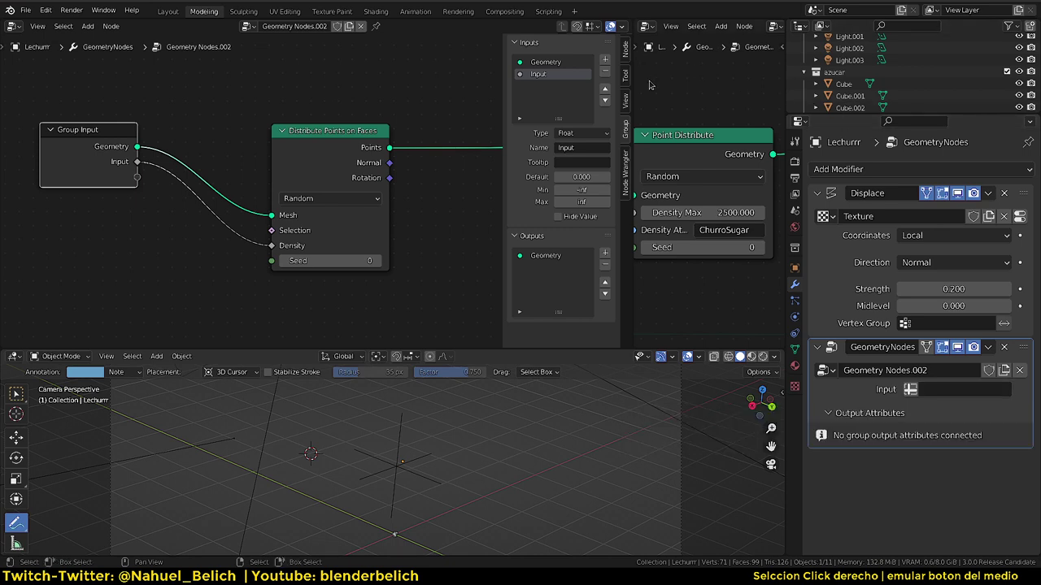
pyautogui.click(603, 134)
pyautogui.click(603, 138)
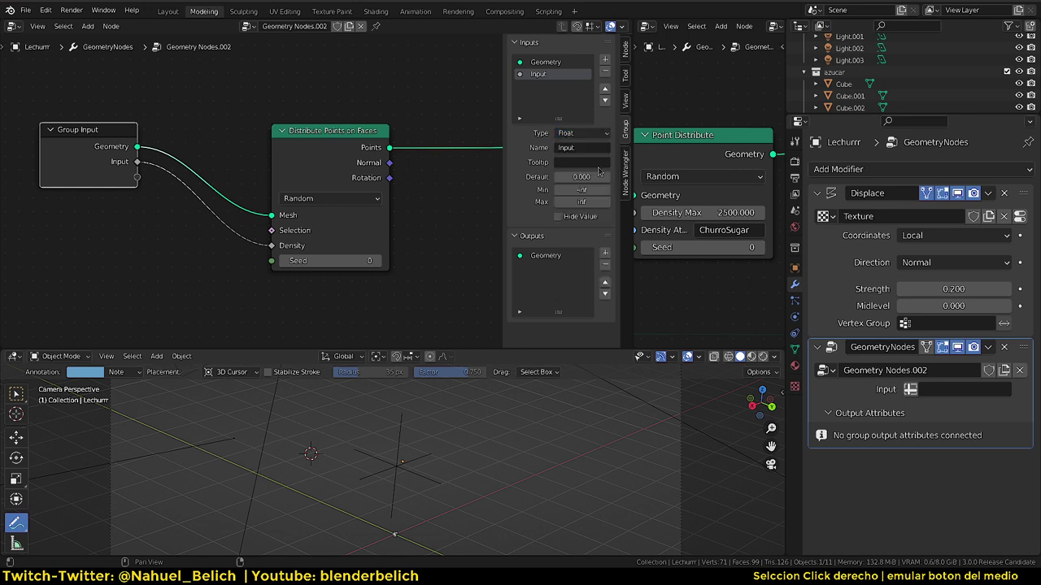
pyautogui.click(596, 135)
pyautogui.press('Escape')
# - Choose ChurroSugar as the Input attribute and detach the link from Density
pyautogui.click(961, 393)
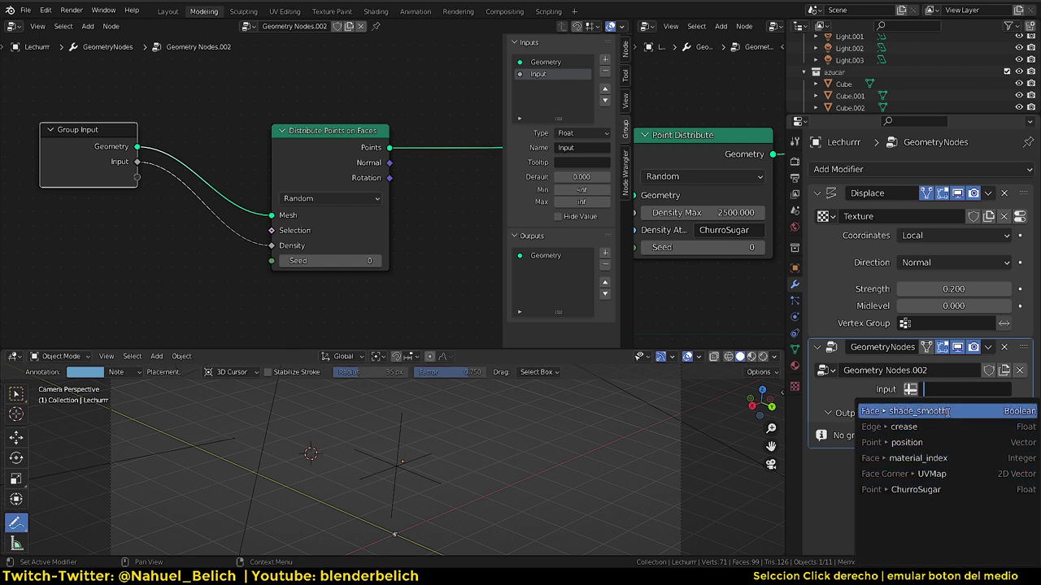
pyautogui.click(925, 490)
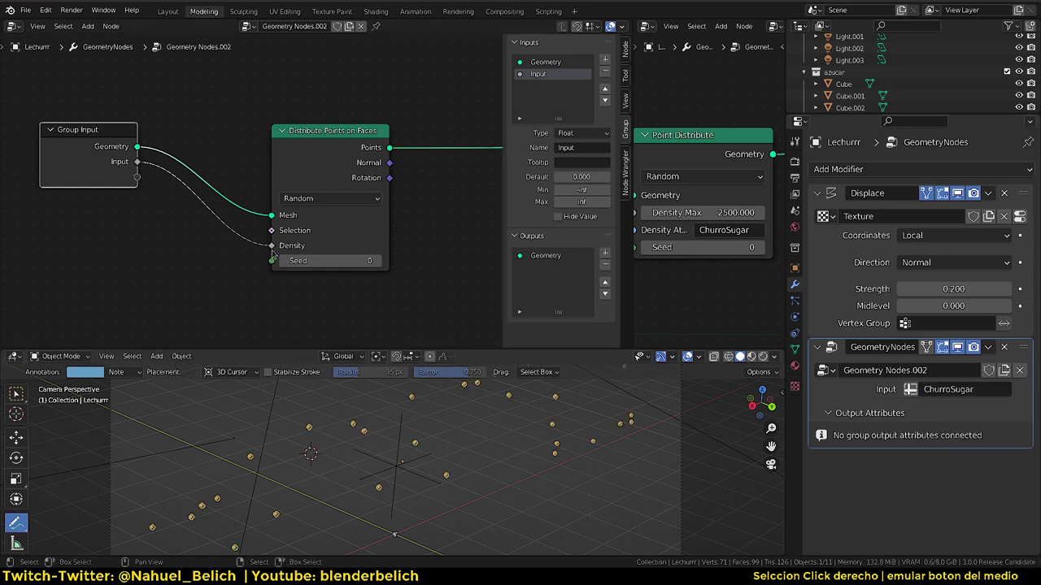
pyautogui.moveTo(273, 252); pyautogui.dragTo(259, 255)
# - Reconnect the group Input to Density and reframe the old Point Distribute node
pyautogui.moveTo(137, 162); pyautogui.dragTo(271, 245)
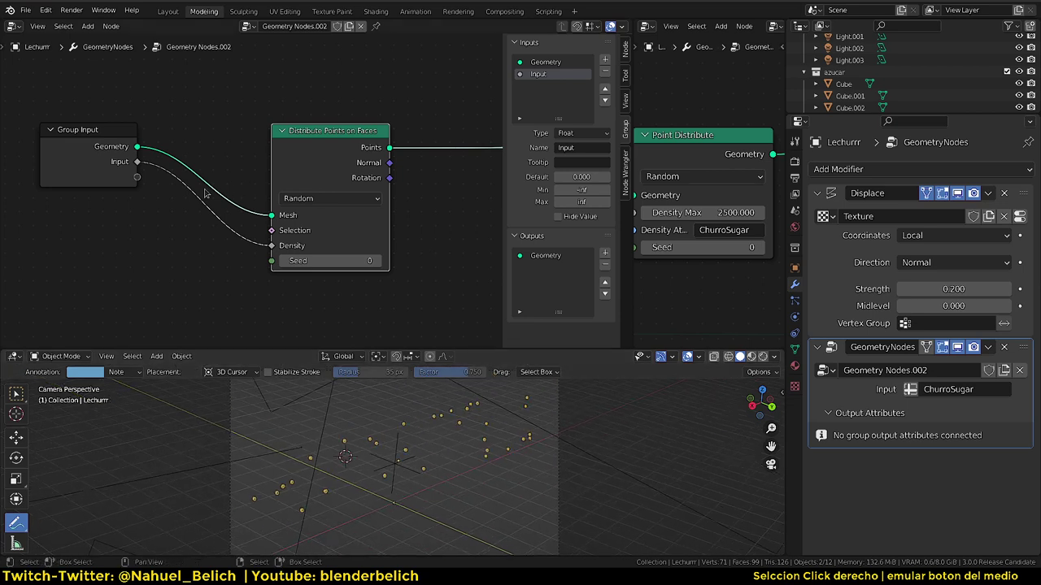
pyautogui.moveTo(118, 164); pyautogui.dragTo(112, 166)
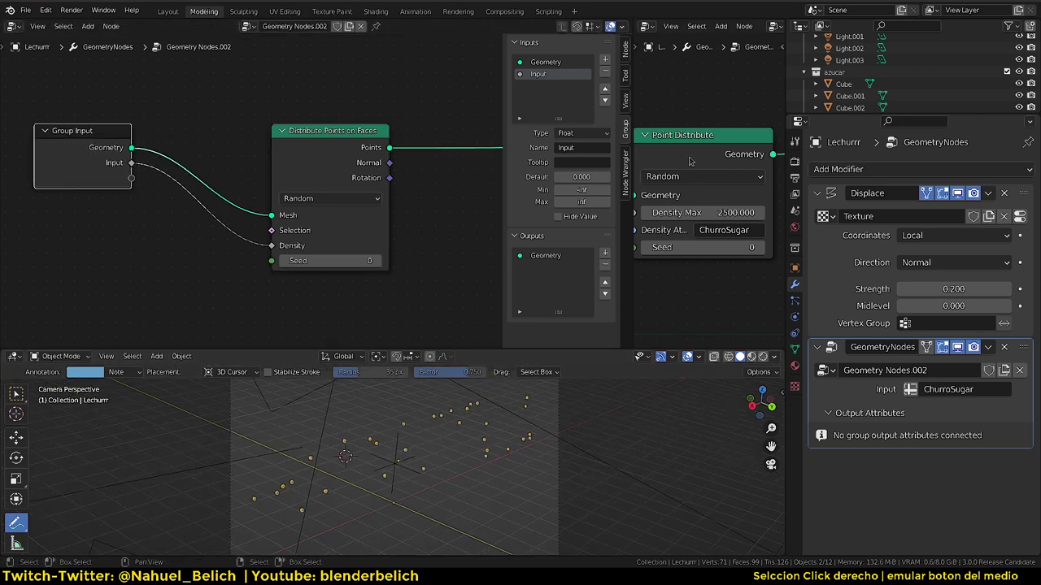
pyautogui.scroll(-1, 689, 162)
pyautogui.moveTo(689, 161); pyautogui.dragTo(709, 139, button='middle')
pyautogui.moveTo(687, 192); pyautogui.dragTo(677, 181, button='middle')
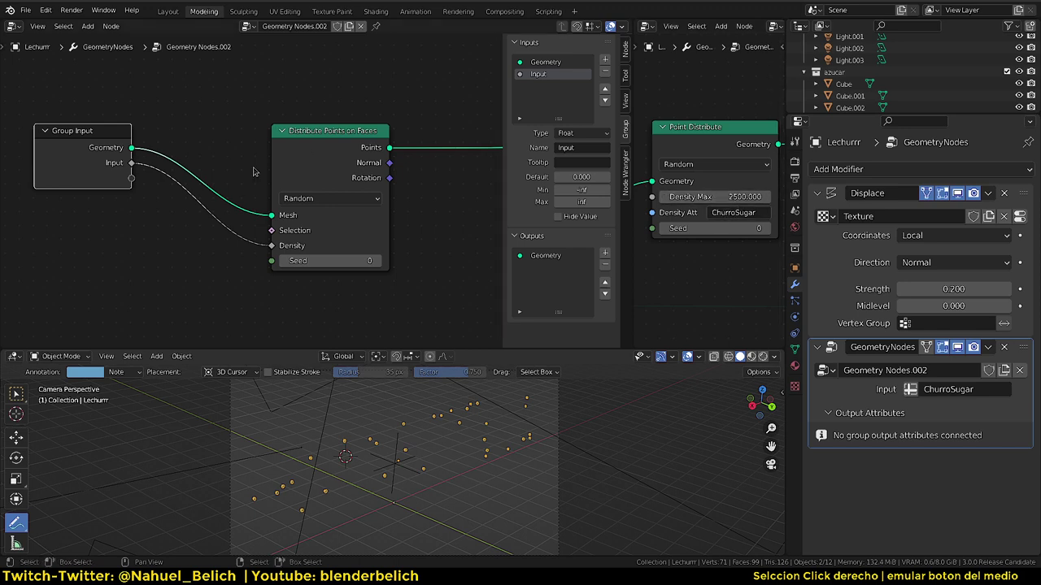
# - Try the Input on the Selection socket, view the churro point cloud, then return it to Density
pyautogui.moveTo(272, 246); pyautogui.dragTo(271, 230)
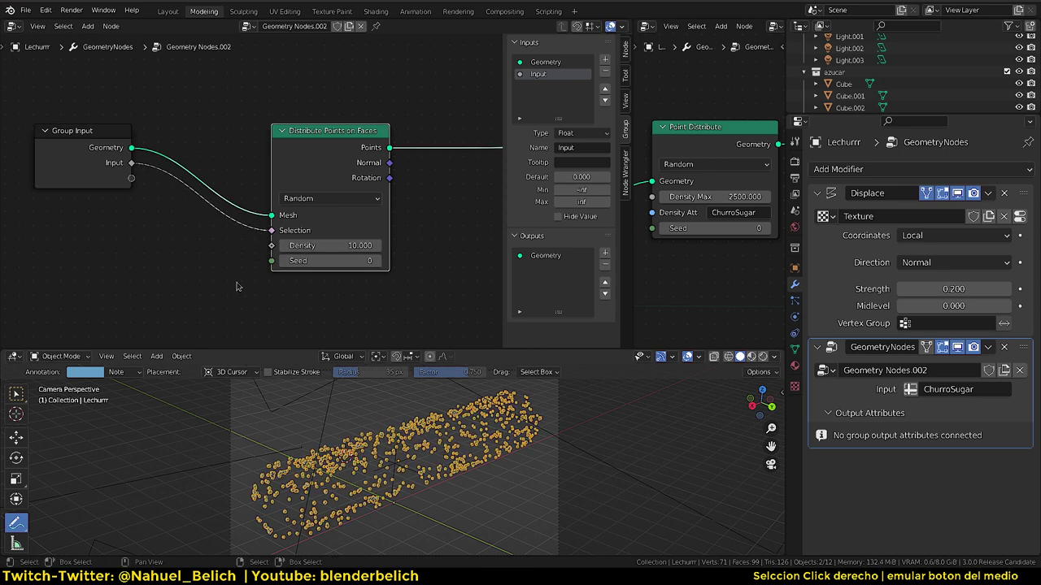
pyautogui.moveTo(342, 246); pyautogui.dragTo(427, 486)
pyautogui.scroll(2, 427, 487)
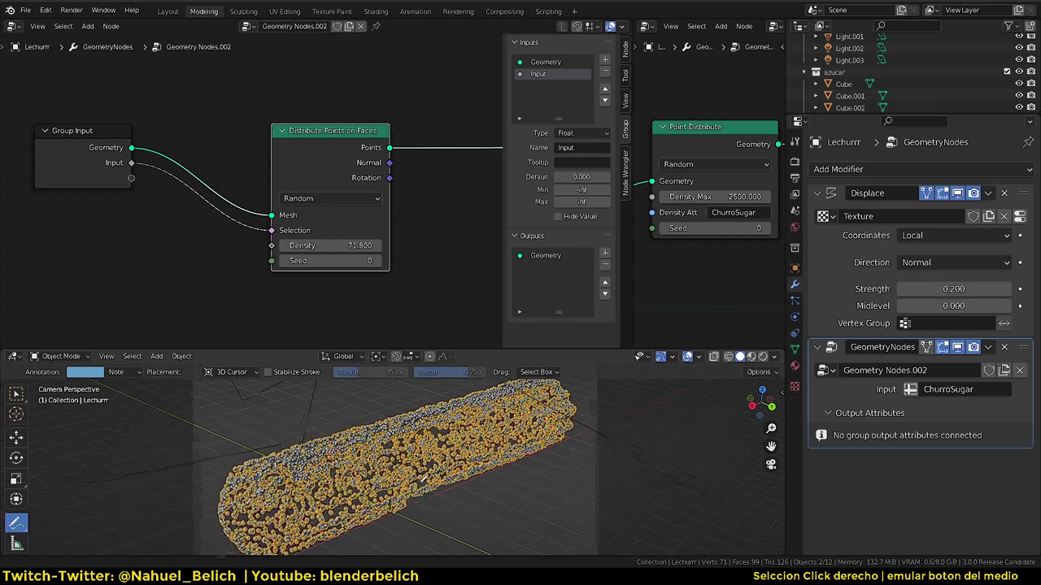
pyautogui.scroll(3, 419, 406)
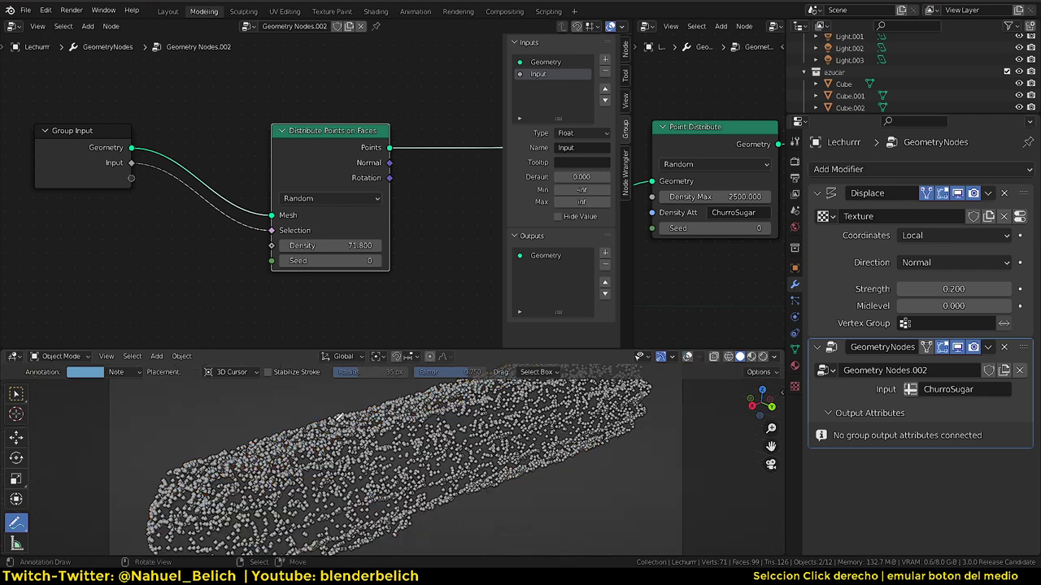
pyautogui.press('Home')
pyautogui.moveTo(340, 431); pyautogui.dragTo(469, 394, button='middle')
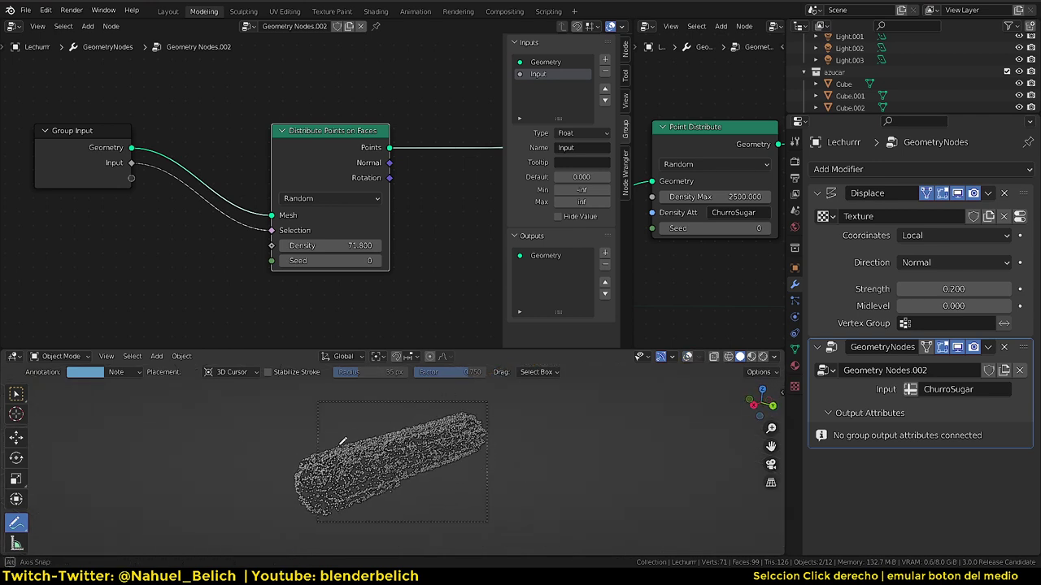
pyautogui.scroll(3, 342, 421)
pyautogui.scroll(2, 342, 421)
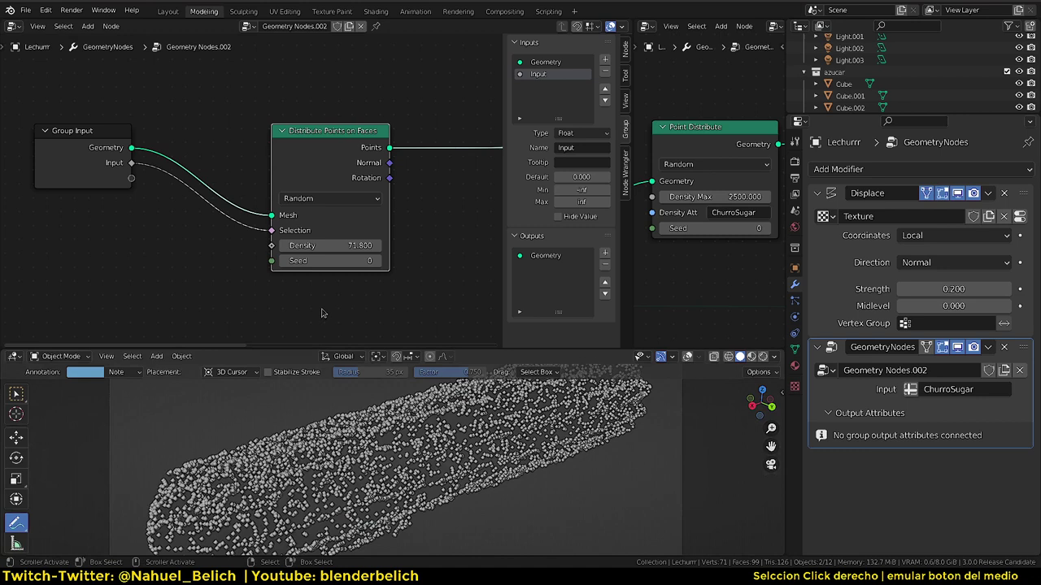
pyautogui.moveTo(271, 230)
pyautogui.mouseDown()
pyautogui.moveTo(240, 247)
pyautogui.moveTo(272, 245)
pyautogui.mouseUp()
# - Insert a Math node set to Multiply on the link between Input and Density
pyautogui.scroll(-1, 349, 415)
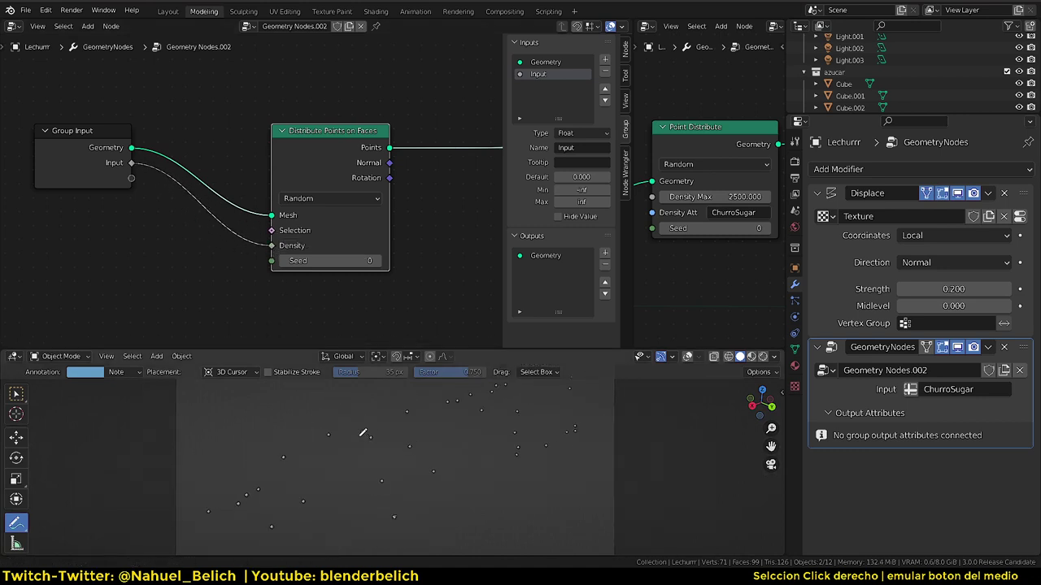
pyautogui.scroll(-2, 358, 435)
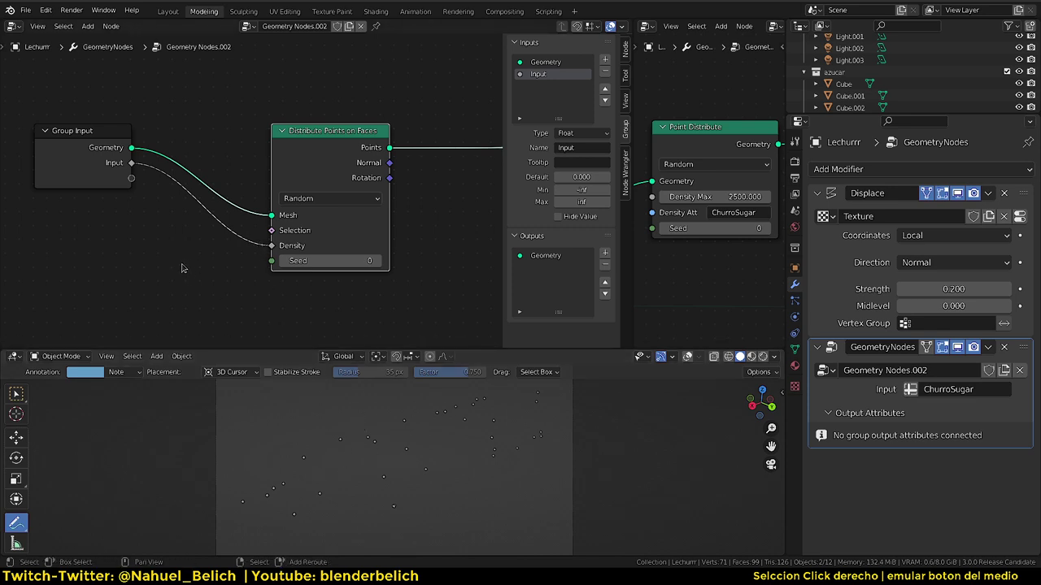
pyautogui.hotkey('shift', 'a')
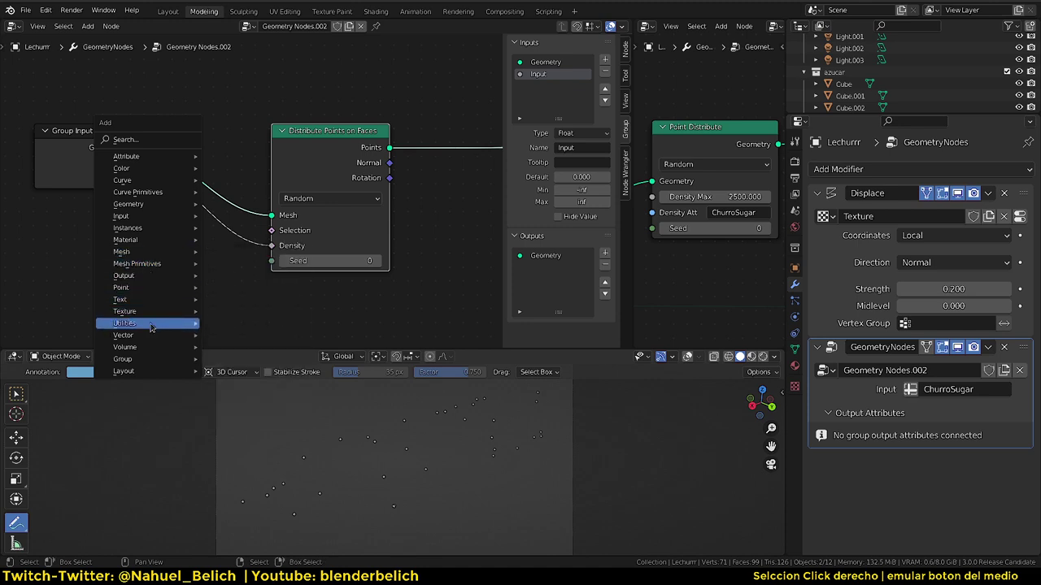
pyautogui.moveTo(138, 323)
pyautogui.click(243, 406)
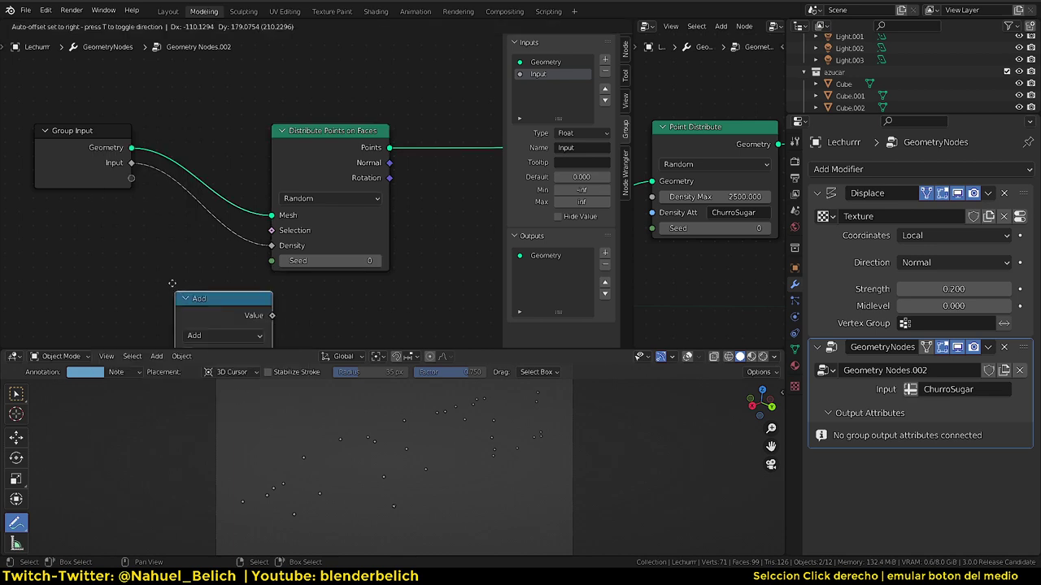
pyautogui.click(183, 215)
pyautogui.moveTo(229, 244); pyautogui.dragTo(241, 241)
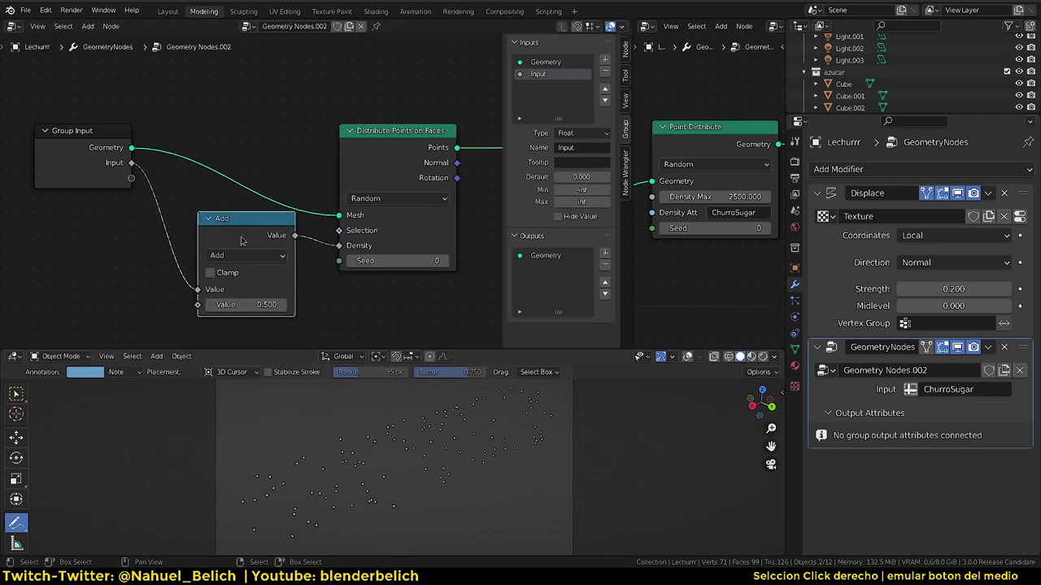
pyautogui.click(247, 256)
pyautogui.click(252, 325)
# - Raise the Multiply factor to 179.100 and orbit to inspect the dense sugar cubes
pyautogui.moveTo(246, 305); pyautogui.dragTo(565, 287)
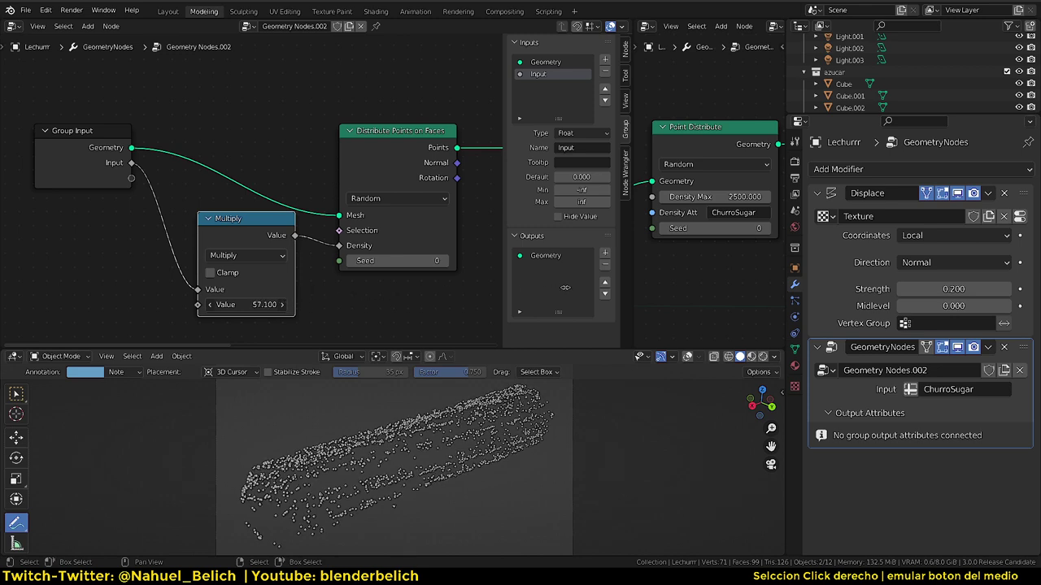
pyautogui.moveTo(565, 287); pyautogui.dragTo(689, 278)
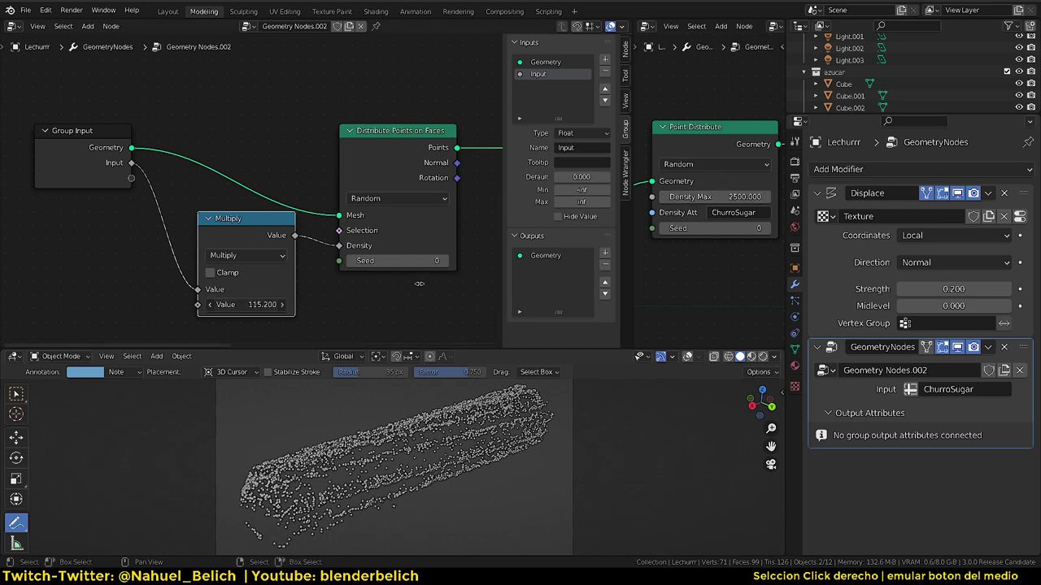
pyautogui.moveTo(277, 304); pyautogui.dragTo(374, 456)
pyautogui.moveTo(374, 457)
pyautogui.mouseDown(button='middle')
pyautogui.moveTo(363, 467)
pyautogui.moveTo(390, 433)
pyautogui.mouseUp(button='middle')
pyautogui.scroll(5, 389, 434)
pyautogui.scroll(-5, 391, 432)
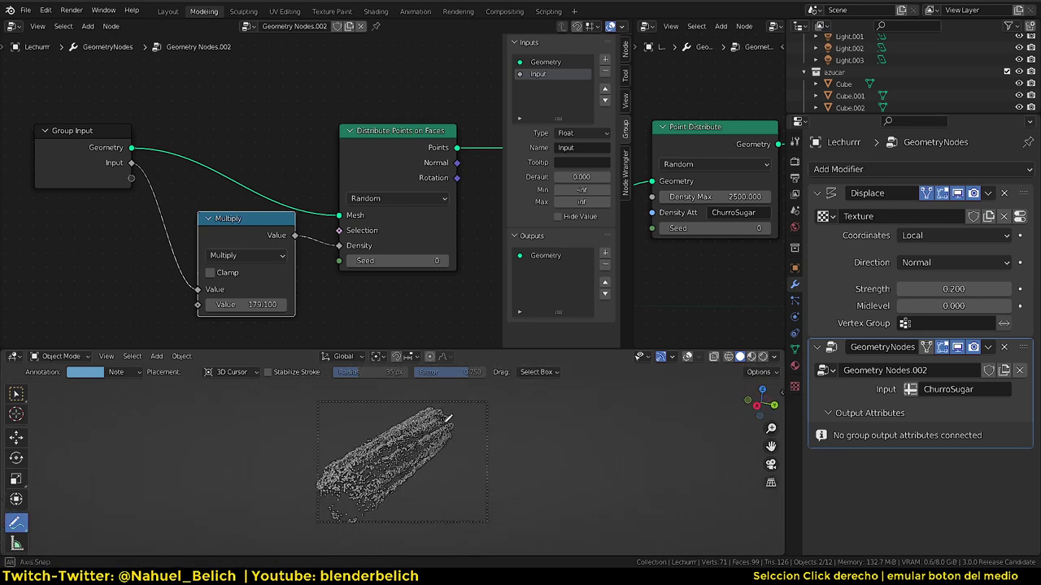
pyautogui.scroll(3, 400, 437)
pyautogui.scroll(3, 395, 481)
pyautogui.scroll(-4, 394, 481)
pyautogui.moveTo(394, 481)
pyautogui.mouseDown(button='middle')
pyautogui.moveTo(390, 429)
pyautogui.moveTo(358, 428)
pyautogui.mouseUp(button='middle')
pyautogui.scroll(2, 389, 429)
pyautogui.scroll(-3, 381, 459)
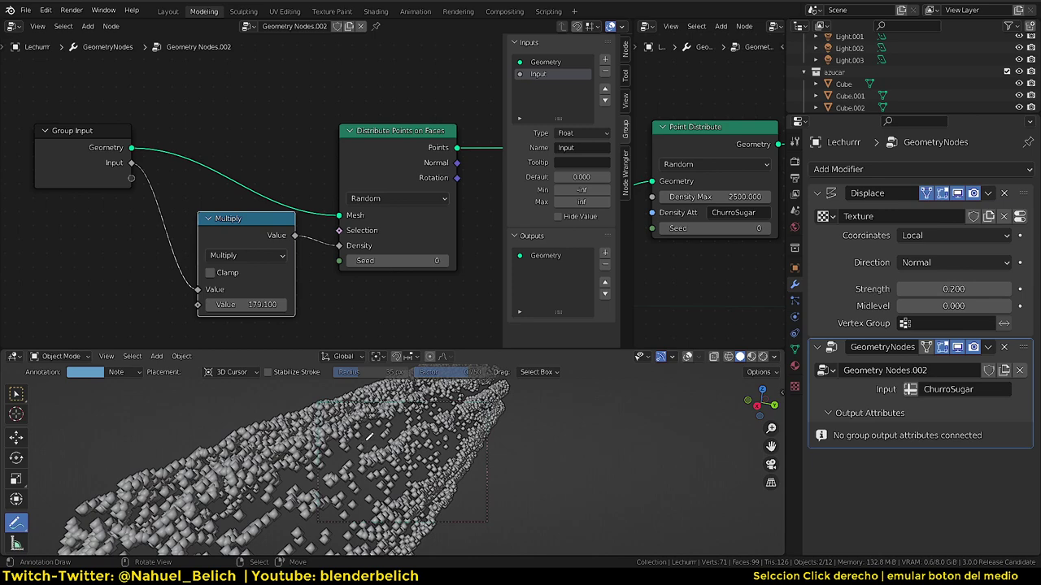
pyautogui.moveTo(369, 435)
pyautogui.keyDown('alt'); pyautogui.mouseDown()
pyautogui.moveTo(381, 423)
pyautogui.moveTo(411, 445)
pyautogui.moveTo(374, 423)
pyautogui.mouseUp(); pyautogui.keyUp('alt')
# - Expose the multiplier as a new group input named Densidad
pyautogui.moveTo(271, 304); pyautogui.dragTo(280, 304)
pyautogui.moveTo(197, 304); pyautogui.dragTo(124, 183)
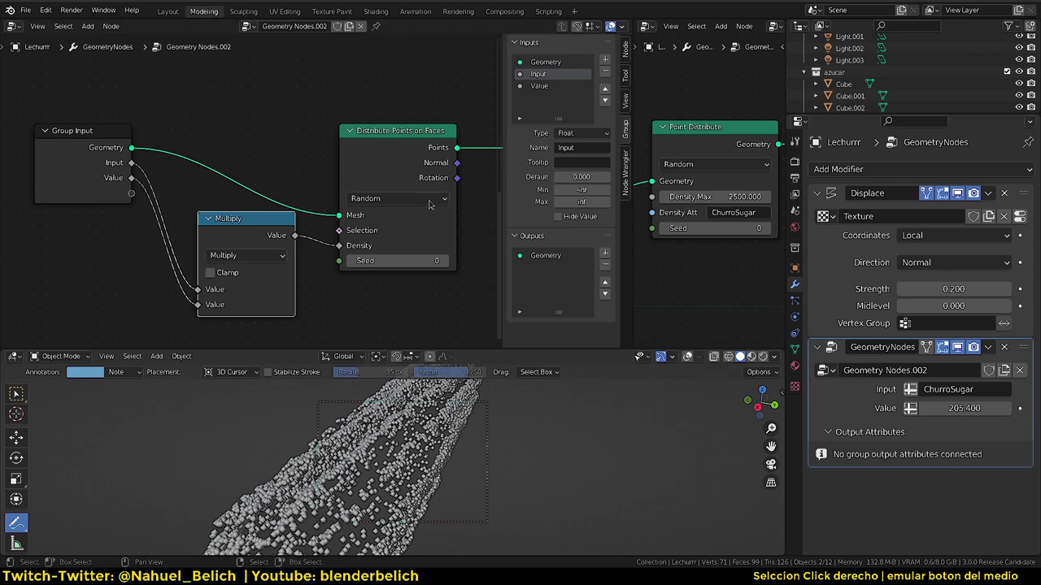
pyautogui.doubleClick(541, 86)
pyautogui.click(583, 147)
pyautogui.click(586, 147)
pyautogui.write('Densidad')
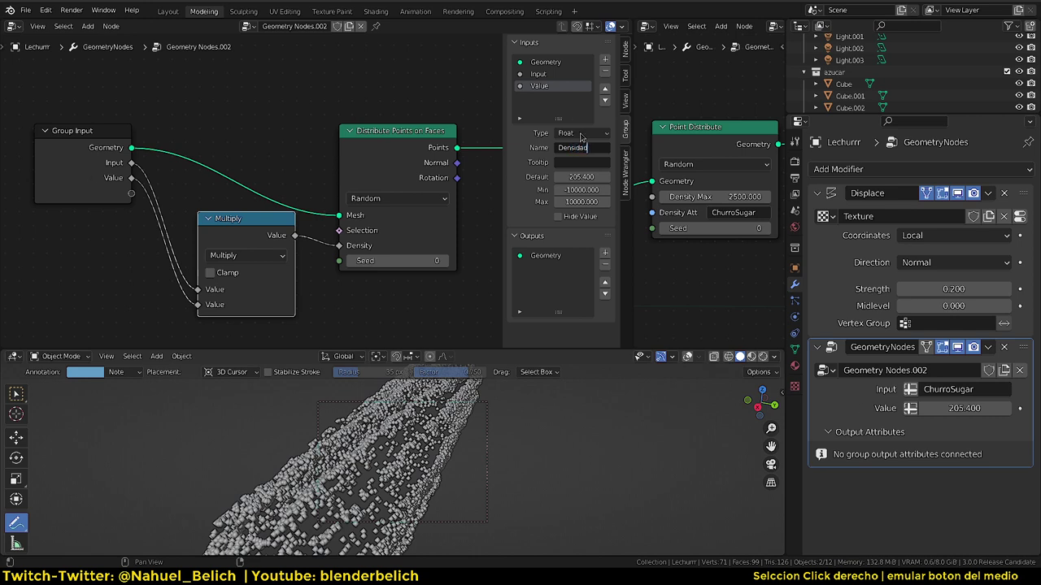
pyautogui.press('Return')
# - Set Densidad on the modifier to 10, then 50, then 150
pyautogui.moveTo(964, 408)
pyautogui.mouseDown()
pyautogui.moveTo(469, 445)
pyautogui.moveTo(488, 444)
pyautogui.mouseUp()
pyautogui.click(973, 407)
pyautogui.write('10')
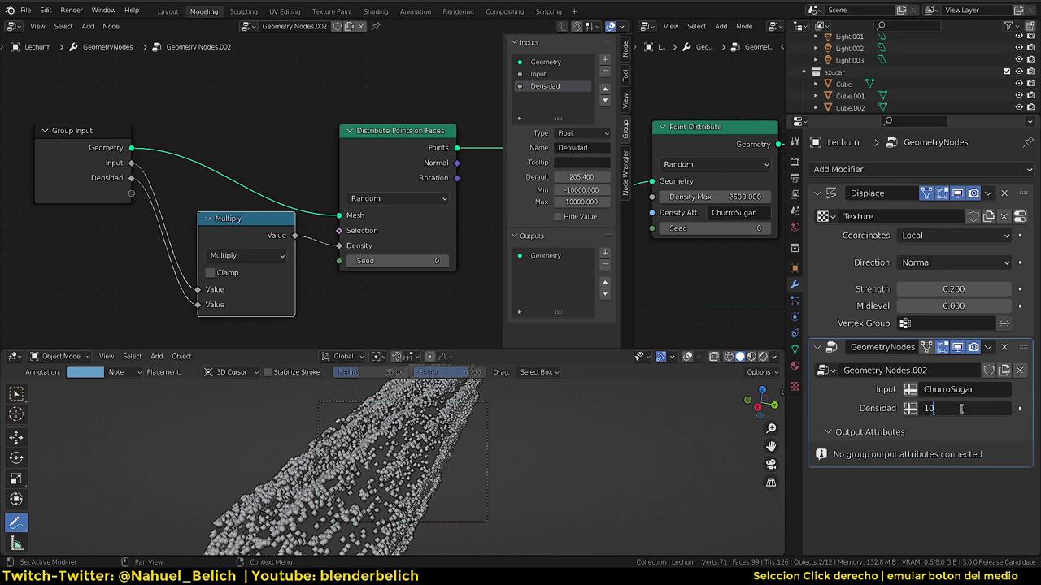
pyautogui.press('Return')
pyautogui.click(971, 409)
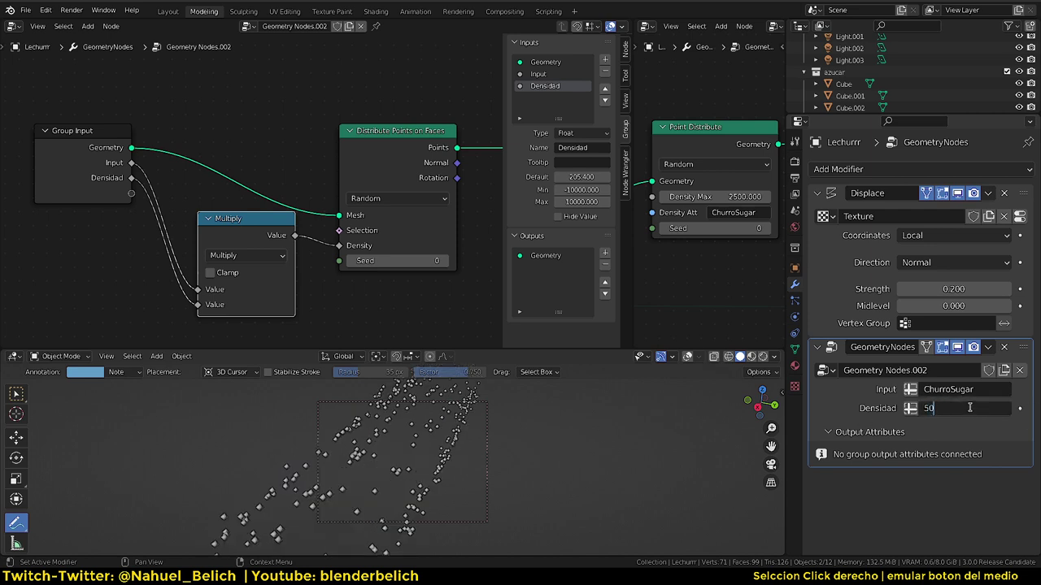
pyautogui.press('Return')
pyautogui.click(967, 408)
pyautogui.write('15')
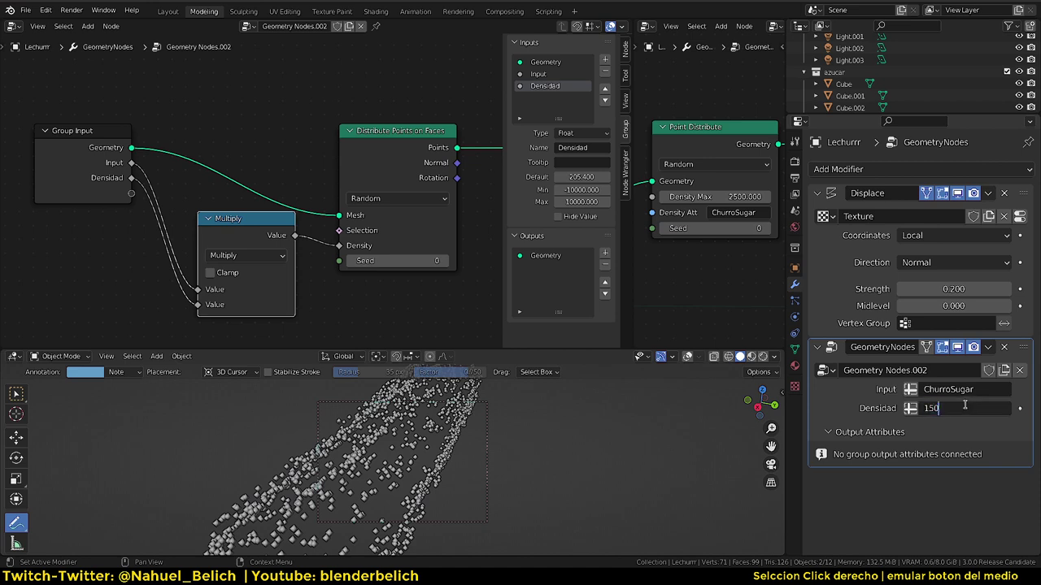
pyautogui.press('Return')
# - Tidy the node layout, shifting Group Input left and collapsing the Multiply node
pyautogui.moveTo(126, 195); pyautogui.dragTo(104, 193)
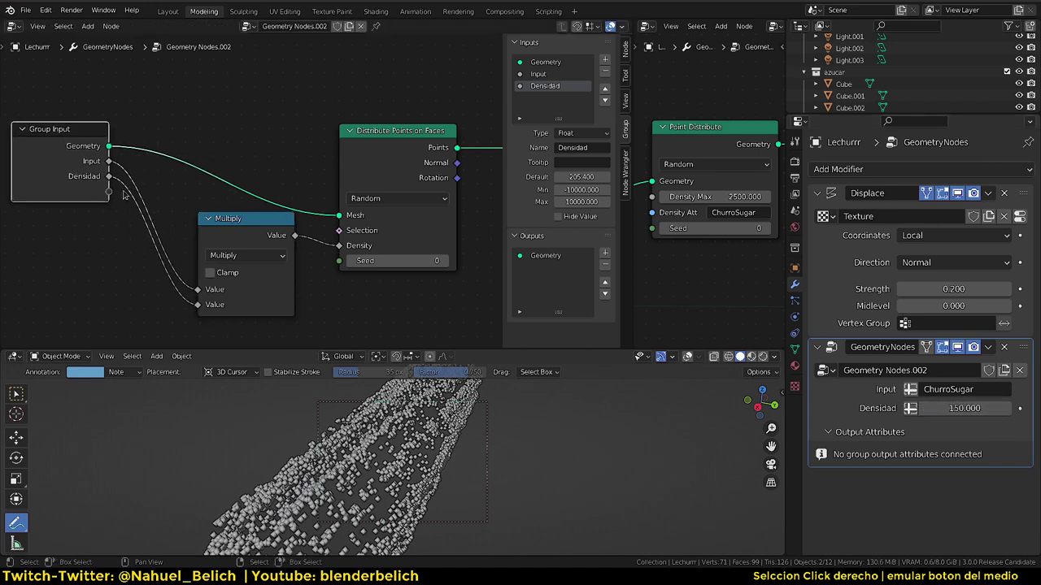
pyautogui.click(208, 218)
pyautogui.moveTo(229, 222); pyautogui.dragTo(229, 240)
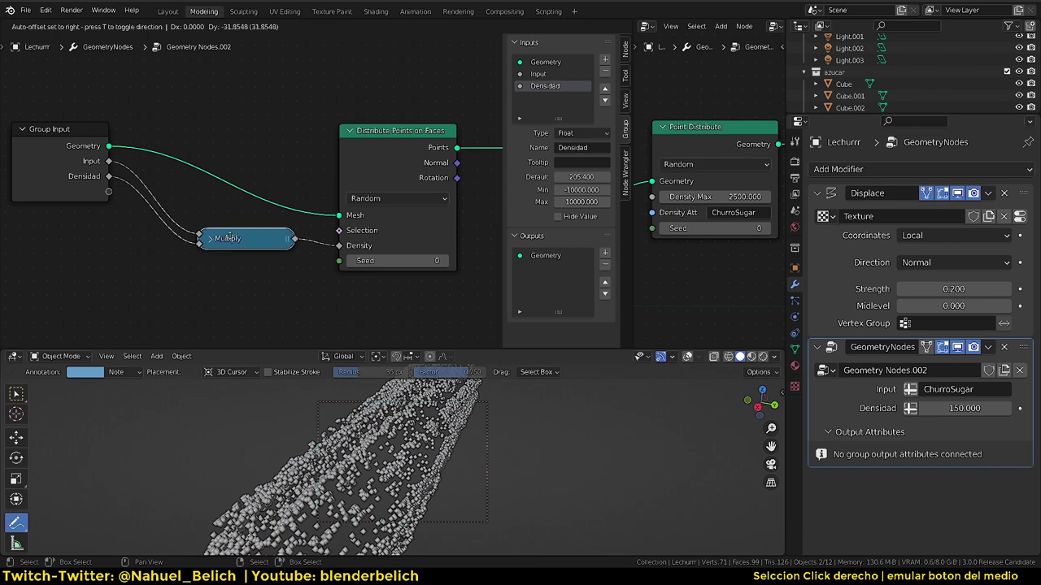
pyautogui.click(210, 236)
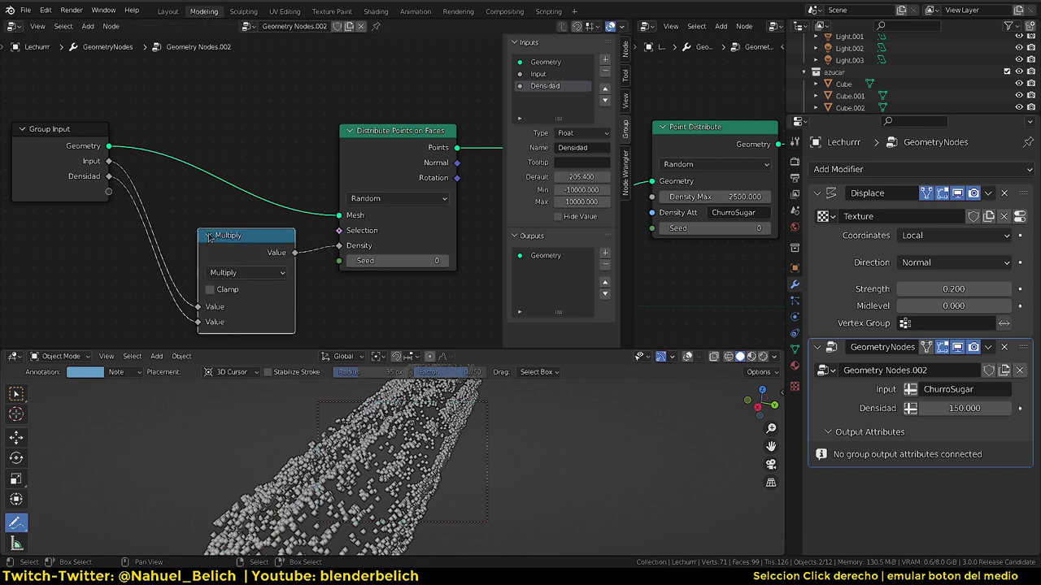
pyautogui.click(209, 236)
pyautogui.moveTo(268, 399); pyautogui.dragTo(315, 380, button='middle')
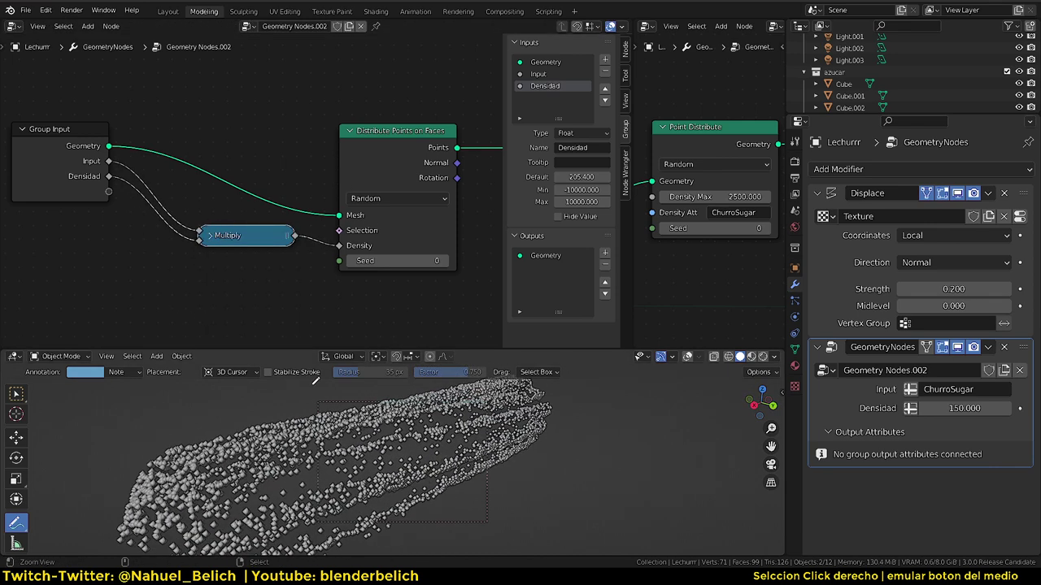
# - Nudge Densidad to 150.920, collapse Multiply again and switch to camera view
pyautogui.click(96, 159)
pyautogui.click(210, 236)
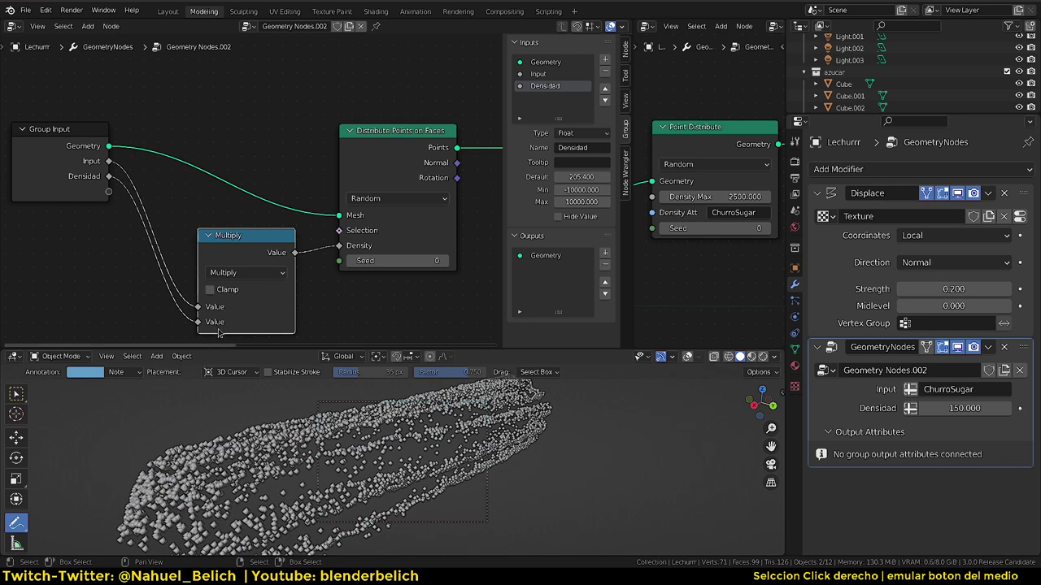
pyautogui.moveTo(990, 412); pyautogui.dragTo(1008, 411)
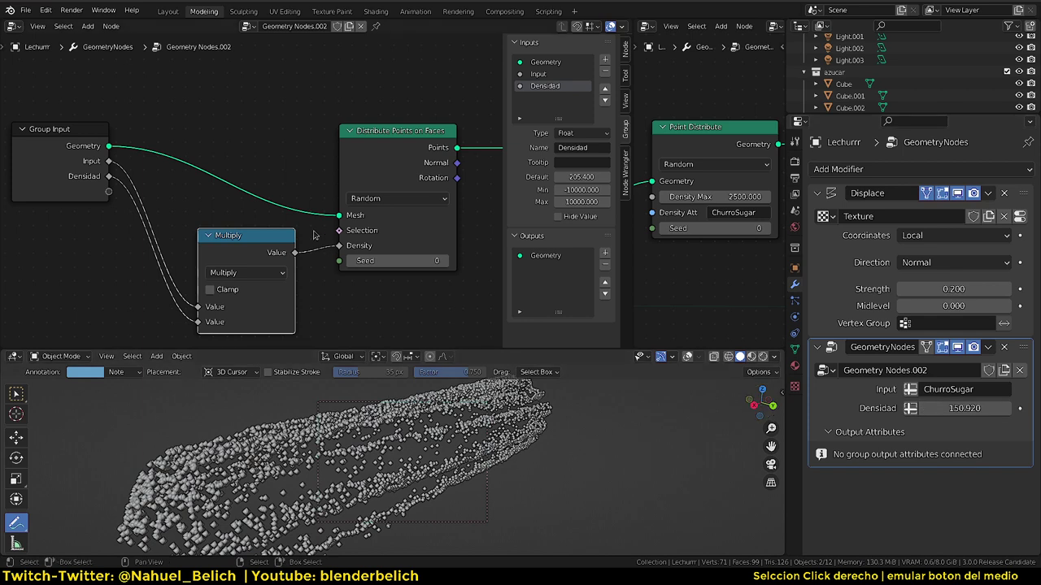
pyautogui.click(210, 235)
pyautogui.keyDown('alt'); pyautogui.moveTo(404, 164); pyautogui.dragTo(263, 171); pyautogui.keyUp('alt')
pyautogui.keyDown('alt'); pyautogui.moveTo(244, 456); pyautogui.dragTo(275, 440); pyautogui.keyUp('alt')
pyautogui.press('KP_0')
pyautogui.press('KP_0')
pyautogui.press('KP_0')
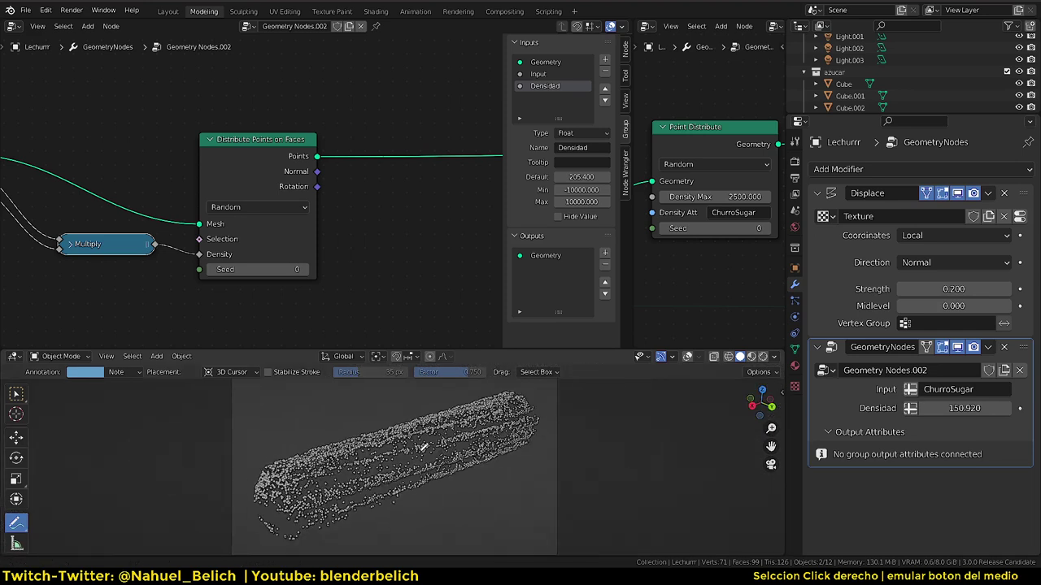
# - Bring the old Point Instance node into view and open the Add node menu
pyautogui.scroll(1, 423, 448)
pyautogui.moveTo(679, 252)
pyautogui.keyDown('alt'); pyautogui.mouseDown()
pyautogui.moveTo(733, 239)
pyautogui.moveTo(623, 227)
pyautogui.mouseUp(); pyautogui.keyUp('alt')
pyautogui.keyDown('alt'); pyautogui.moveTo(736, 156); pyautogui.dragTo(620, 146); pyautogui.keyUp('alt')
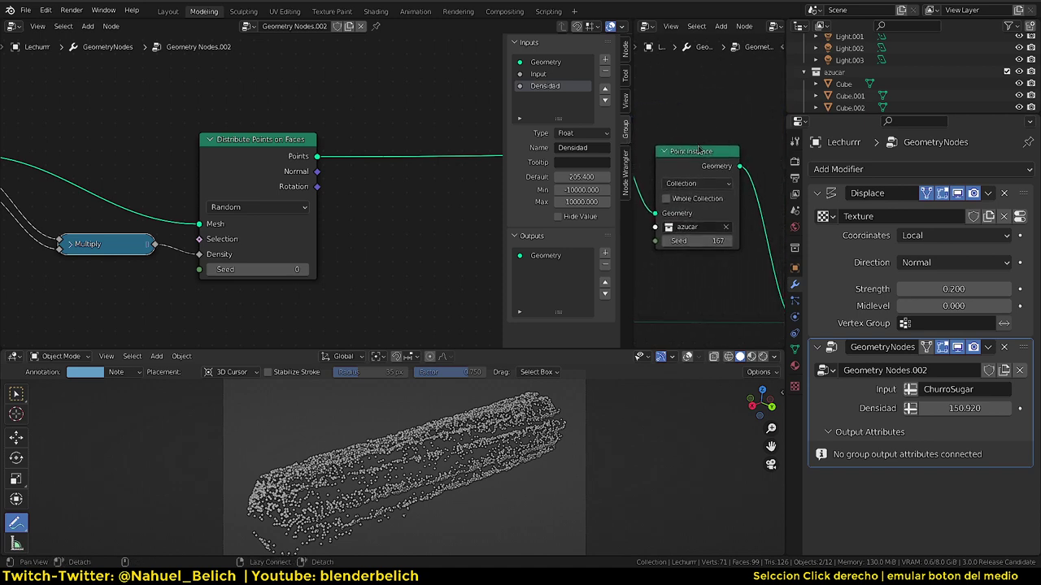
pyautogui.moveTo(684, 165)
pyautogui.keyDown('alt'); pyautogui.mouseDown()
pyautogui.moveTo(627, 126)
pyautogui.moveTo(710, 122)
pyautogui.mouseUp(); pyautogui.keyUp('alt')
pyautogui.keyDown('alt'); pyautogui.moveTo(520, 455); pyautogui.dragTo(422, 442); pyautogui.keyUp('alt')
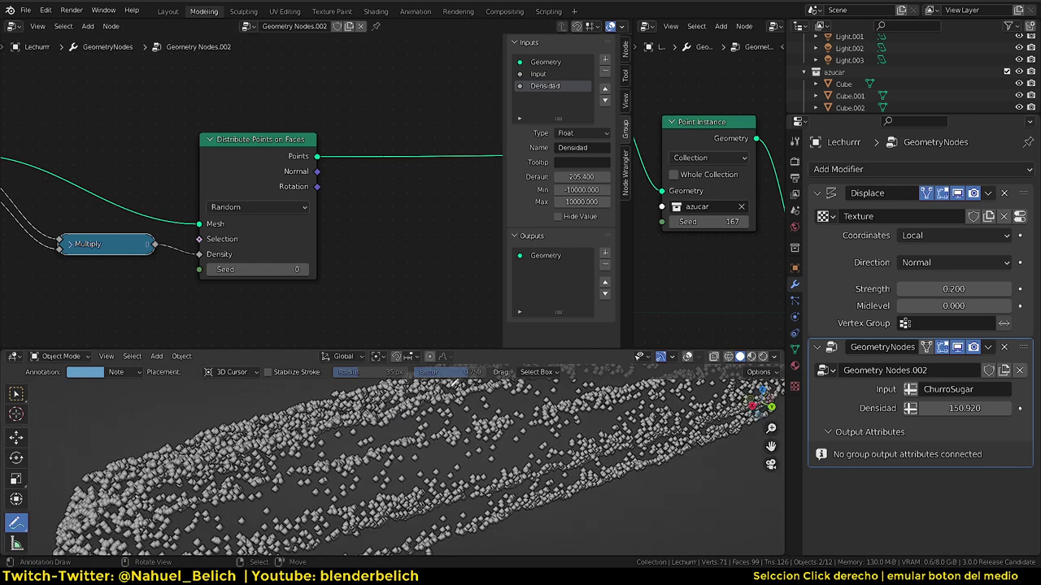
pyautogui.keyDown('alt'); pyautogui.moveTo(435, 242); pyautogui.dragTo(284, 202); pyautogui.keyUp('alt')
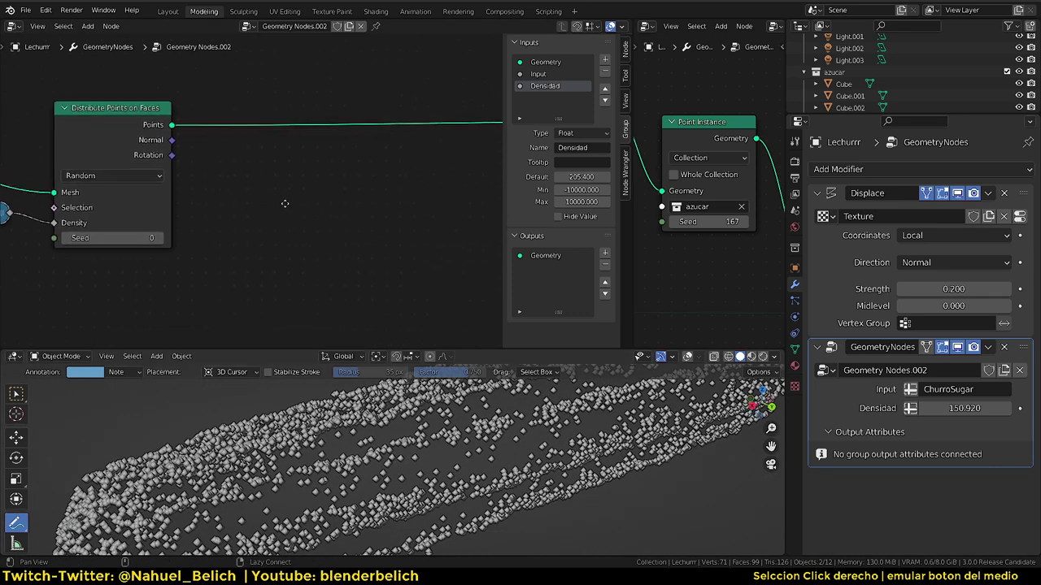
pyautogui.hotkey('shift', 'a')
pyautogui.press('Escape')
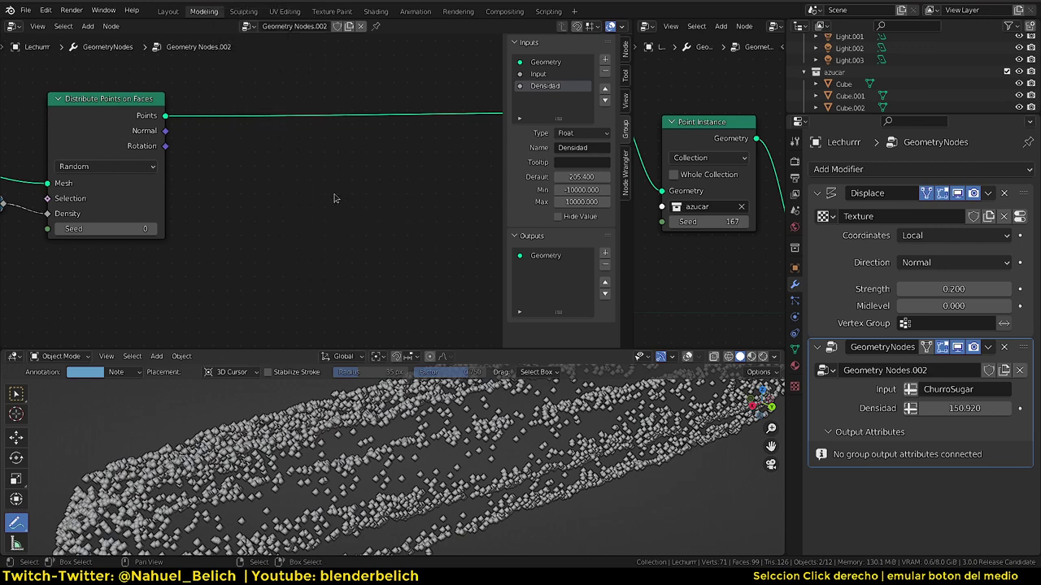
pyautogui.hotkey('shift', 'a')
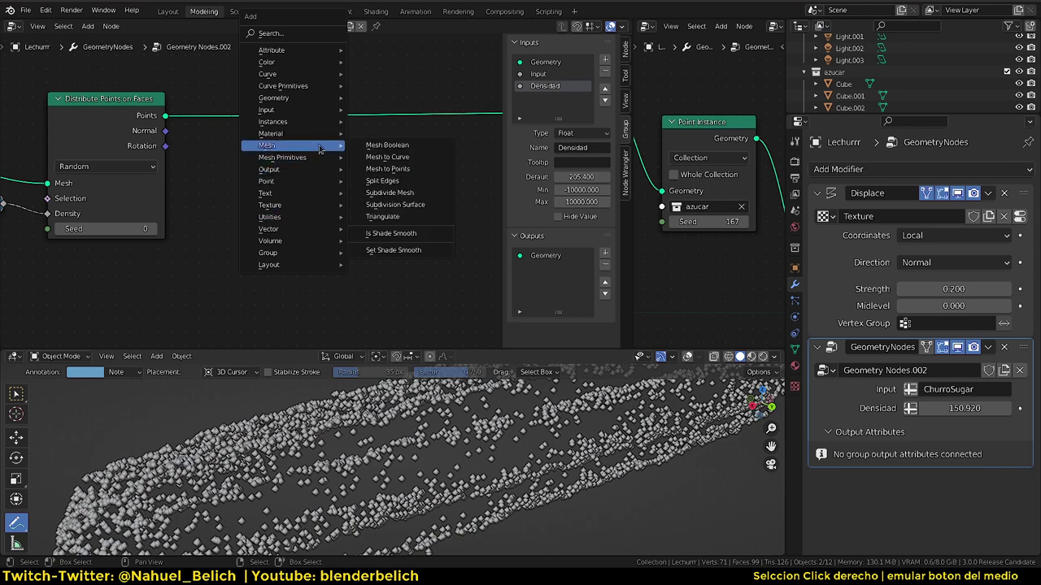
pyautogui.moveTo(273, 121)
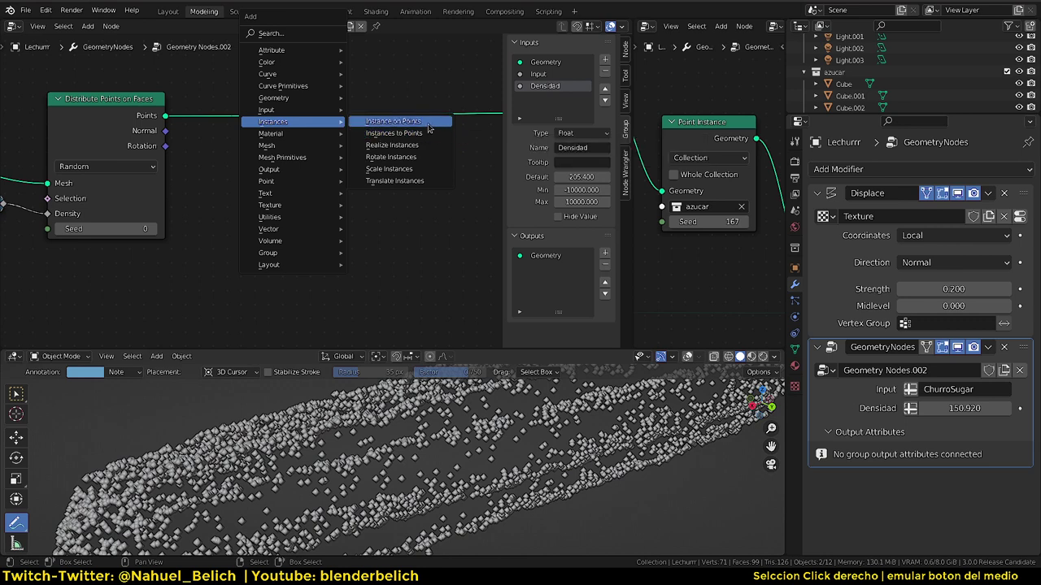
# - Add an Instance on Points node onto the Points link after Distribute Points on Faces
pyautogui.click(428, 121)
pyautogui.click(402, 116)
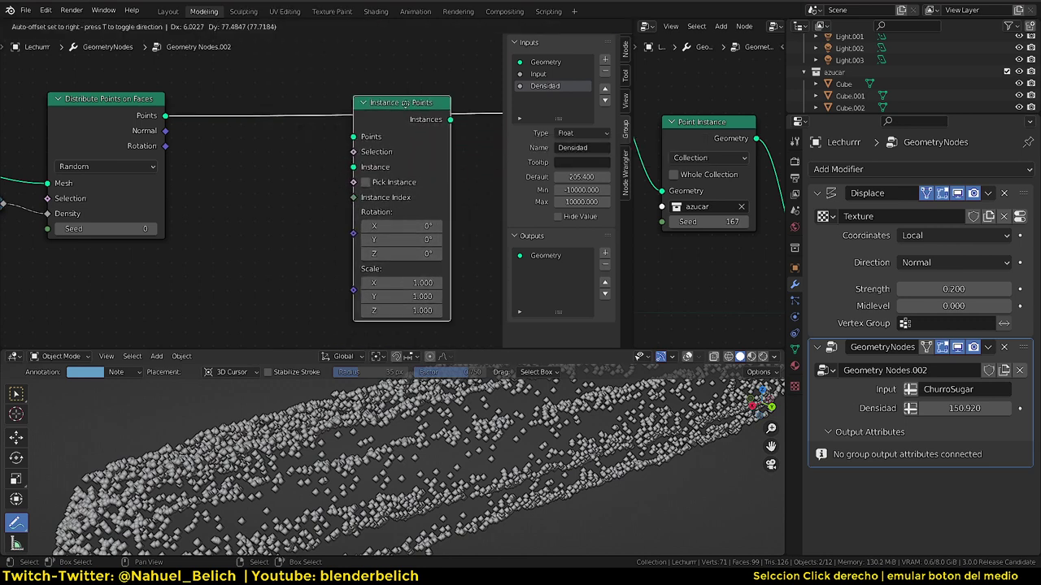
pyautogui.moveTo(408, 98); pyautogui.dragTo(406, 96)
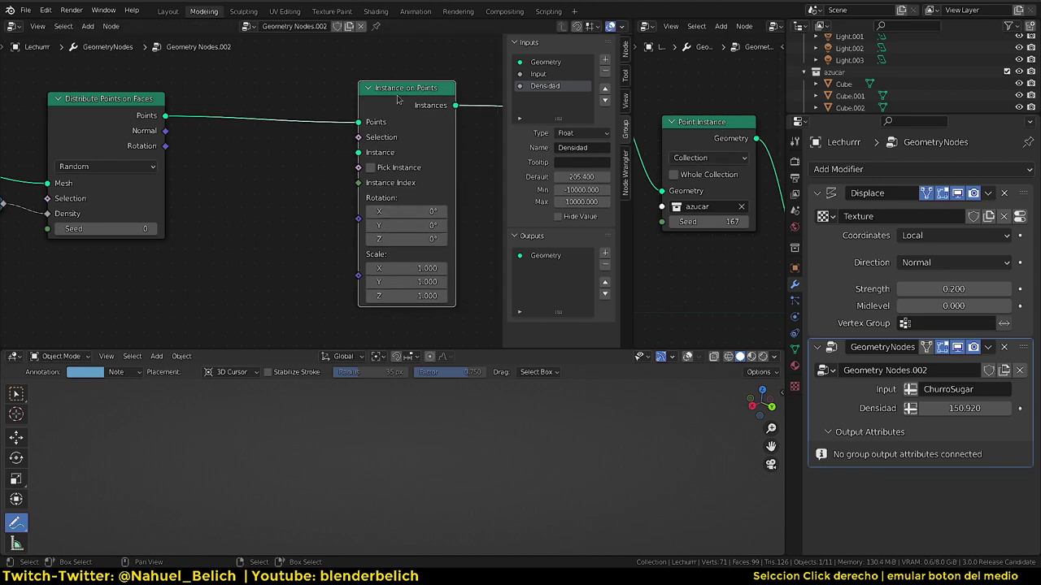
pyautogui.moveTo(399, 98); pyautogui.dragTo(399, 92)
pyautogui.moveTo(413, 123)
pyautogui.keyDown('ctrl'); pyautogui.mouseDown(button='middle')
pyautogui.moveTo(418, 232)
pyautogui.moveTo(426, 112)
pyautogui.moveTo(387, 138)
pyautogui.mouseUp(button='middle'); pyautogui.keyUp('ctrl')
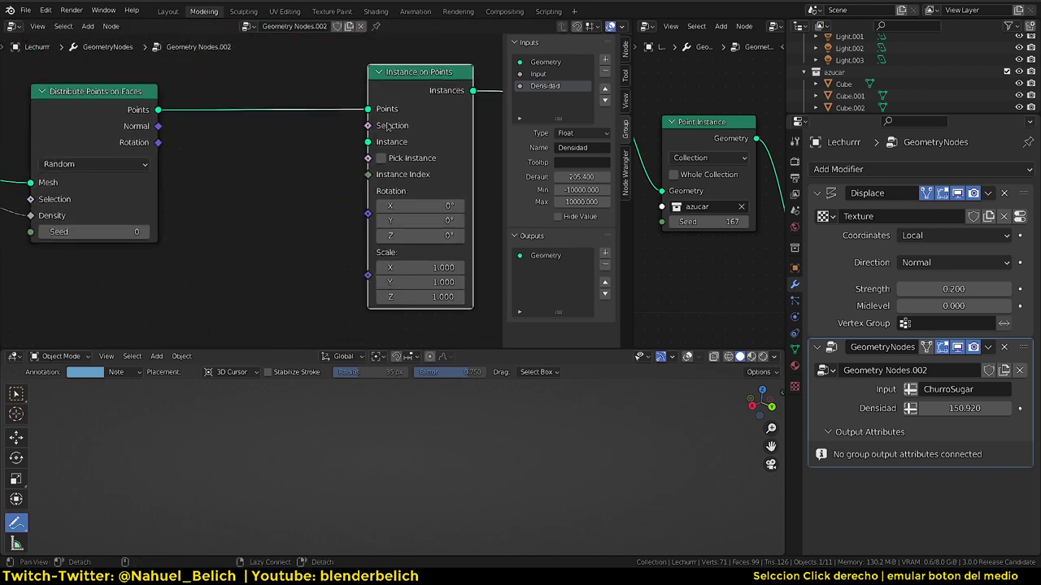
pyautogui.moveTo(370, 143); pyautogui.dragTo(384, 120)
pyautogui.moveTo(333, 155); pyautogui.dragTo(330, 159)
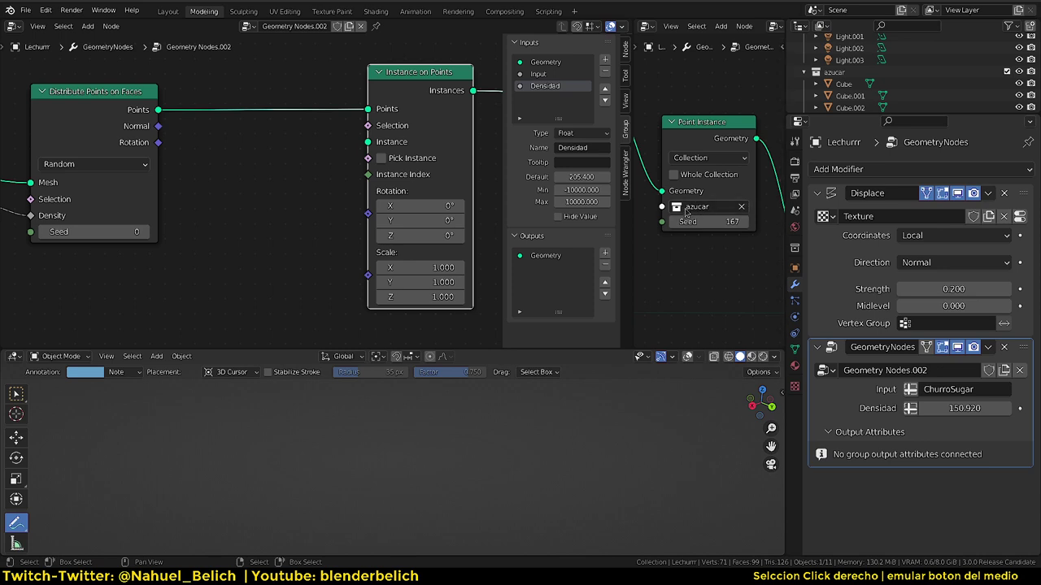
pyautogui.click(846, 84)
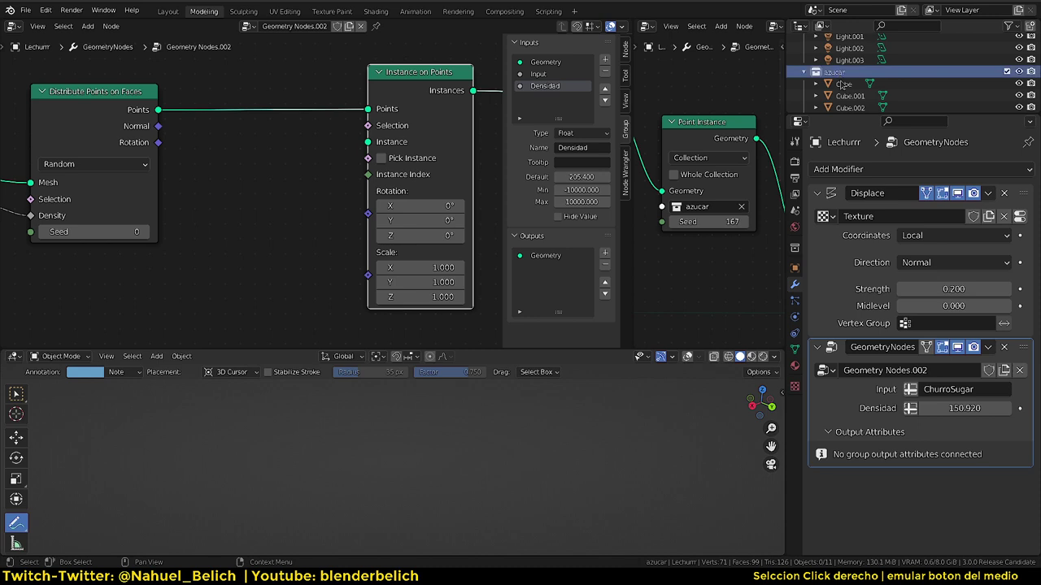
pyautogui.scroll(-2, 851, 83)
pyautogui.moveTo(851, 81); pyautogui.dragTo(849, 91)
pyautogui.click(850, 102)
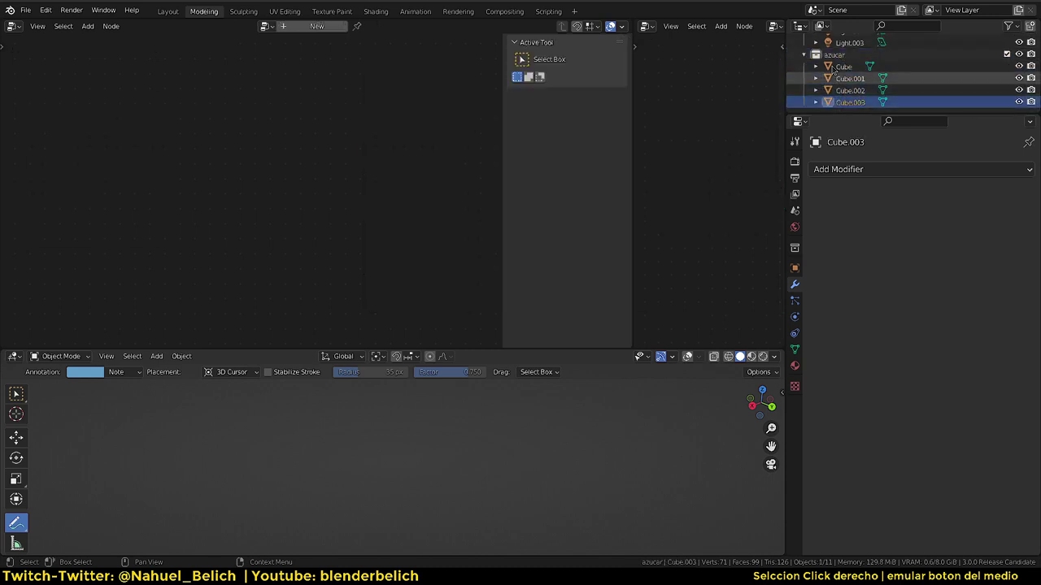
pyautogui.click(834, 55)
pyautogui.scroll(2, 848, 92)
pyautogui.scroll(2, 848, 89)
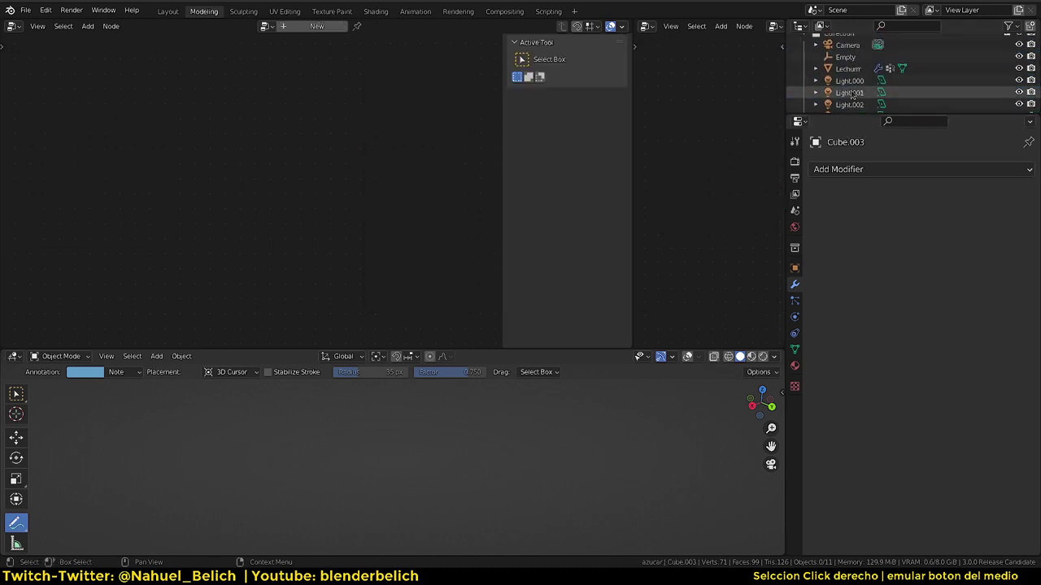
pyautogui.click(847, 70)
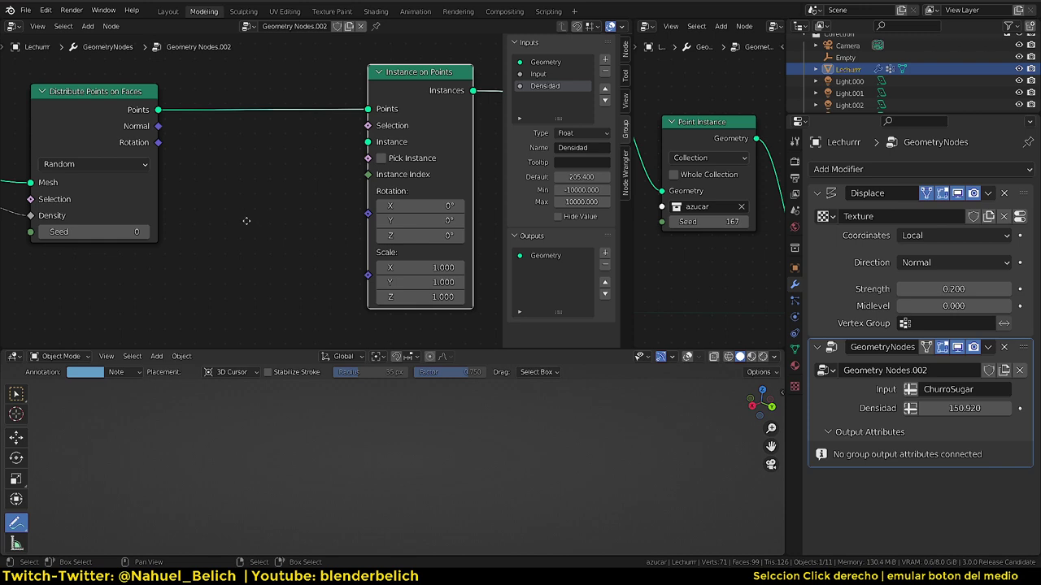
# - Add a Collection Info node set to Collection and link its Geometry to the Instance input
pyautogui.moveTo(246, 221); pyautogui.dragTo(250, 220, button='middle')
pyautogui.hotkey('shift', 'a')
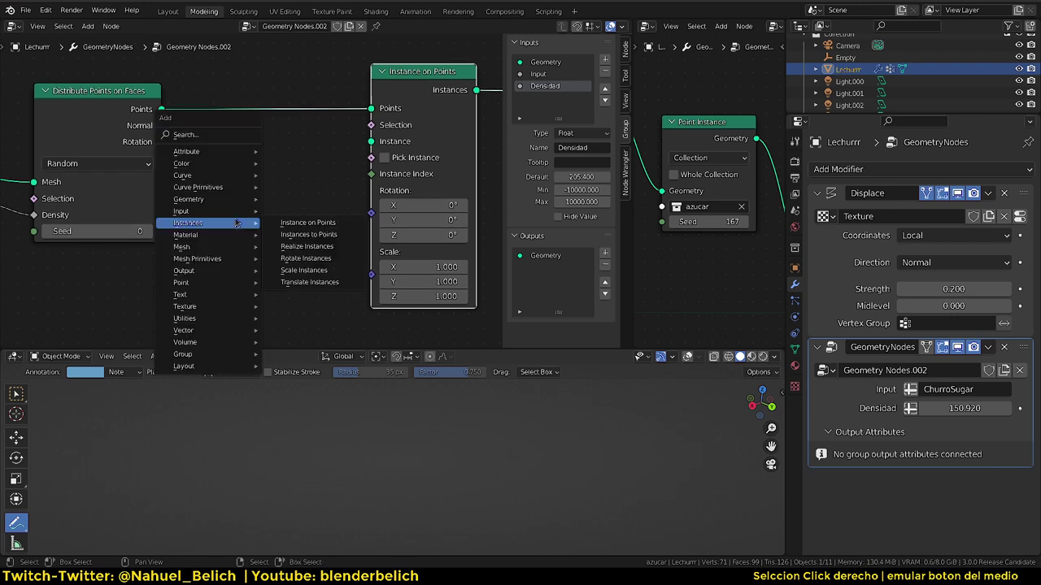
pyautogui.moveTo(207, 211)
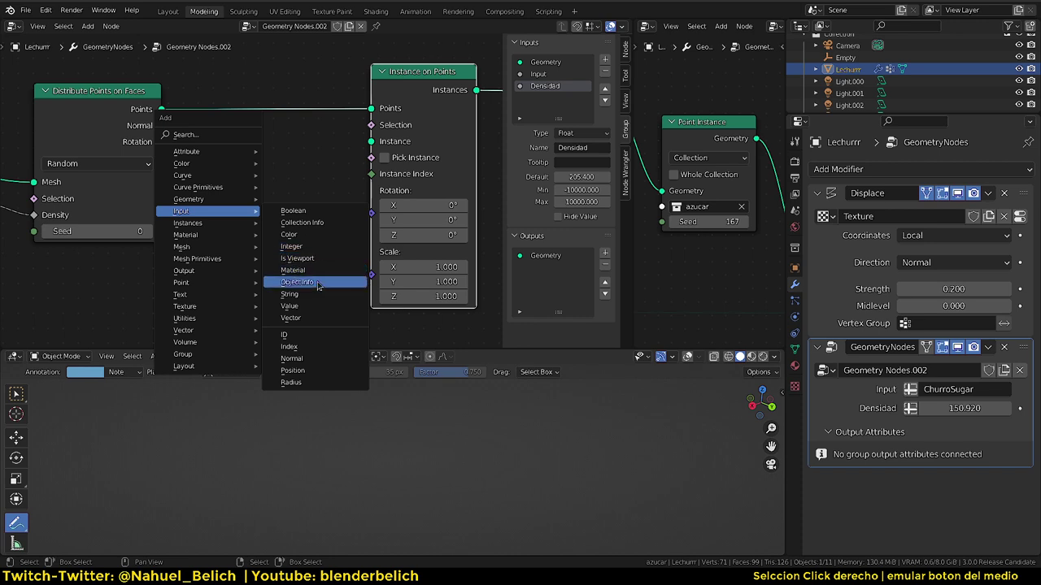
pyautogui.click(329, 223)
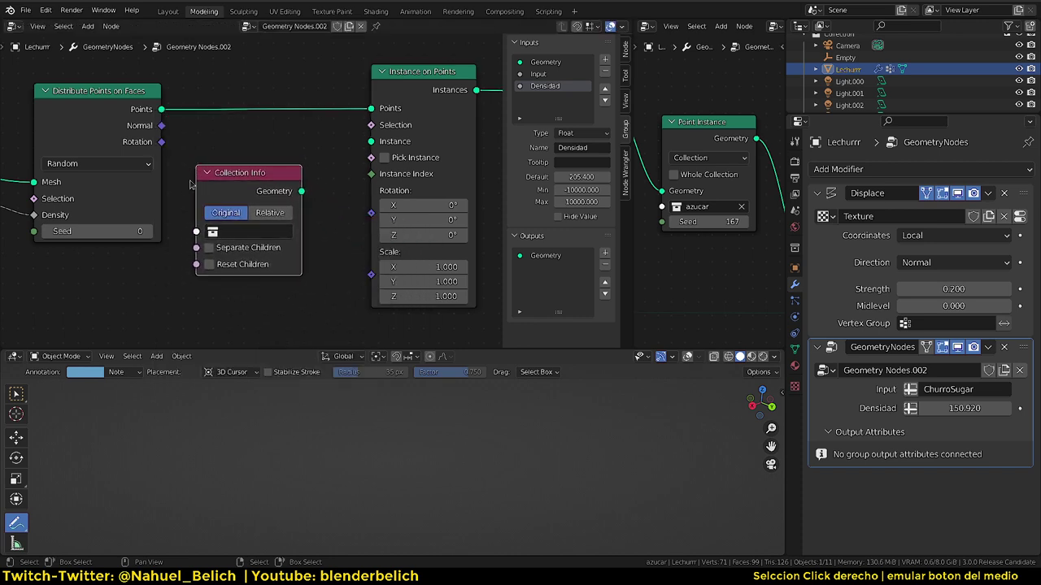
pyautogui.click(214, 233)
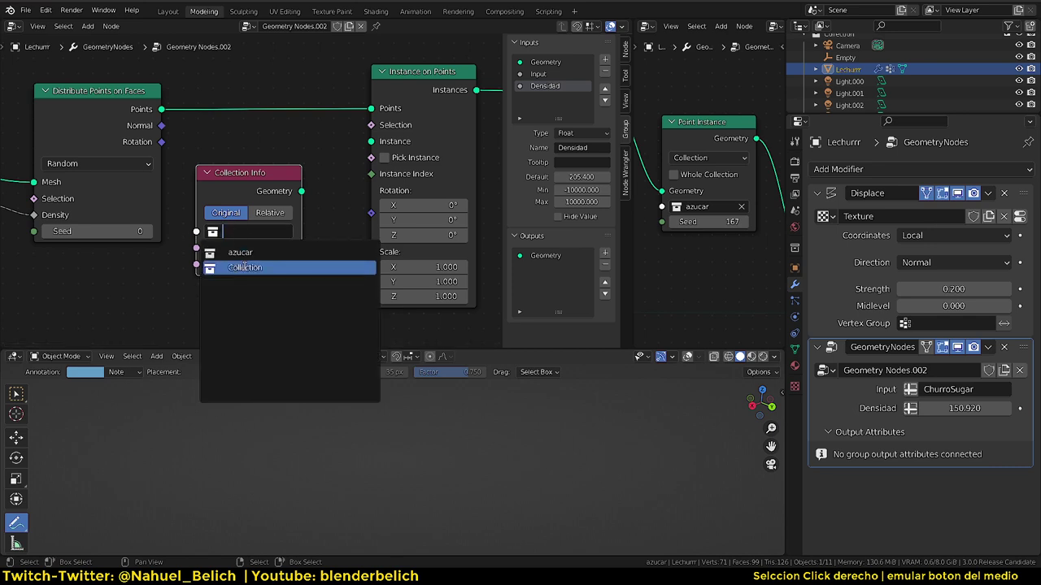
pyautogui.click(244, 267)
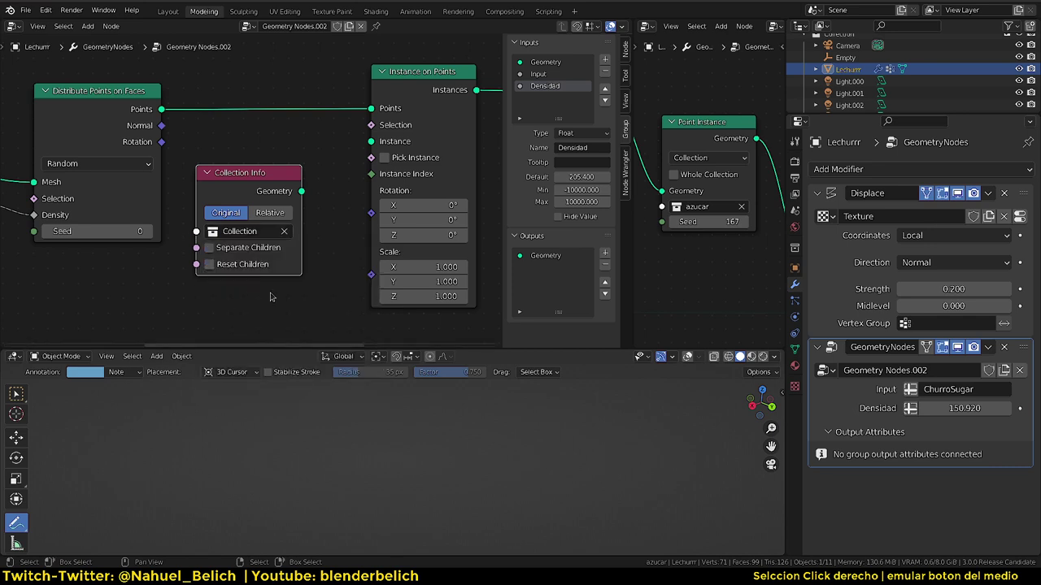
pyautogui.moveTo(304, 196)
pyautogui.mouseDown()
pyautogui.moveTo(315, 204)
pyautogui.moveTo(387, 148)
pyautogui.mouseUp()
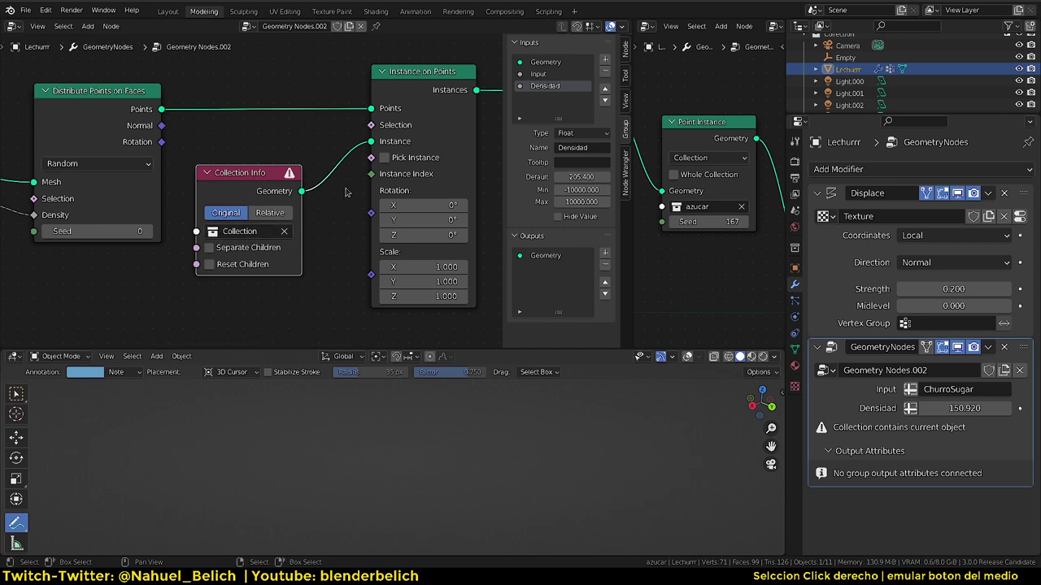
# - Switch Collection Info to the azucar collection and zoom in on the sugar instances
pyautogui.scroll(2, 839, 72)
pyautogui.scroll(-1, 839, 71)
pyautogui.scroll(-1, 839, 72)
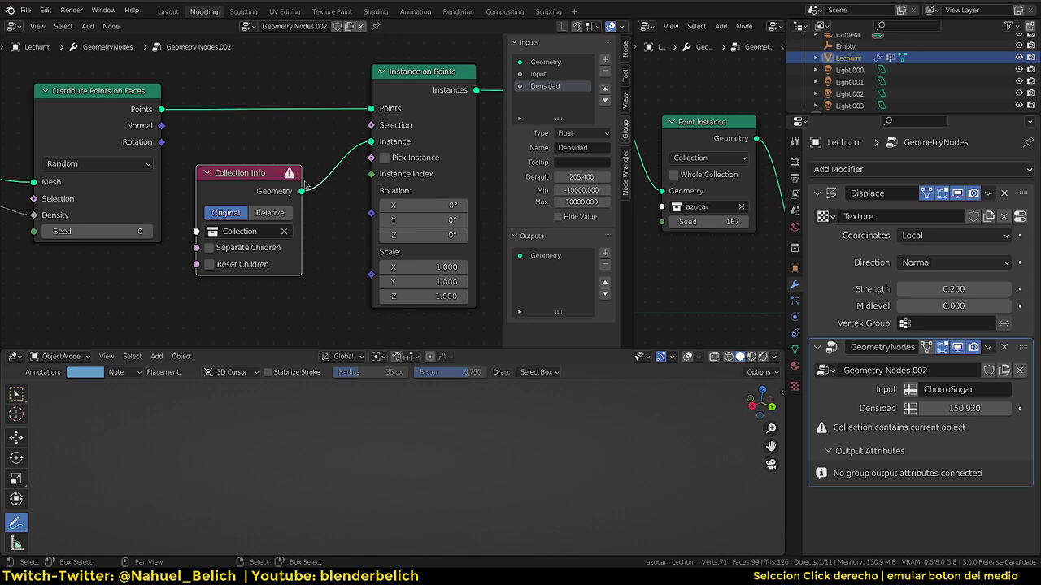
pyautogui.moveTo(289, 173)
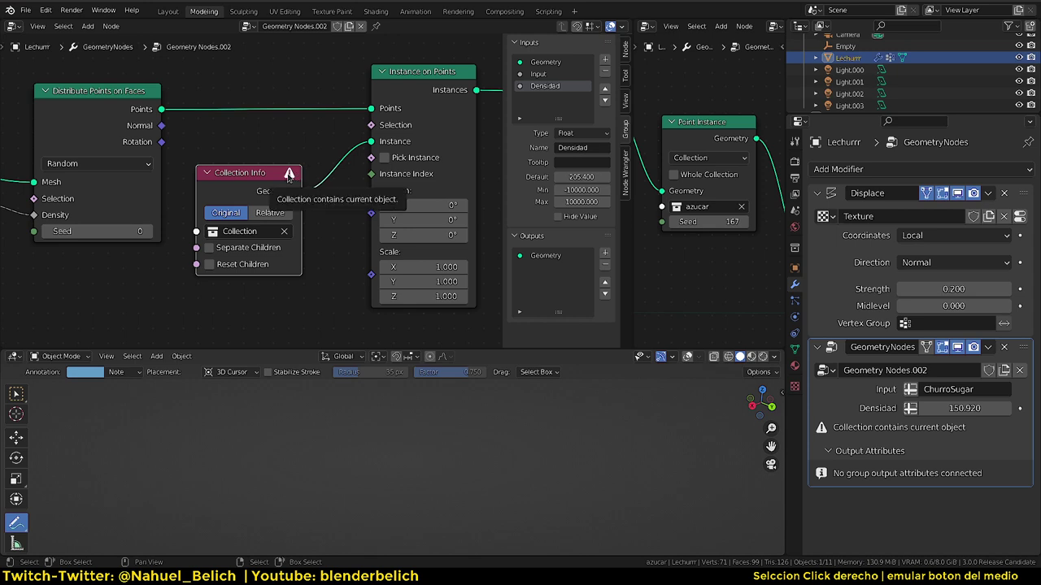
pyautogui.click(262, 232)
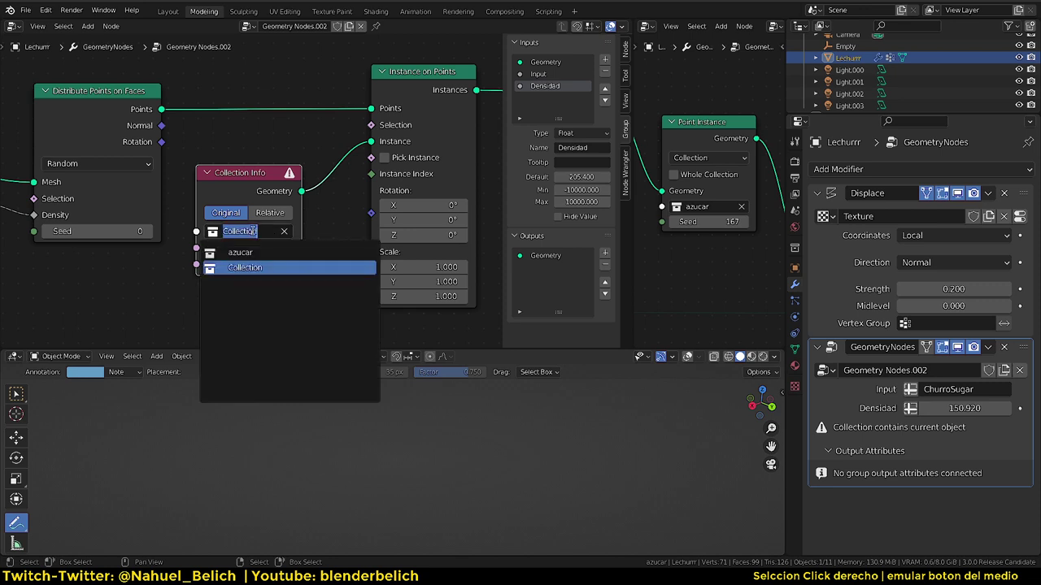
pyautogui.click(248, 253)
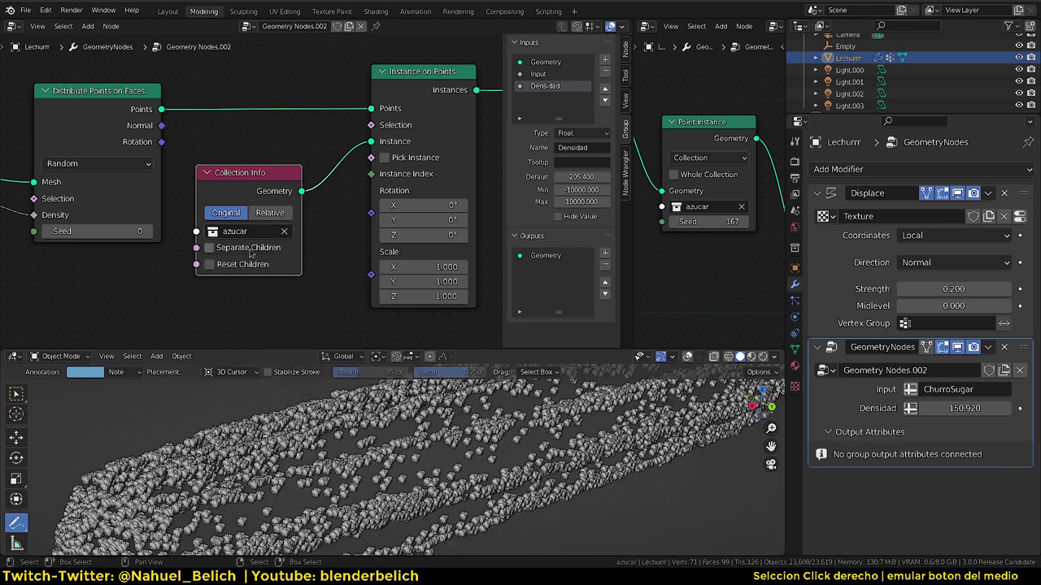
pyautogui.scroll(2, 368, 441)
pyautogui.scroll(2, 390, 437)
pyautogui.scroll(2, 423, 432)
pyautogui.scroll(2, 466, 426)
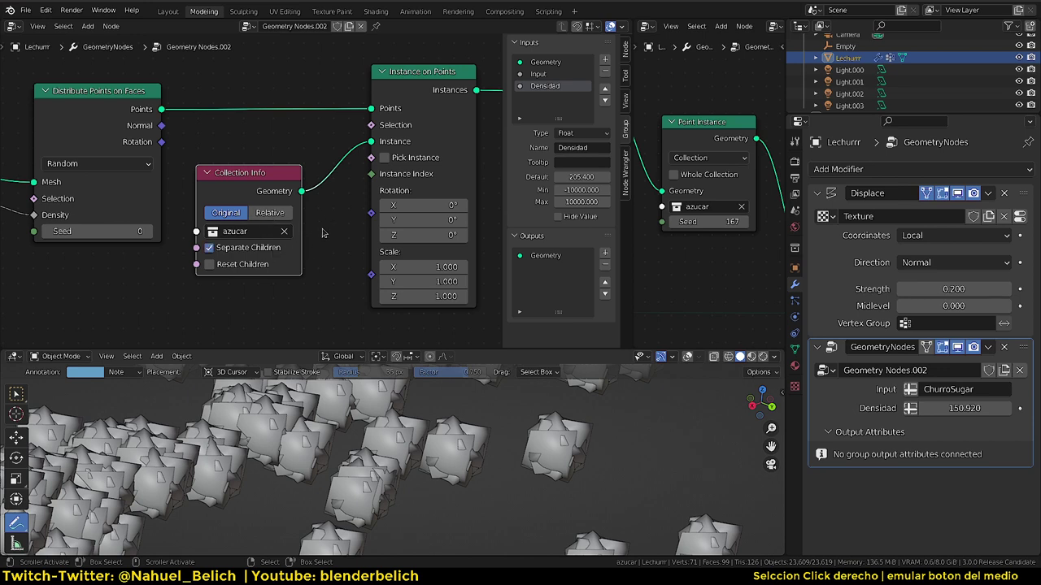
# - Enable Pick Instance and zoom out to view the varied crystals across the churro
pyautogui.click(382, 159)
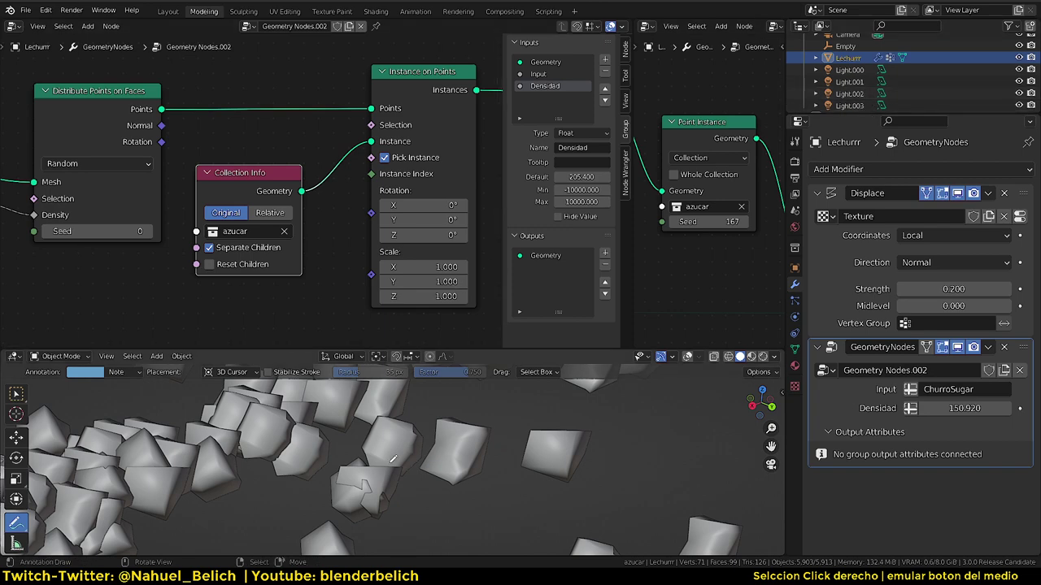
pyautogui.scroll(-3, 436, 431)
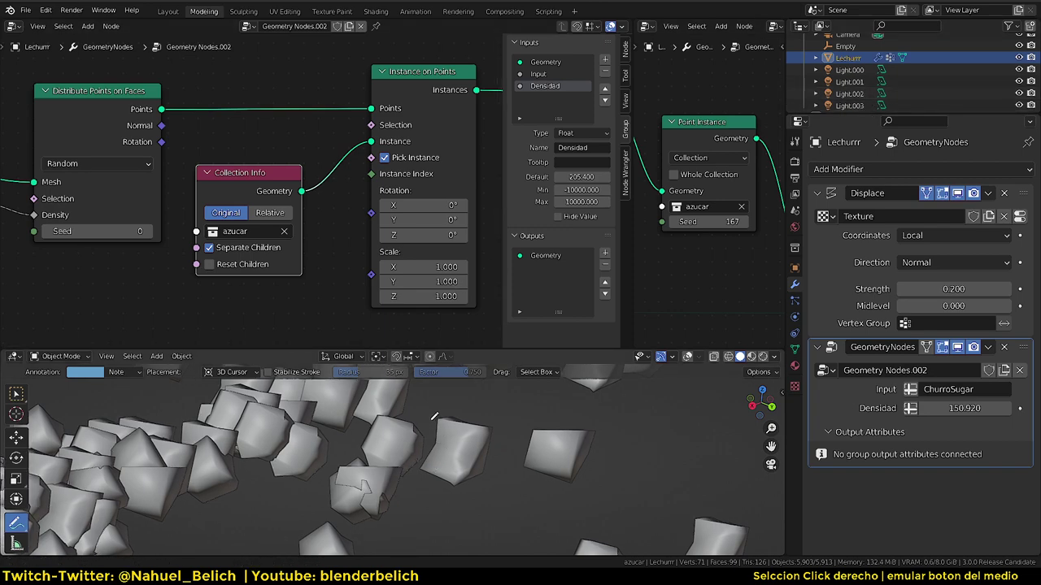
pyautogui.scroll(-3, 436, 431)
pyautogui.scroll(-3, 436, 431)
pyautogui.scroll(5, 436, 440)
pyautogui.scroll(2, 435, 440)
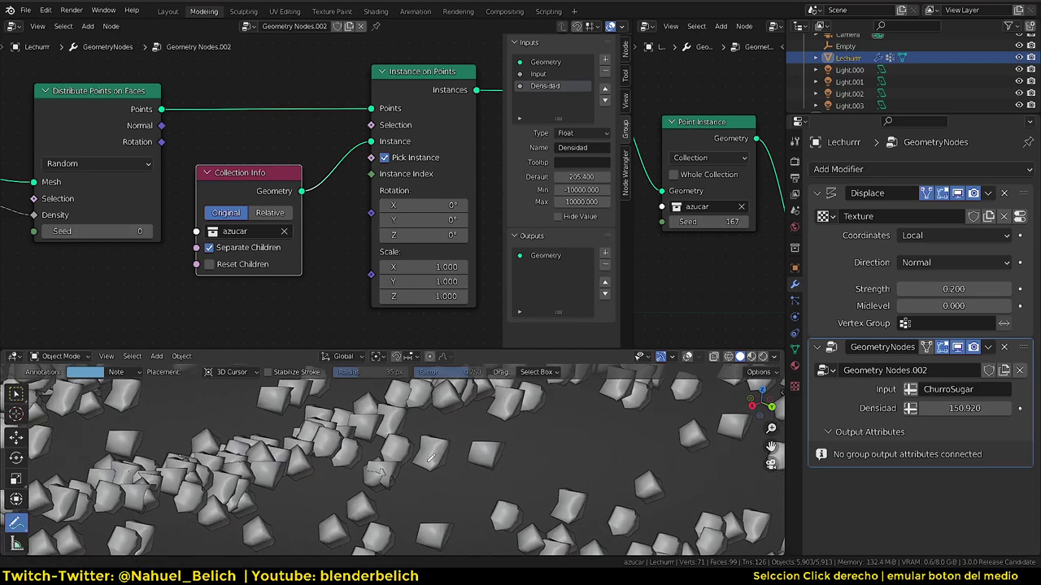
pyautogui.scroll(3, 414, 439)
pyautogui.scroll(2, 414, 439)
pyautogui.scroll(1, 423, 431)
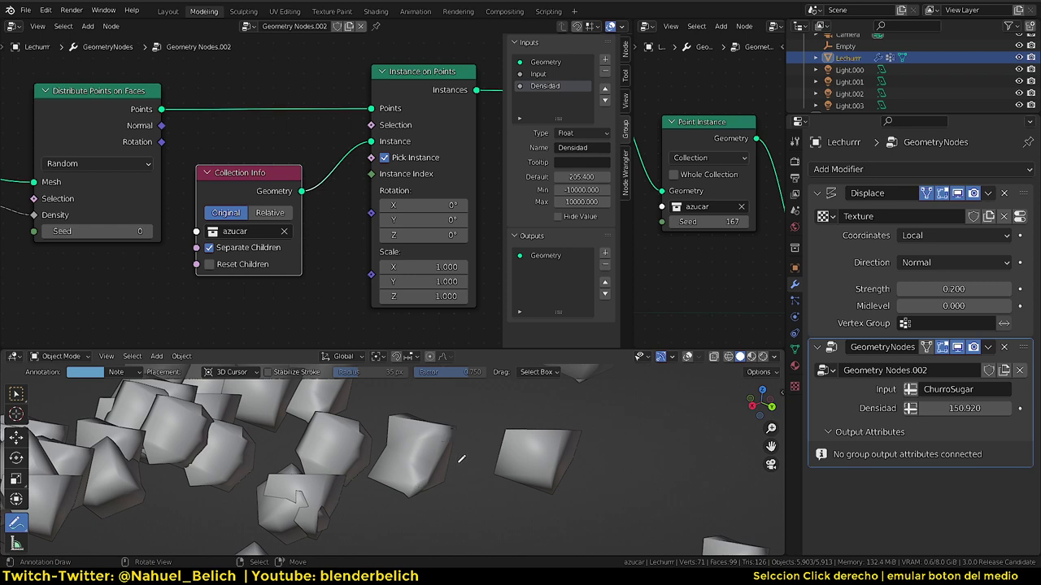
pyautogui.keyDown('ctrl'); pyautogui.moveTo(456, 422); pyautogui.dragTo(468, 467, button='middle'); pyautogui.keyUp('ctrl')
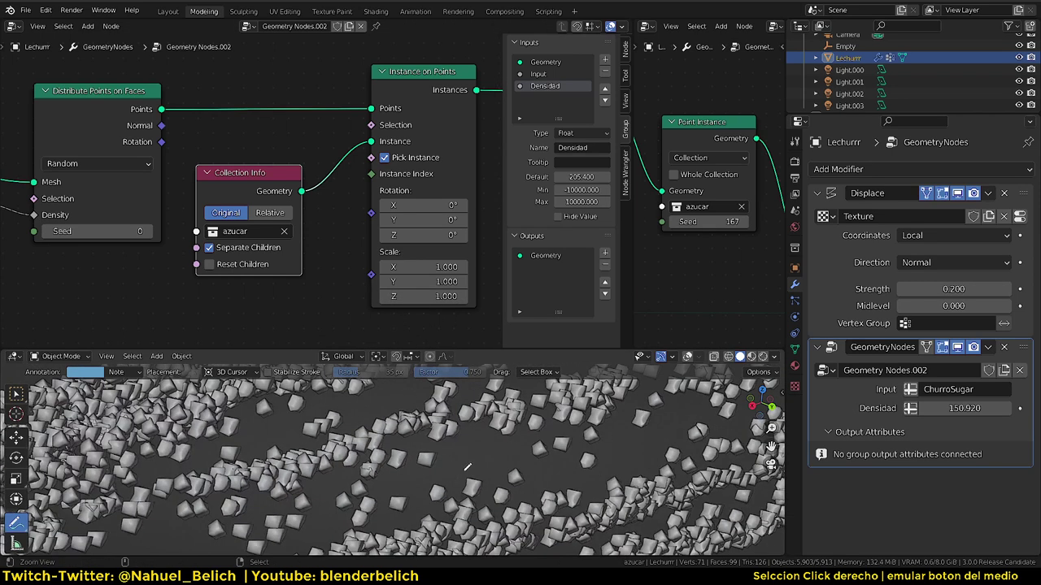
pyautogui.scroll(-10, 389, 446)
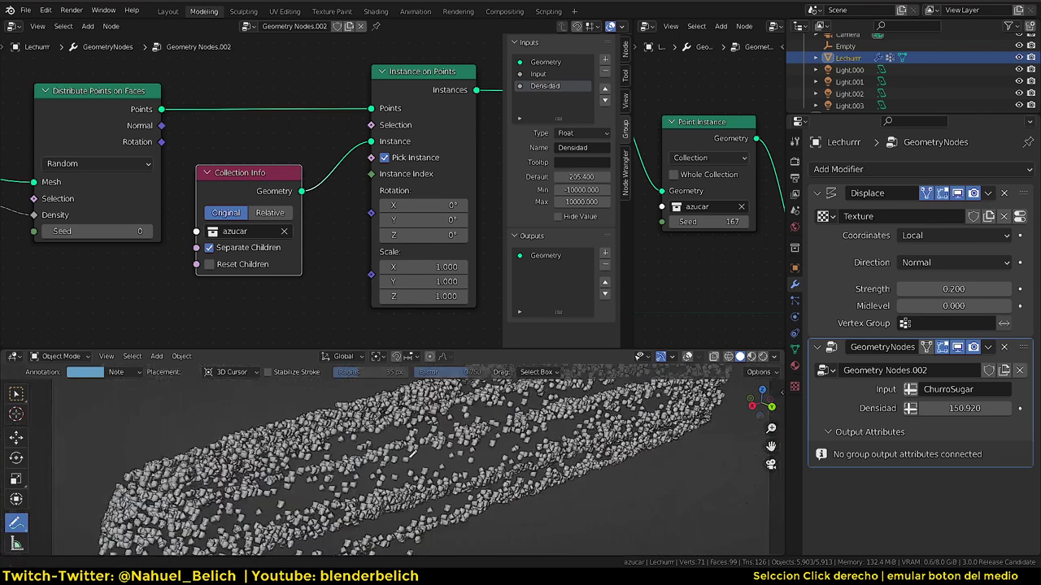
pyautogui.moveTo(389, 446); pyautogui.dragTo(423, 423, button='middle')
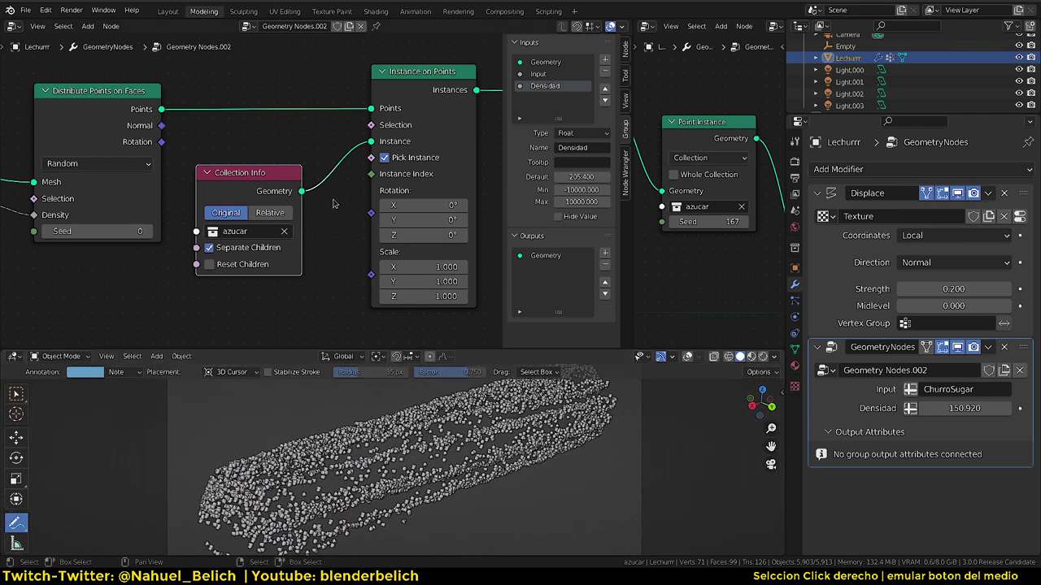
# - Pan both node editors to show Distribute Points, Instance on Points and Attribute Randomize
pyautogui.moveTo(242, 178); pyautogui.dragTo(320, 189, button='middle')
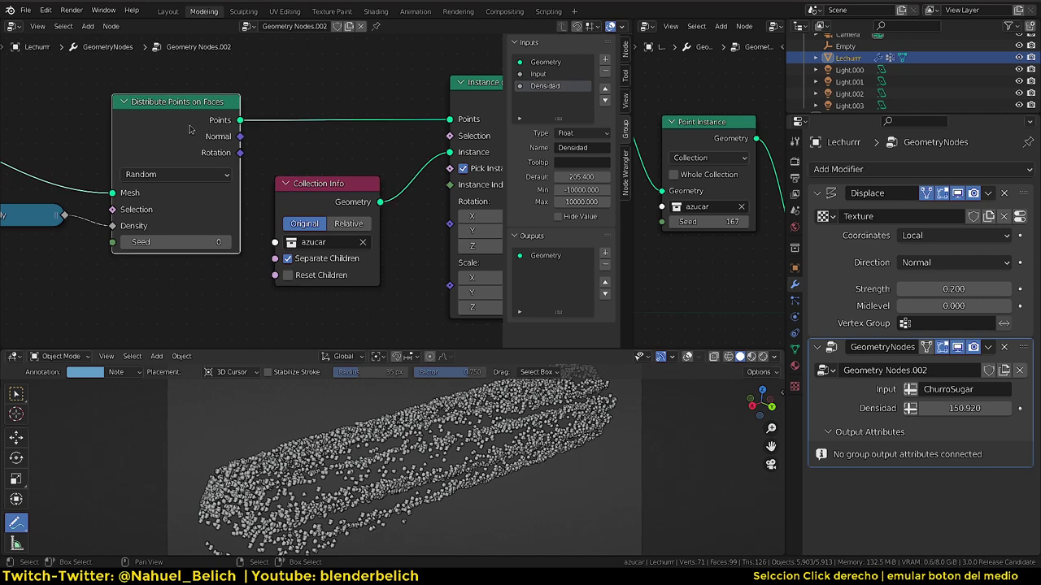
pyautogui.moveTo(189, 129); pyautogui.dragTo(96, 135, button='middle')
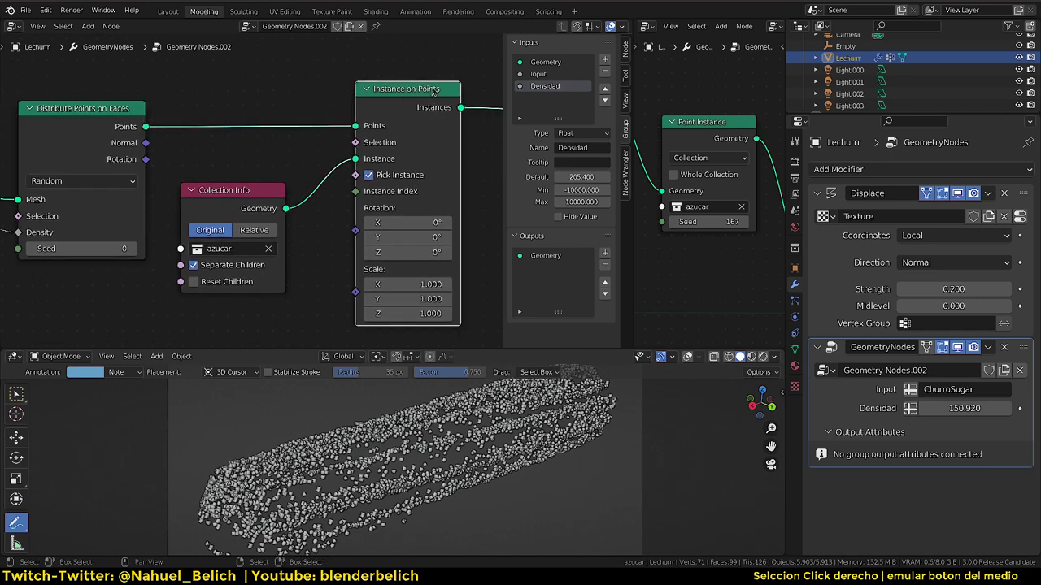
pyautogui.moveTo(674, 159); pyautogui.dragTo(814, 161, button='middle')
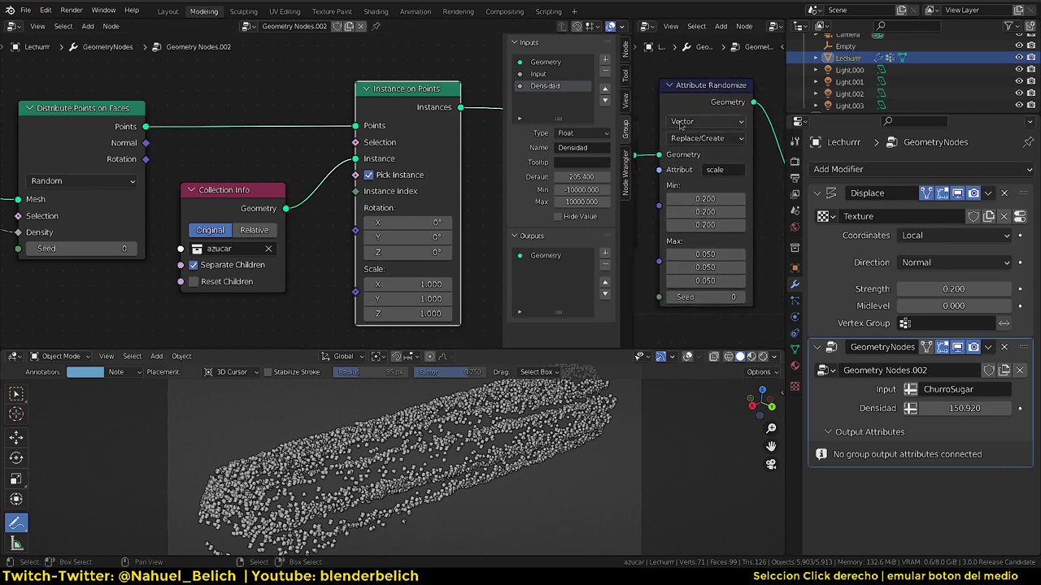
# - Raise the Collection Info node and zoom the node view in on the instancing nodes
pyautogui.moveTo(228, 205); pyautogui.dragTo(230, 156)
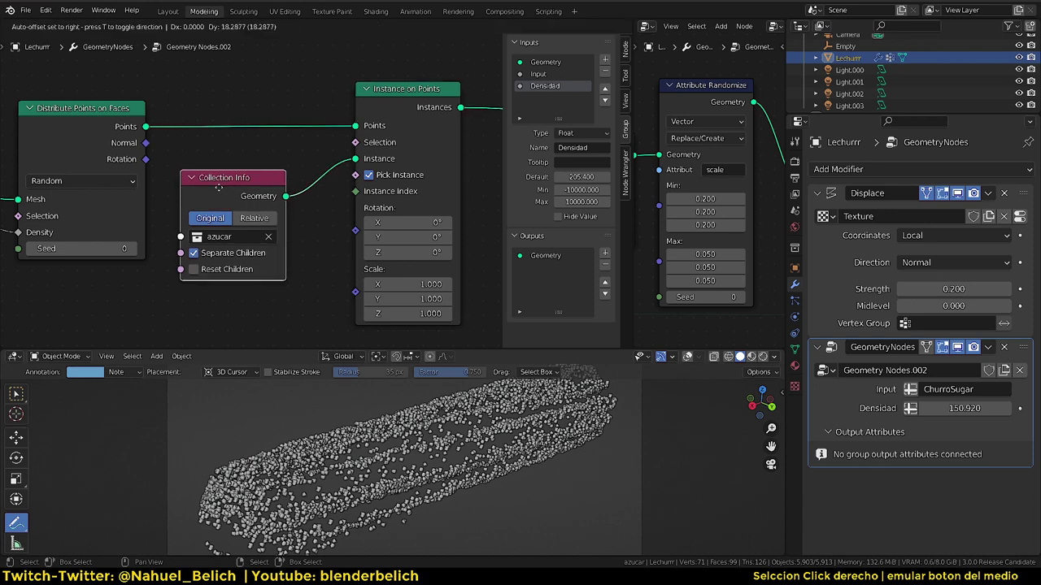
pyautogui.keyDown('alt'); pyautogui.moveTo(315, 261); pyautogui.dragTo(267, 193); pyautogui.keyUp('alt')
pyautogui.scroll(1, 280, 186)
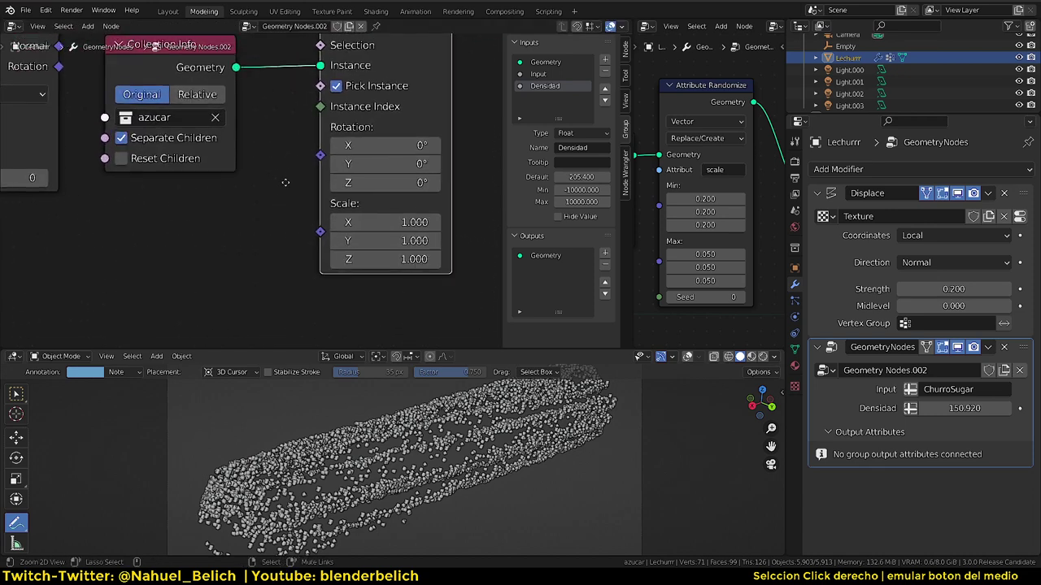
pyautogui.scroll(1, 300, 197)
pyautogui.scroll(3, 352, 399)
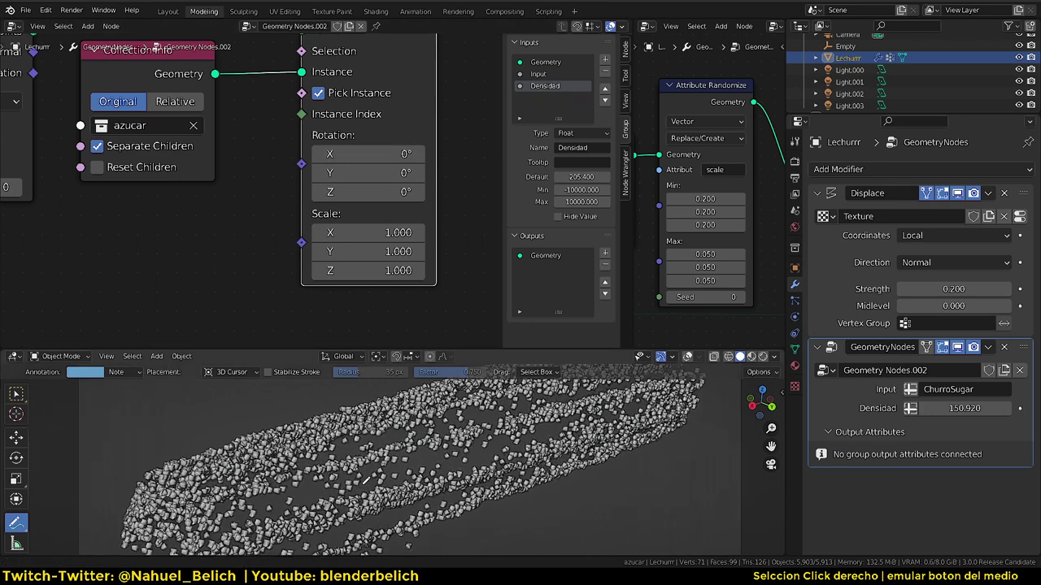
pyautogui.scroll(3, 353, 400)
pyautogui.scroll(2, 353, 399)
# - Reset instance Rotation to 0 and set Scale to 1.030 on X, Y and Z
pyautogui.moveTo(366, 153)
pyautogui.mouseDown()
pyautogui.moveTo(461, 150)
pyautogui.moveTo(407, 154)
pyautogui.moveTo(410, 175)
pyautogui.mouseUp()
pyautogui.write('0')
pyautogui.press('Return')
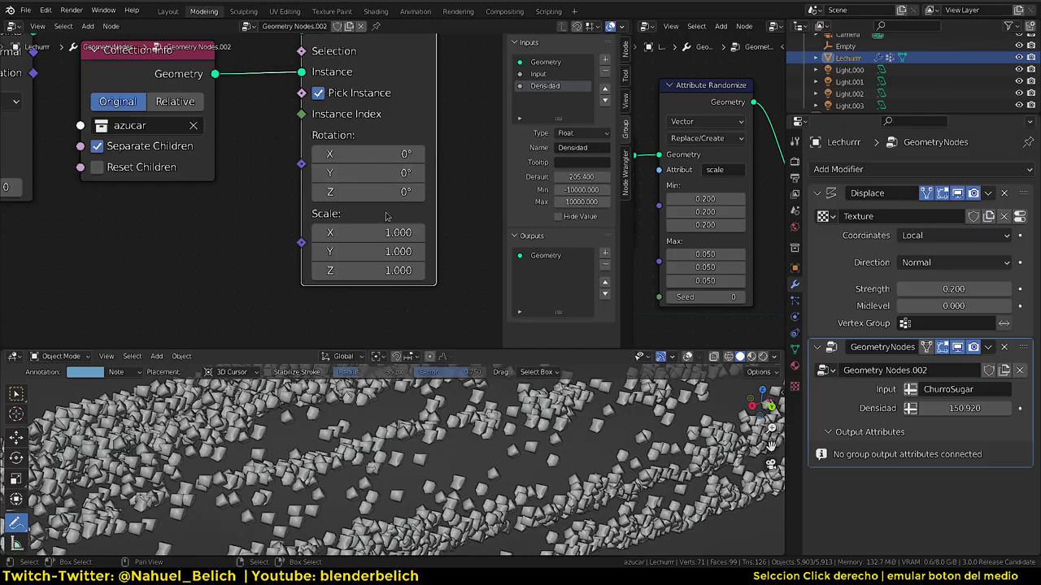
pyautogui.moveTo(399, 232)
pyautogui.mouseDown()
pyautogui.moveTo(397, 270)
pyautogui.moveTo(439, 244)
pyautogui.moveTo(396, 248)
pyautogui.mouseUp()
pyautogui.write('2.5')
pyautogui.press('Return')
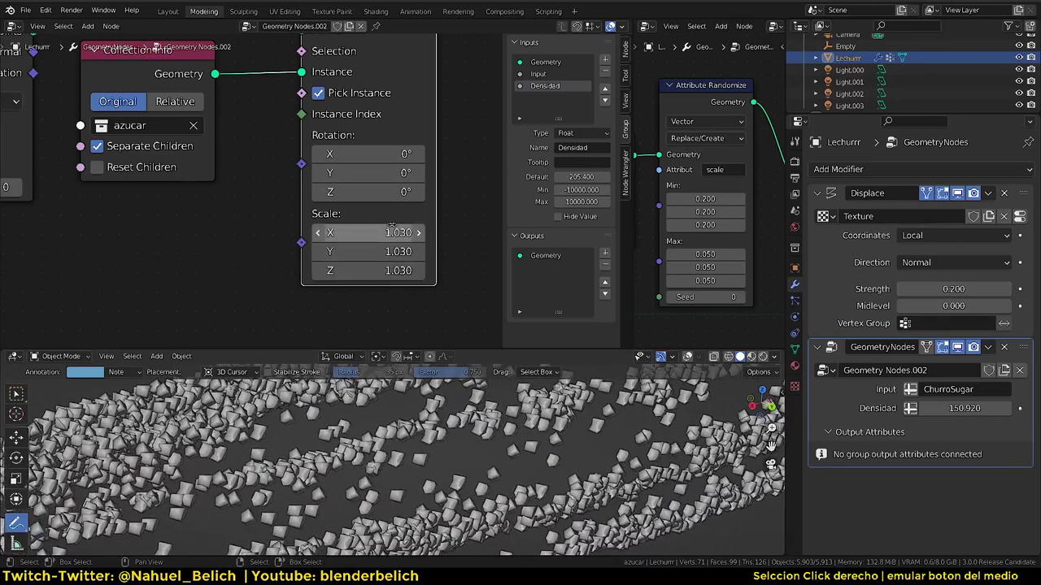
pyautogui.moveTo(259, 253)
pyautogui.mouseDown(button='middle')
pyautogui.moveTo(410, 174)
pyautogui.moveTo(232, 236)
pyautogui.mouseUp(button='middle')
pyautogui.hotkey('shift', 'a')
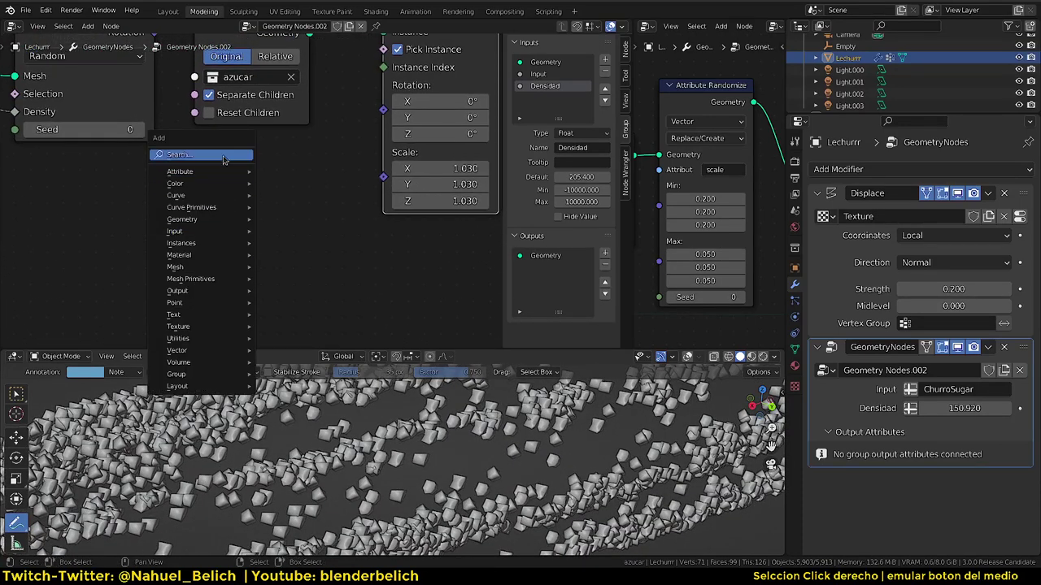
pyautogui.moveTo(179, 339)
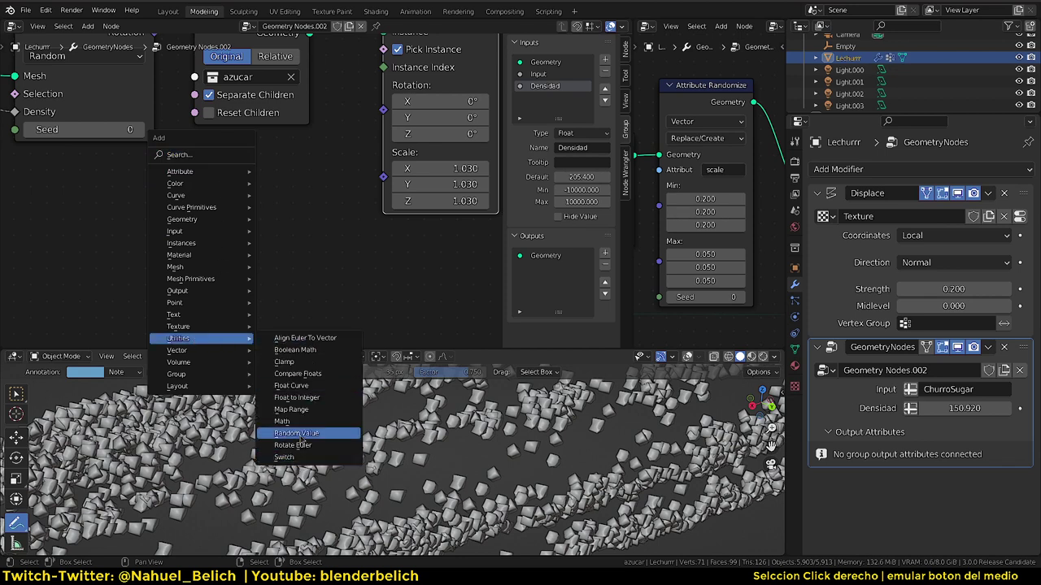
# - Search 'rand' and place a Random Value node in the tree
pyautogui.press('Escape')
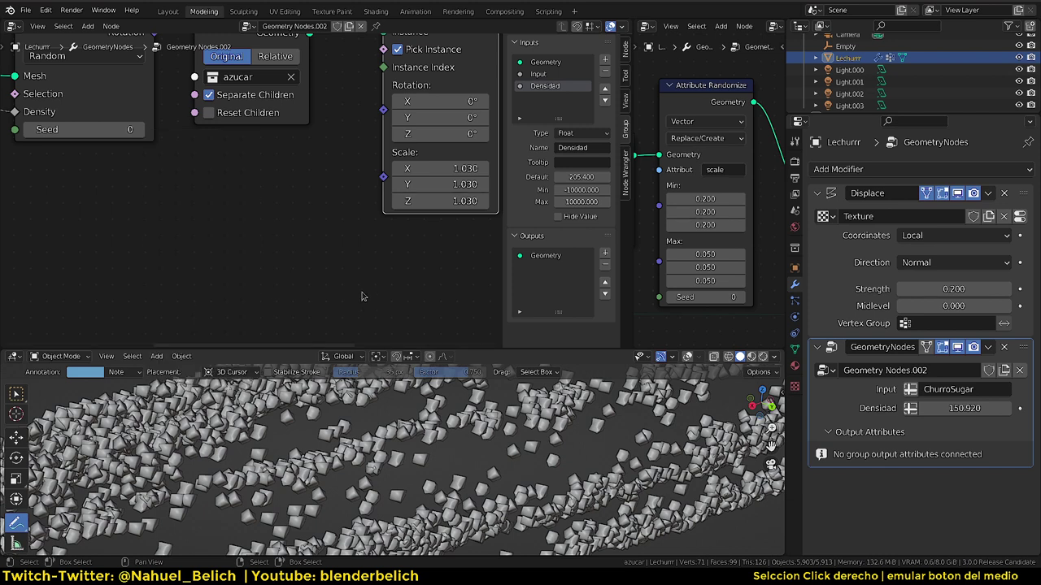
pyautogui.hotkey('shift', 'a')
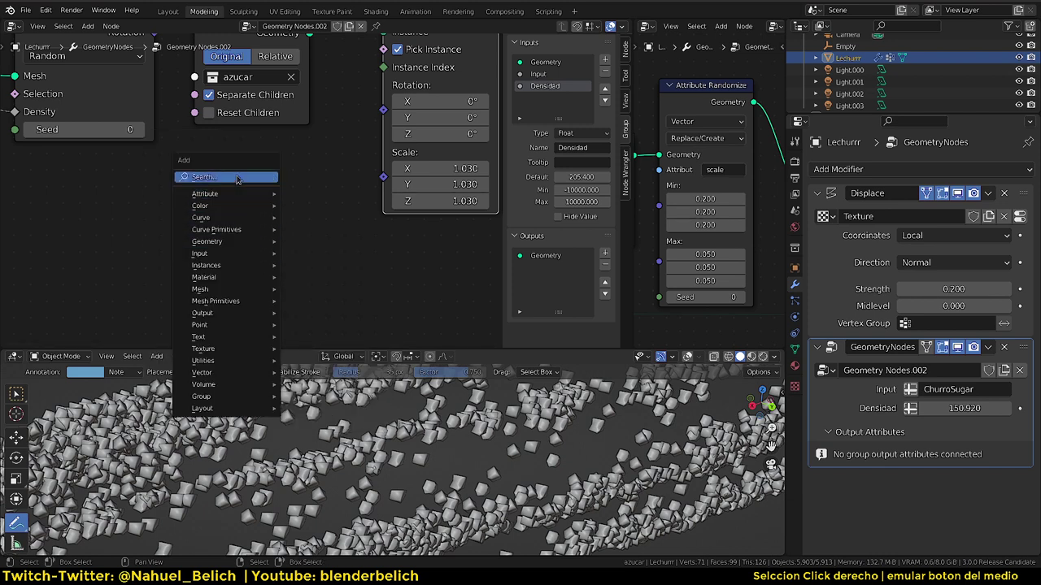
pyautogui.click(234, 175)
pyautogui.write('rand')
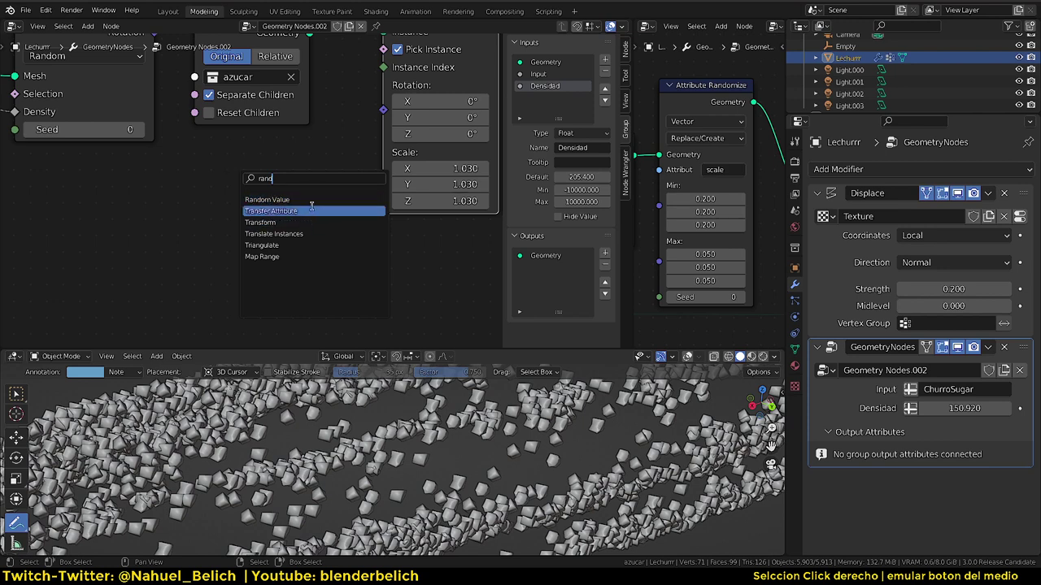
pyautogui.click(312, 200)
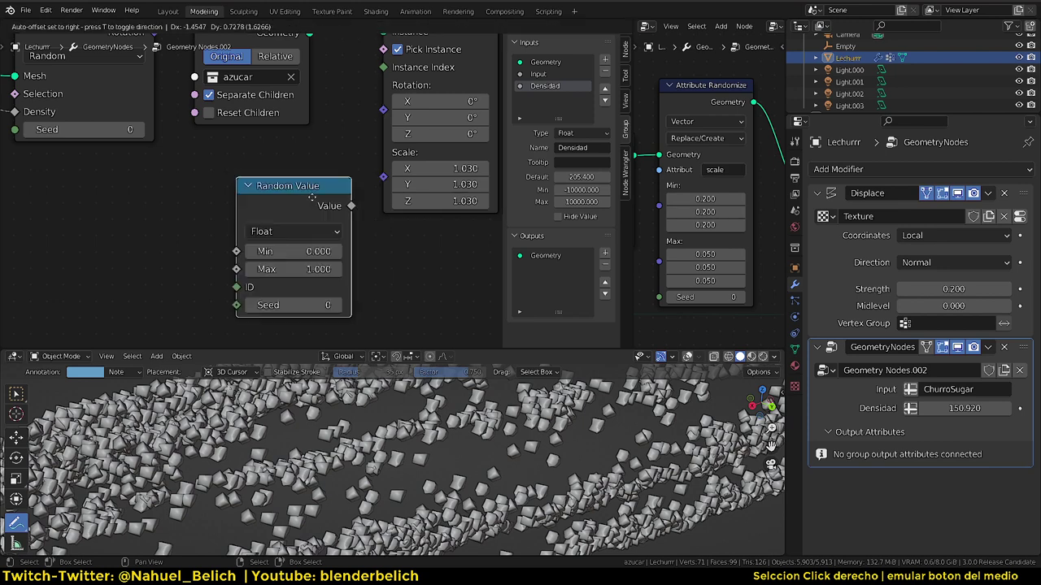
pyautogui.click(270, 182)
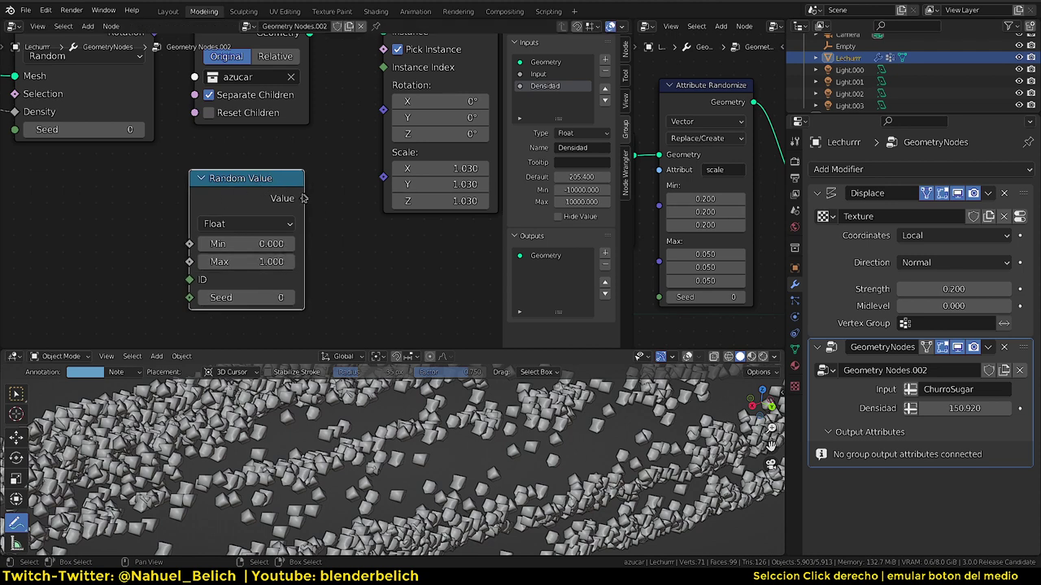
# - Try Random Value data types Vector and Boolean before returning to Float
pyautogui.click(290, 225)
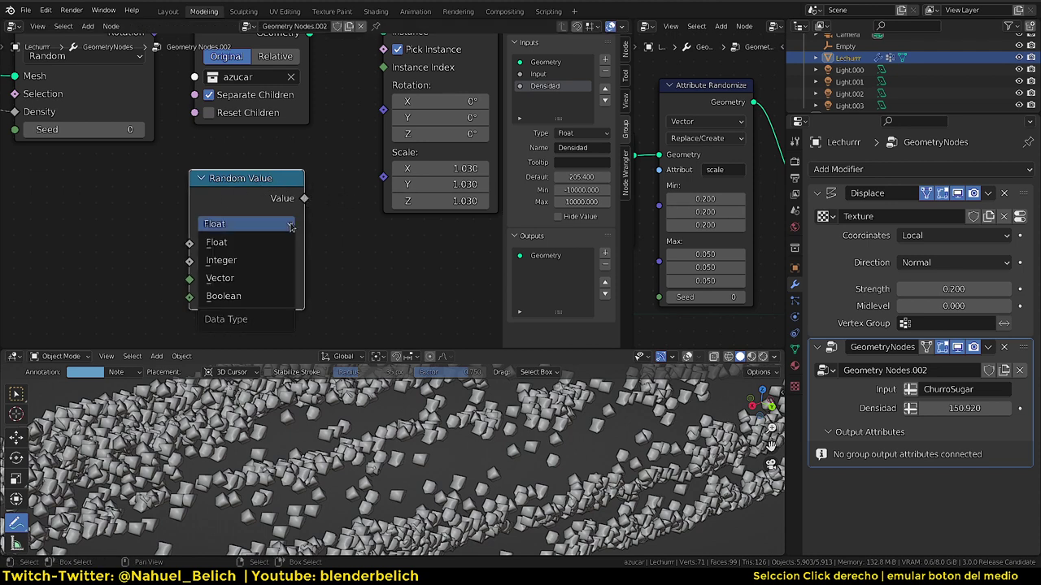
pyautogui.click(284, 245)
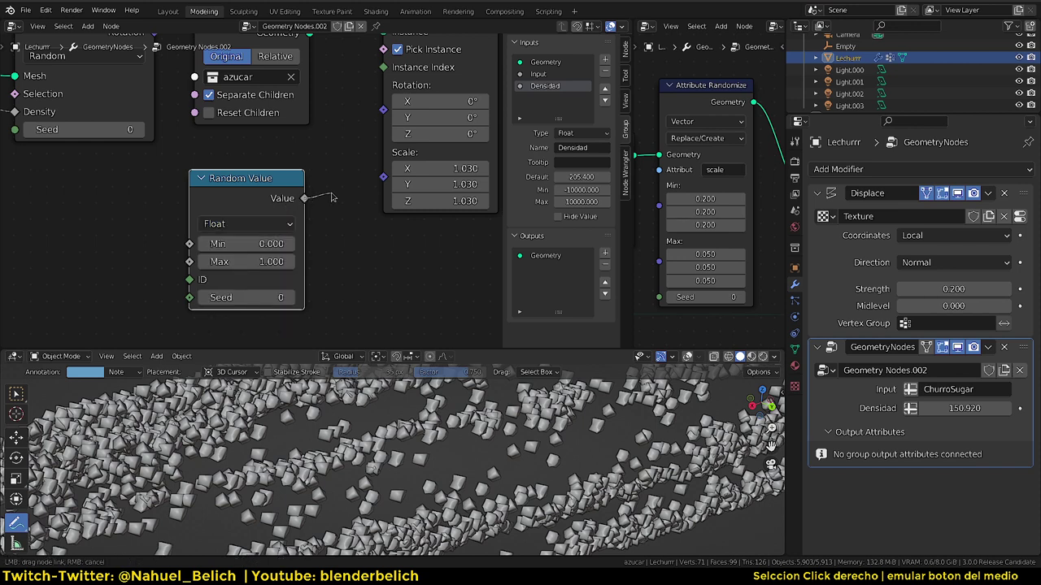
pyautogui.click(288, 224)
pyautogui.click(287, 224)
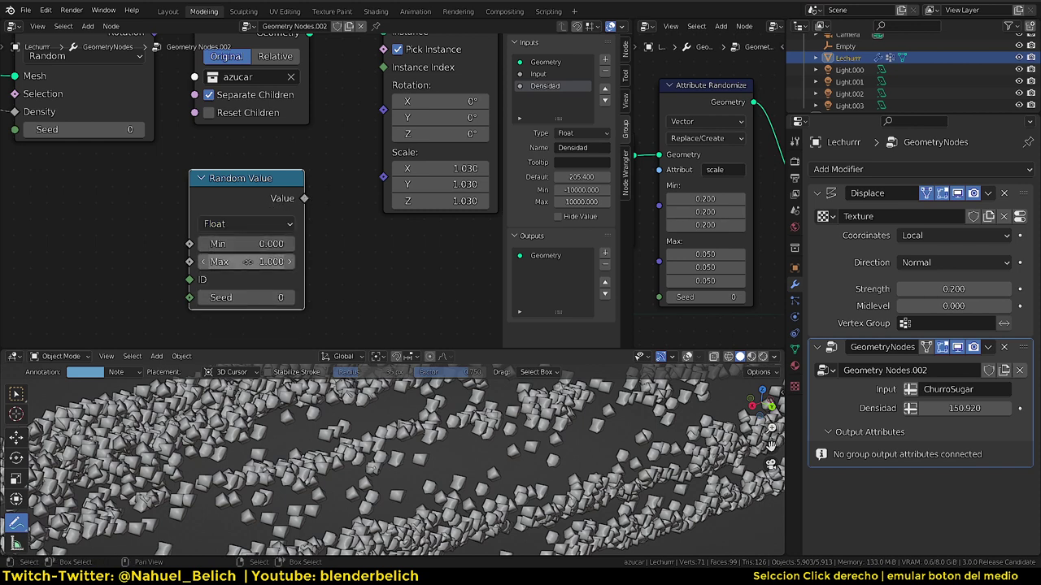
pyautogui.click(282, 225)
pyautogui.click(248, 277)
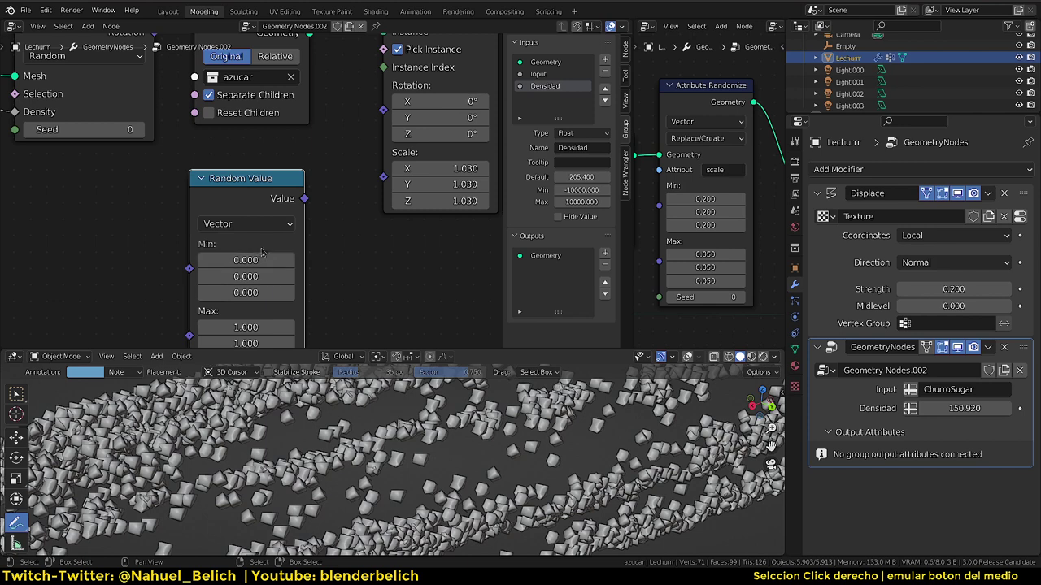
pyautogui.moveTo(251, 277); pyautogui.dragTo(252, 231, button='middle')
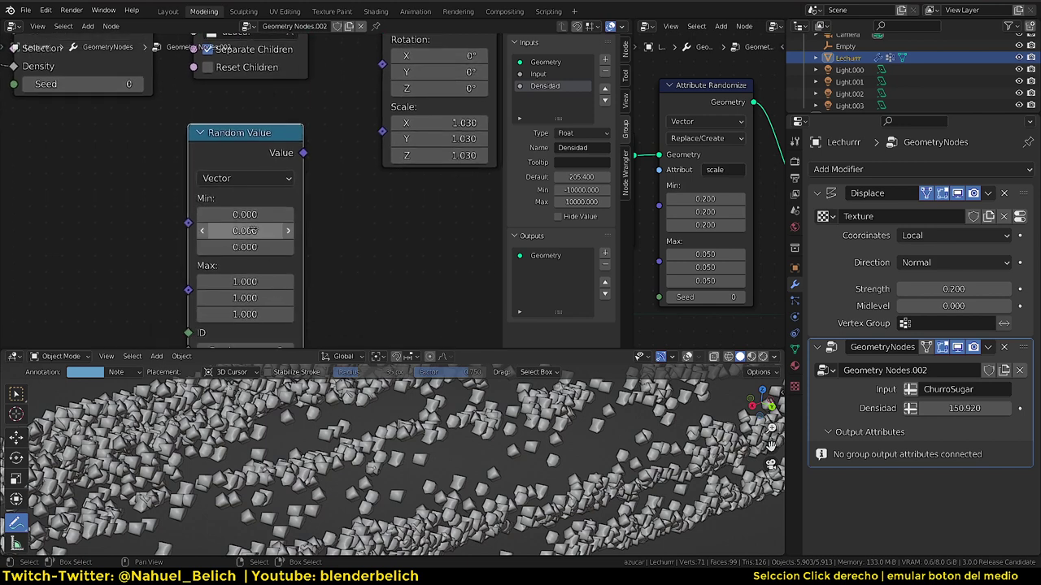
pyautogui.click(253, 180)
pyautogui.click(236, 250)
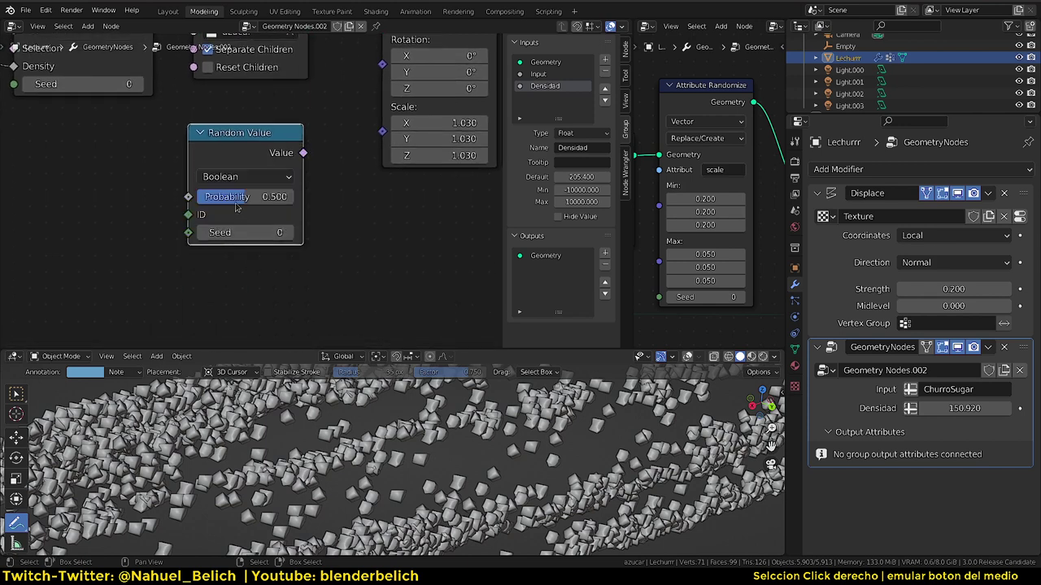
pyautogui.click(256, 177)
pyautogui.click(275, 178)
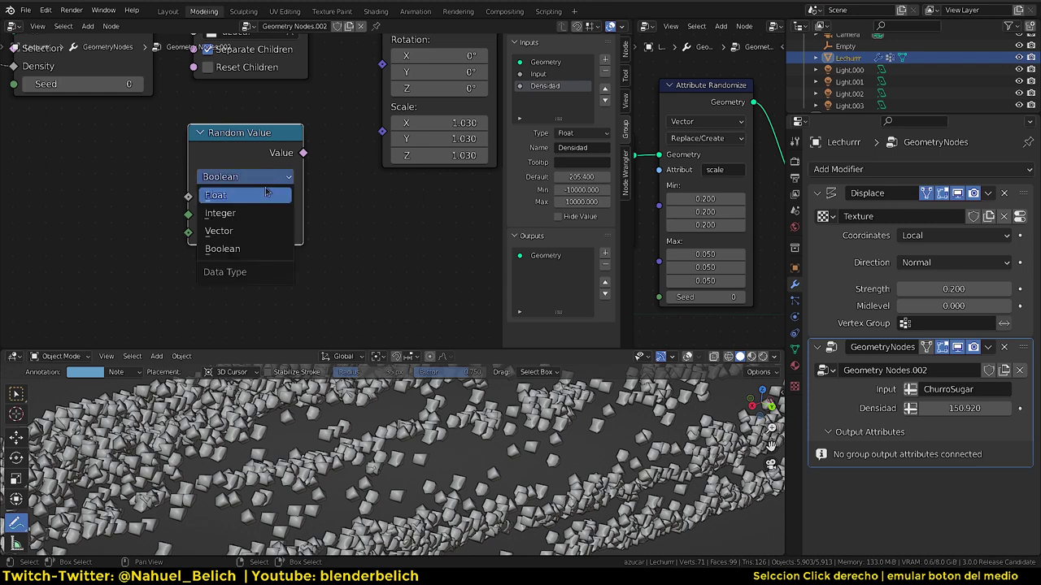
pyautogui.click(264, 192)
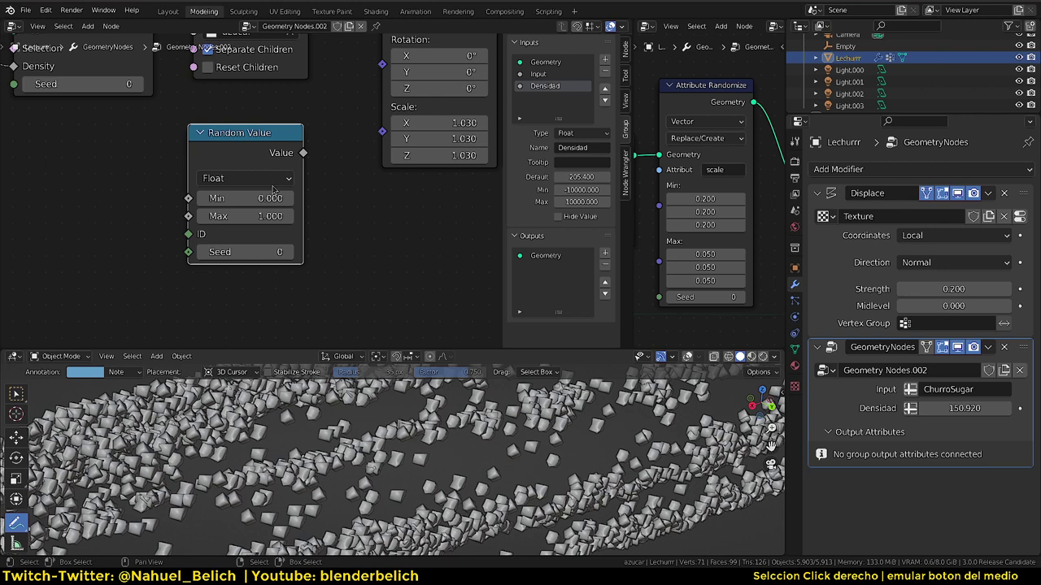
# - Switch Random Value to Vector and set all three Min values to 0.500
pyautogui.scroll(3, 389, 431)
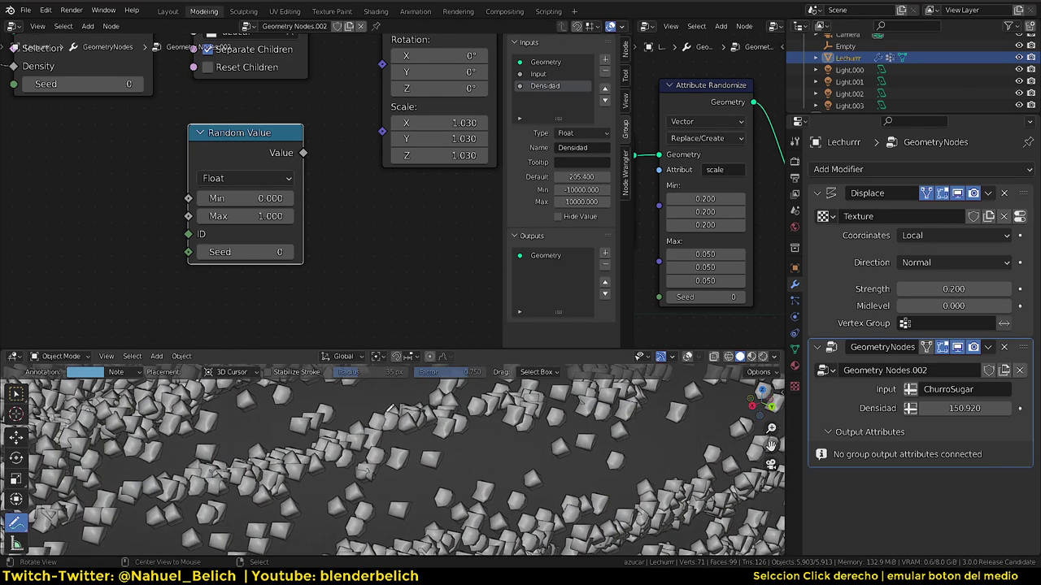
pyautogui.moveTo(368, 145); pyautogui.dragTo(361, 192, button='middle')
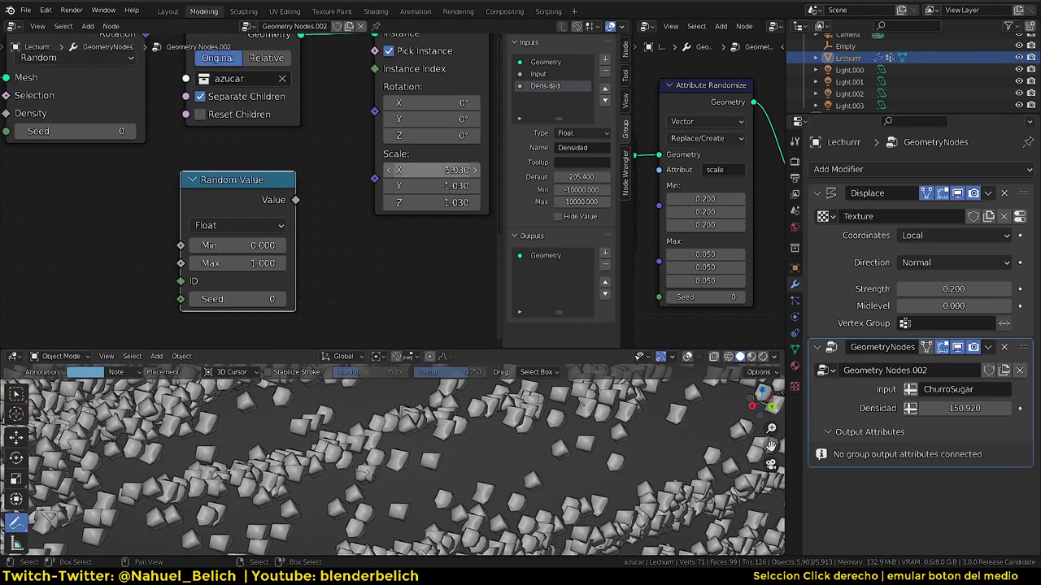
pyautogui.click(273, 225)
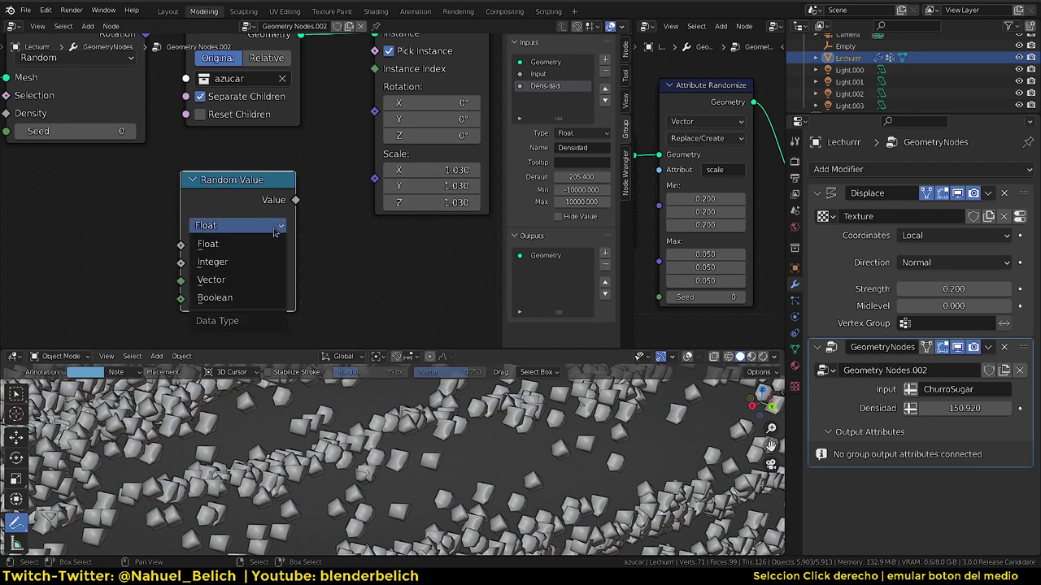
pyautogui.click(260, 279)
pyautogui.moveTo(253, 303); pyautogui.dragTo(256, 277, button='middle')
pyautogui.scroll(-1, 255, 275)
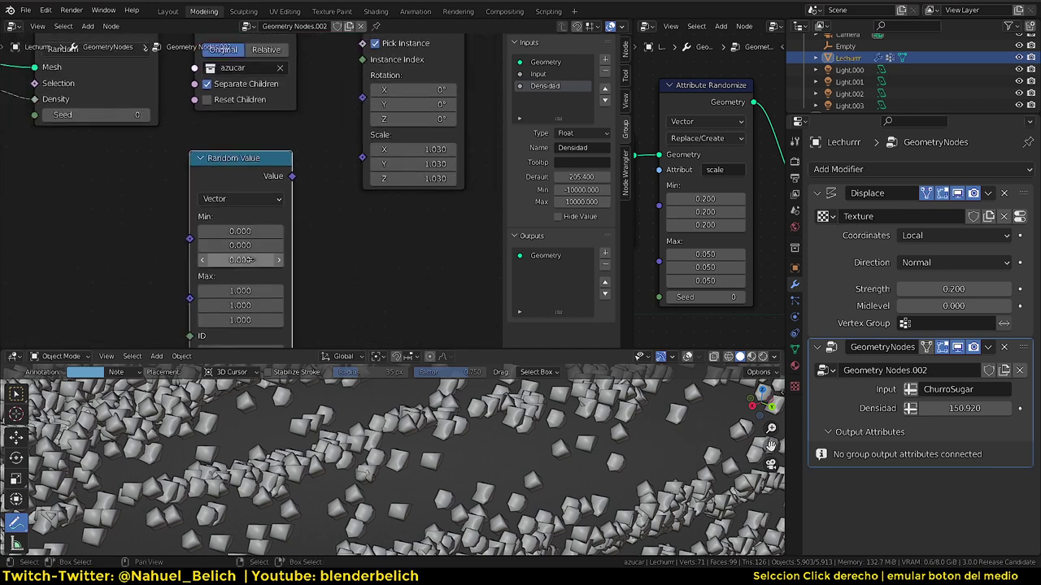
pyautogui.moveTo(248, 261); pyautogui.dragTo(247, 232)
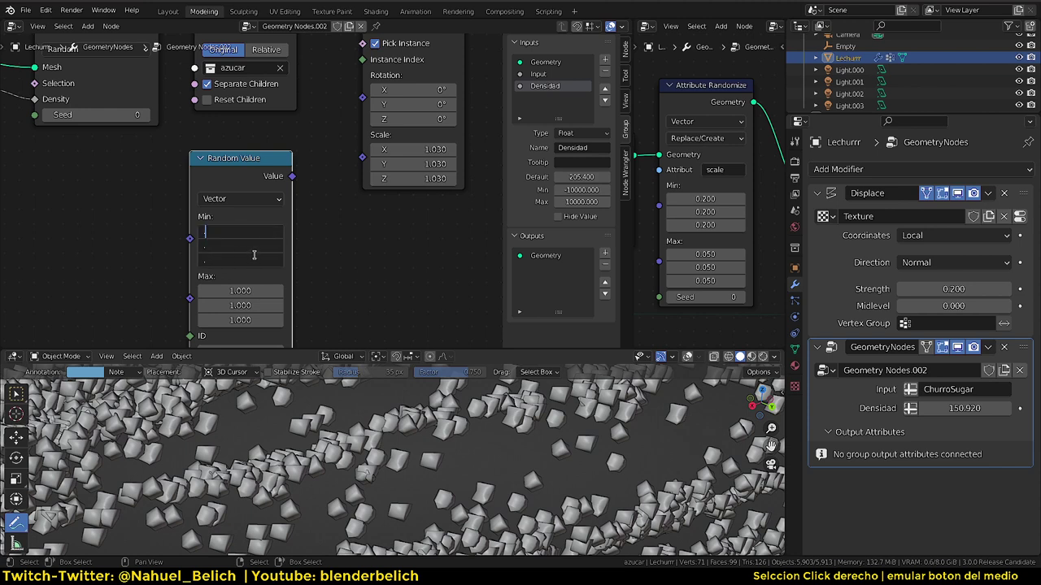
pyautogui.write('.5')
pyautogui.press('Return')
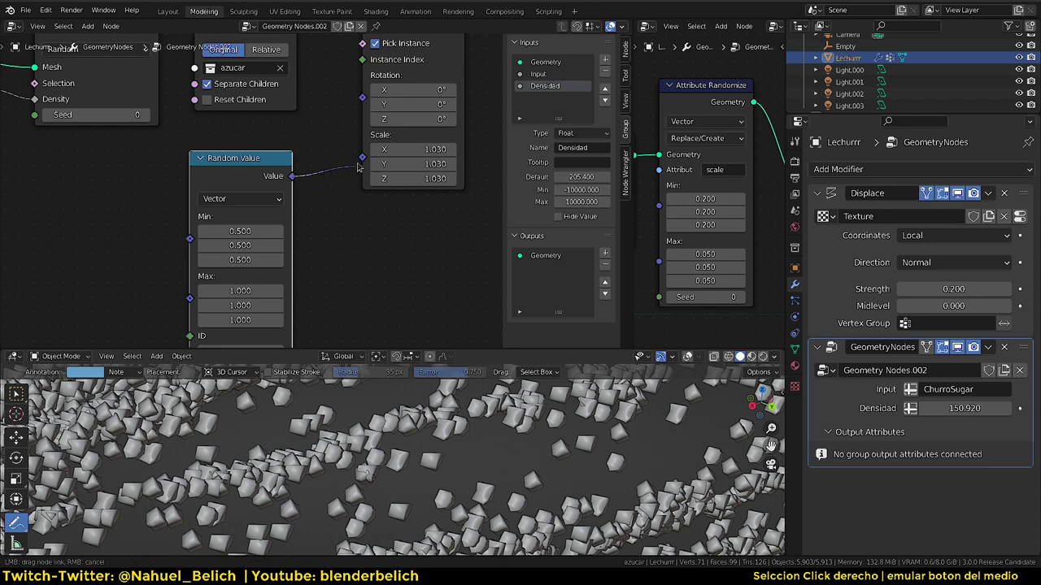
# - Link the Random Value vector output into the Instance on Points Scale input
pyautogui.moveTo(293, 177); pyautogui.dragTo(357, 165)
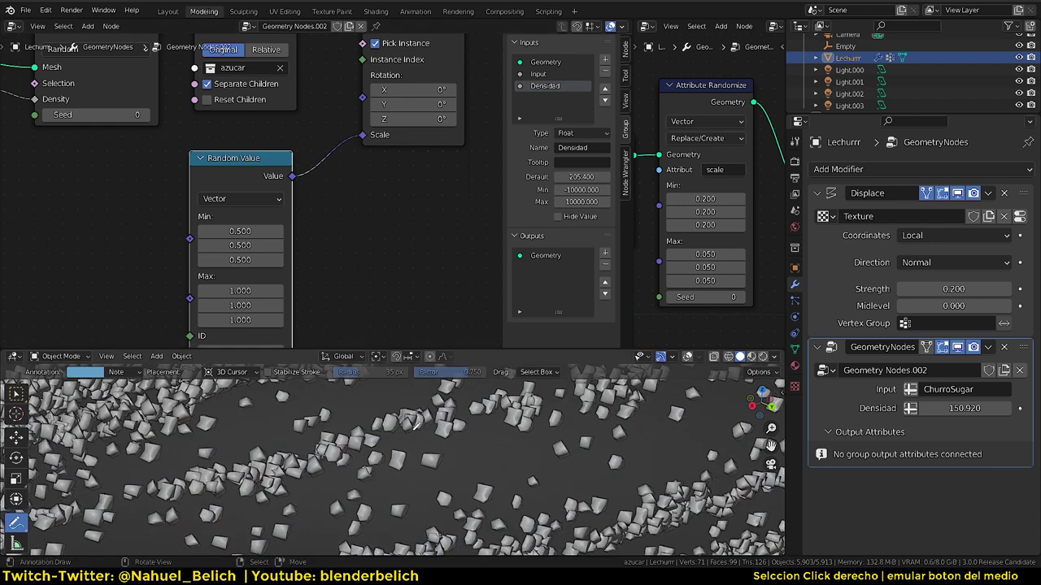
pyautogui.scroll(-10, 368, 445)
pyautogui.scroll(10, 368, 446)
pyautogui.moveTo(368, 446); pyautogui.dragTo(331, 504, button='middle')
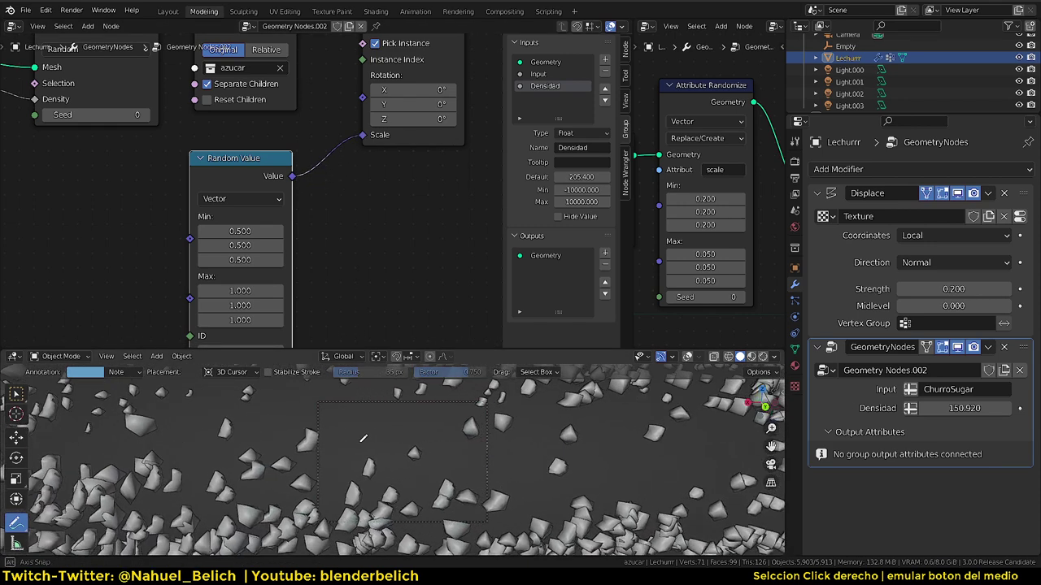
# - Set all three Random Value Max values to 2.4 and inspect the enlarged crystals
pyautogui.moveTo(240, 290); pyautogui.dragTo(335, 439)
pyautogui.write('2')
pyautogui.press('Return')
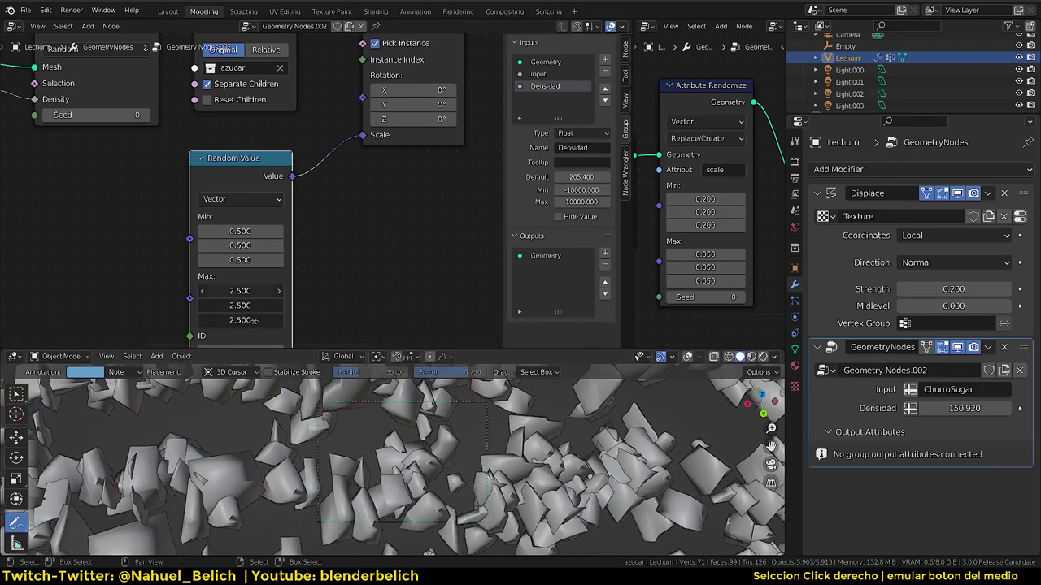
pyautogui.moveTo(335, 439); pyautogui.dragTo(279, 483, button='middle')
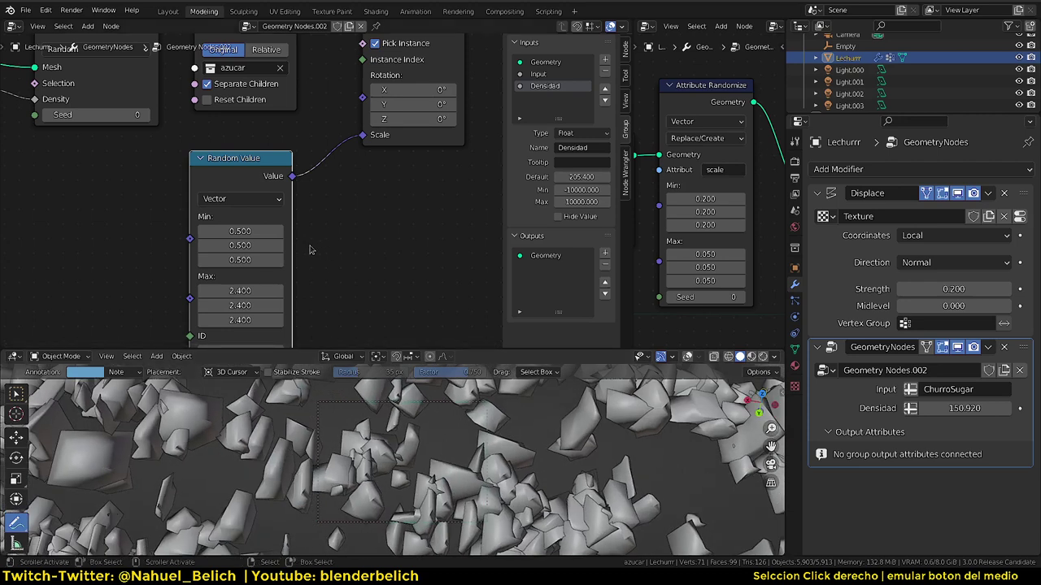
pyautogui.scroll(-2, 293, 309)
pyautogui.moveTo(286, 439); pyautogui.dragTo(313, 390, button='middle')
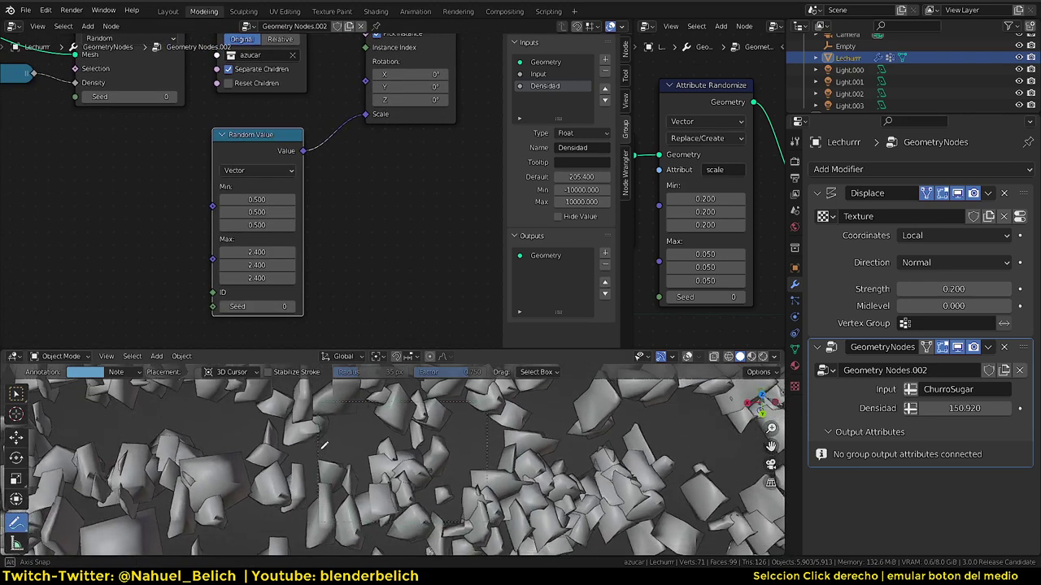
pyautogui.click(327, 200)
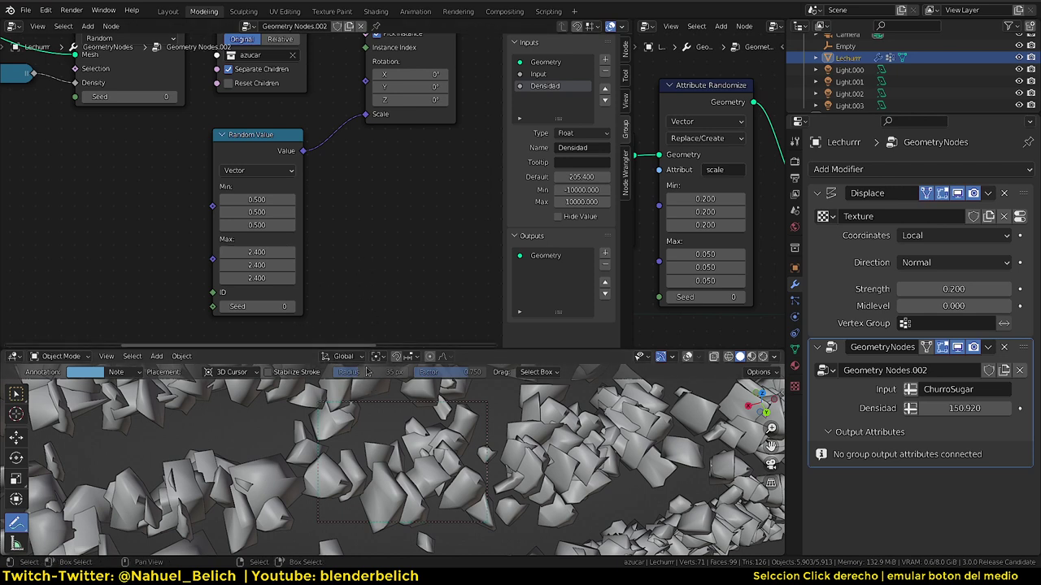
# - Switch the Random Value data type back to Float
pyautogui.scroll(2, 362, 545)
pyautogui.scroll(1, 362, 544)
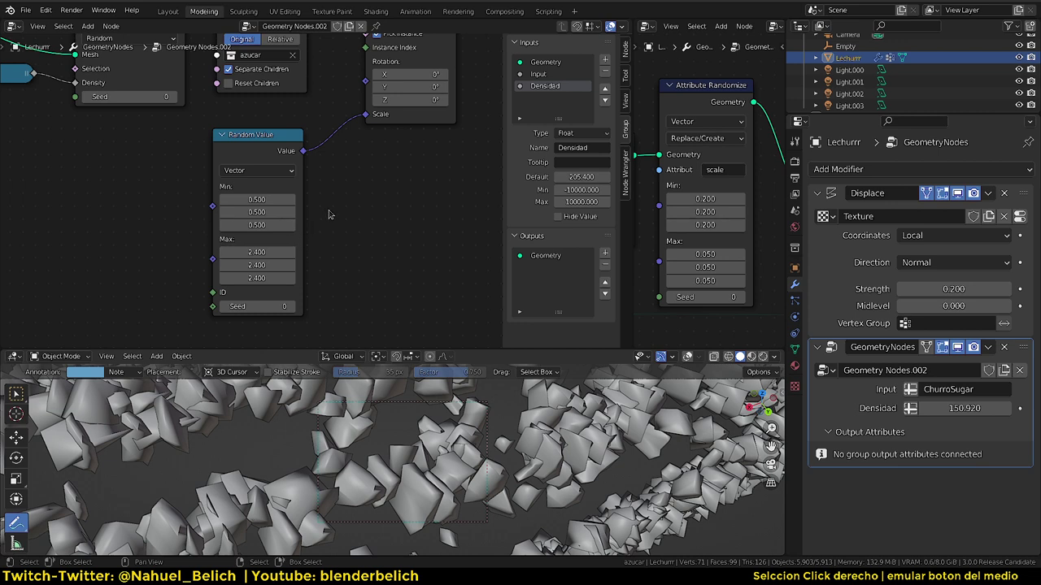
pyautogui.moveTo(321, 455); pyautogui.dragTo(322, 485, button='middle')
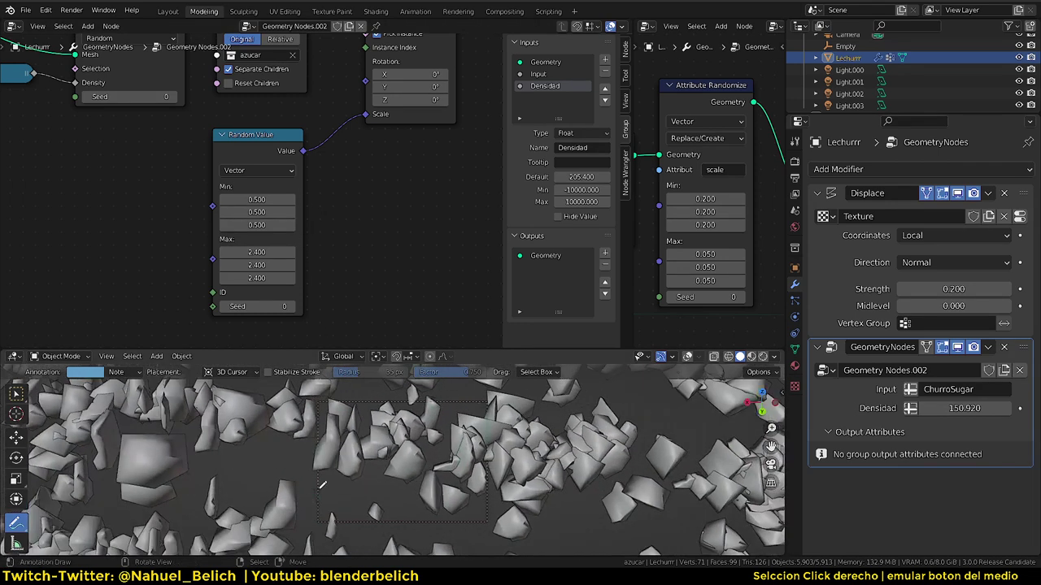
pyautogui.moveTo(334, 520); pyautogui.dragTo(329, 496, button='middle')
pyautogui.click(281, 171)
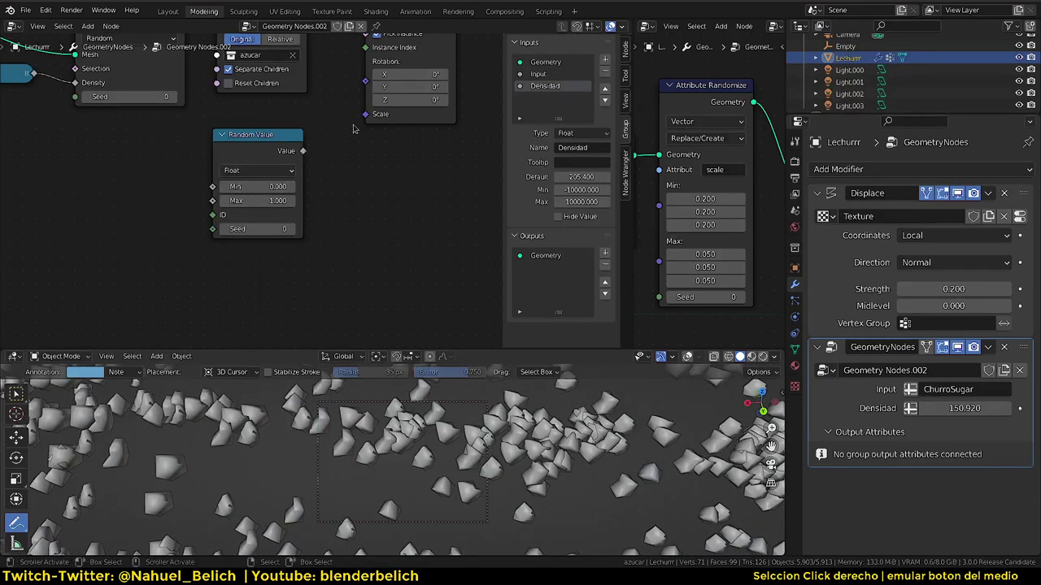
# - Unplug the old Scale link and wire the Float Random Value output into instance Scale
pyautogui.moveTo(366, 114); pyautogui.dragTo(355, 126)
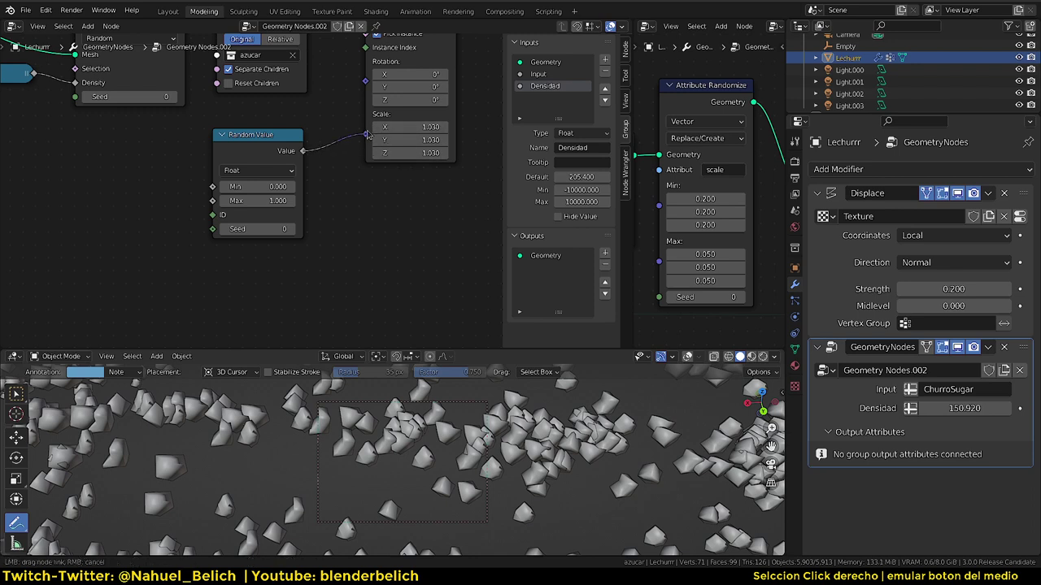
pyautogui.moveTo(303, 152); pyautogui.dragTo(366, 114)
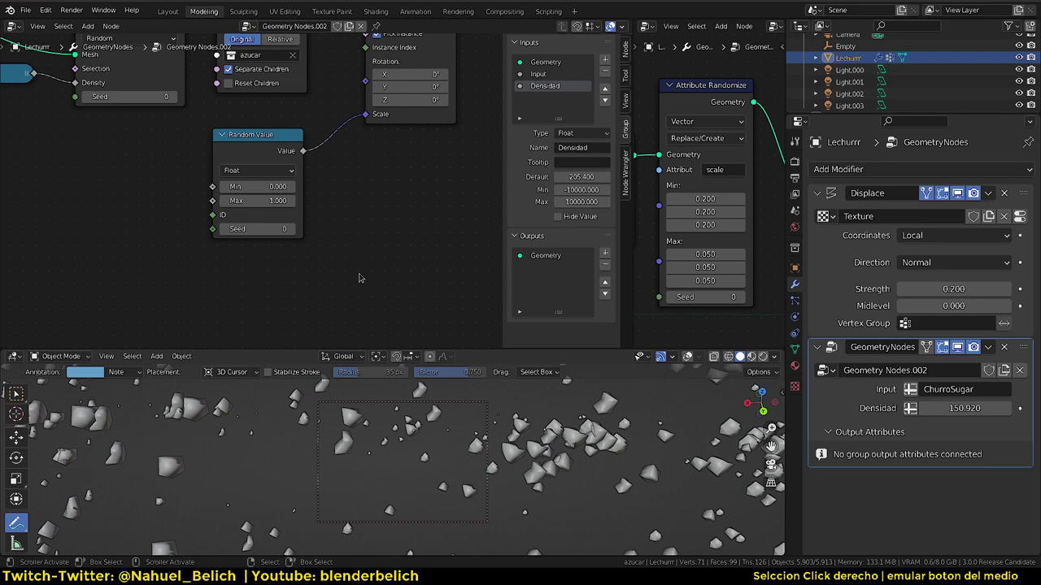
# - Set the Random Value range to Min 0.5 and Max about 1.1
pyautogui.click(272, 186)
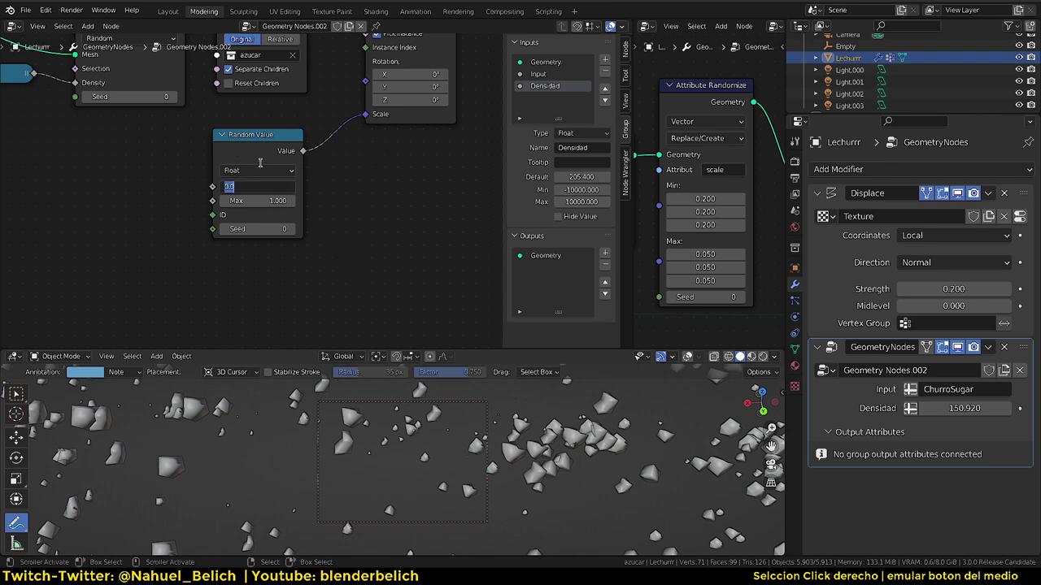
pyautogui.write('0.5')
pyautogui.press('Return')
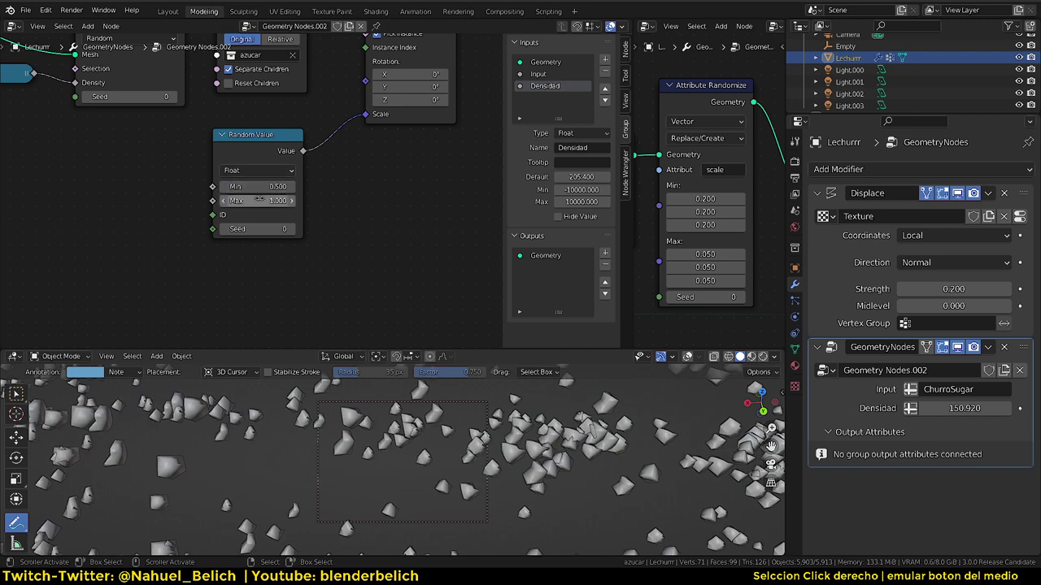
pyautogui.click(268, 200)
pyautogui.write('1.7')
pyautogui.press('Return')
pyautogui.moveTo(269, 200); pyautogui.dragTo(244, 200)
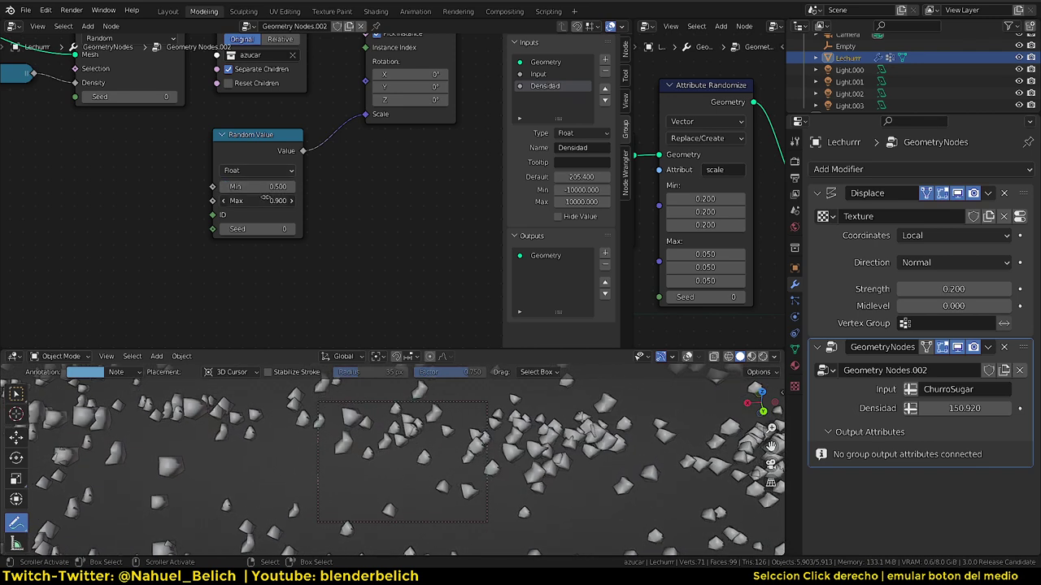
pyautogui.keyDown('ctrl'); pyautogui.scroll(5, 268, 200); pyautogui.keyUp('ctrl')
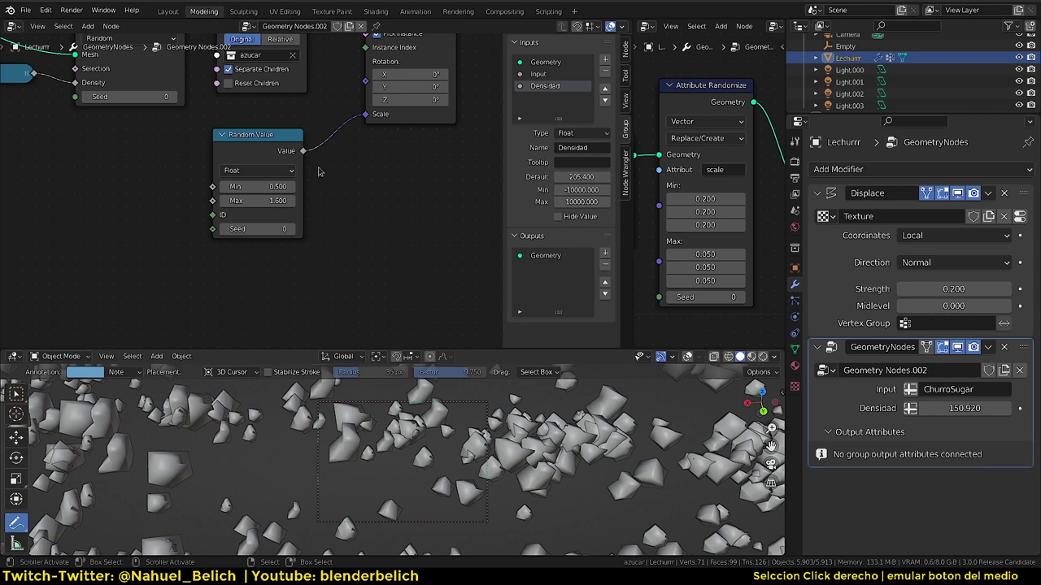
pyautogui.keyDown('ctrl'); pyautogui.scroll(3, 350, 250); pyautogui.keyUp('ctrl')
pyautogui.scroll(1, 349, 250)
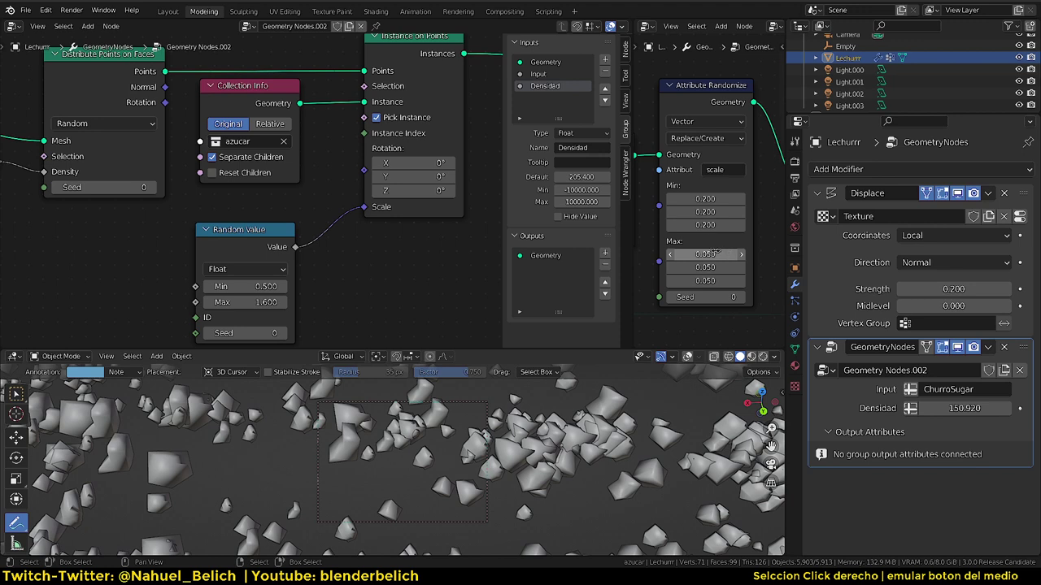
# - Retype the Random Value range as Min 0.2 and Max 0.05
pyautogui.doubleClick(272, 286)
pyautogui.press('BackSpace')
pyautogui.write('0.2')
pyautogui.press('Tab')
pyautogui.press('BackSpace')
pyautogui.press('Return')
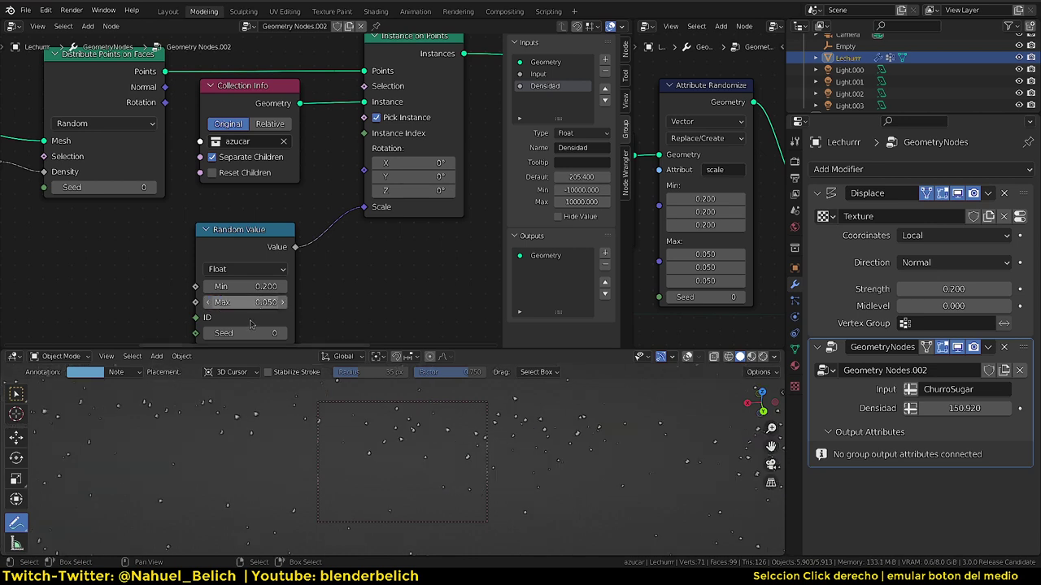
pyautogui.moveTo(417, 520)
pyautogui.mouseDown(button='middle')
pyautogui.moveTo(420, 420)
pyautogui.moveTo(435, 546)
pyautogui.mouseUp(button='middle')
# - Fine-tune the range to Max 0.360 and Min 0.090 for tiny sugar specks
pyautogui.moveTo(268, 302)
pyautogui.mouseDown()
pyautogui.moveTo(301, 292)
pyautogui.moveTo(247, 302)
pyautogui.moveTo(295, 279)
pyautogui.moveTo(258, 302)
pyautogui.mouseUp()
pyautogui.moveTo(390, 455)
pyautogui.mouseDown(button='middle')
pyautogui.moveTo(274, 493)
pyautogui.moveTo(325, 472)
pyautogui.mouseUp(button='middle')
pyautogui.scroll(3, 355, 446)
pyautogui.scroll(-1, 355, 445)
pyautogui.scroll(2, 355, 445)
pyautogui.scroll(2, 355, 446)
pyautogui.moveTo(261, 286); pyautogui.dragTo(221, 286)
# - Raise the modifier's Densidad through 500 and 700 to a final 1500
pyautogui.scroll(-2, 358, 325)
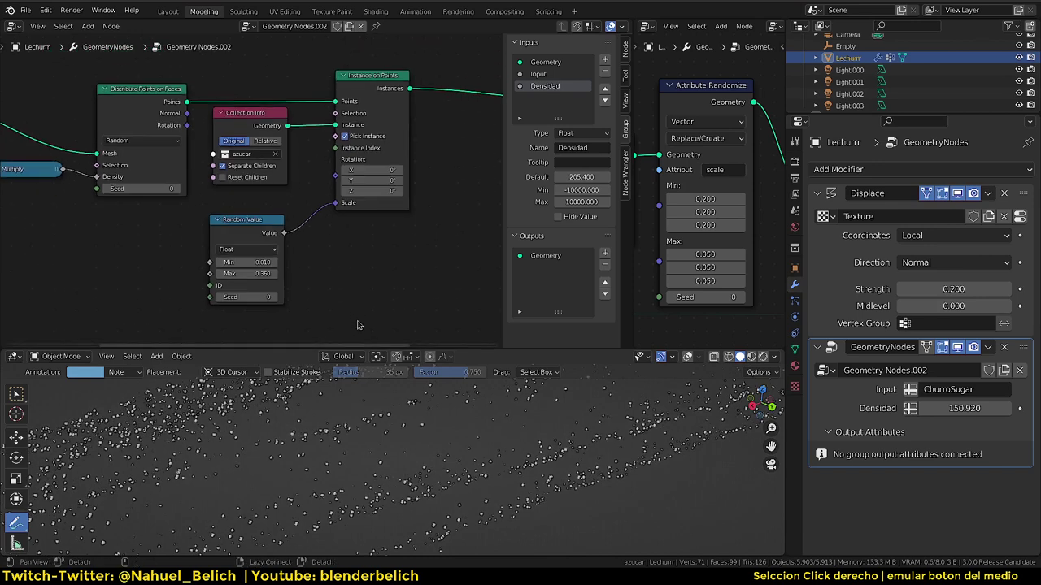
pyautogui.scroll(-5, 379, 439)
pyautogui.scroll(2, 379, 425)
pyautogui.scroll(2, 379, 425)
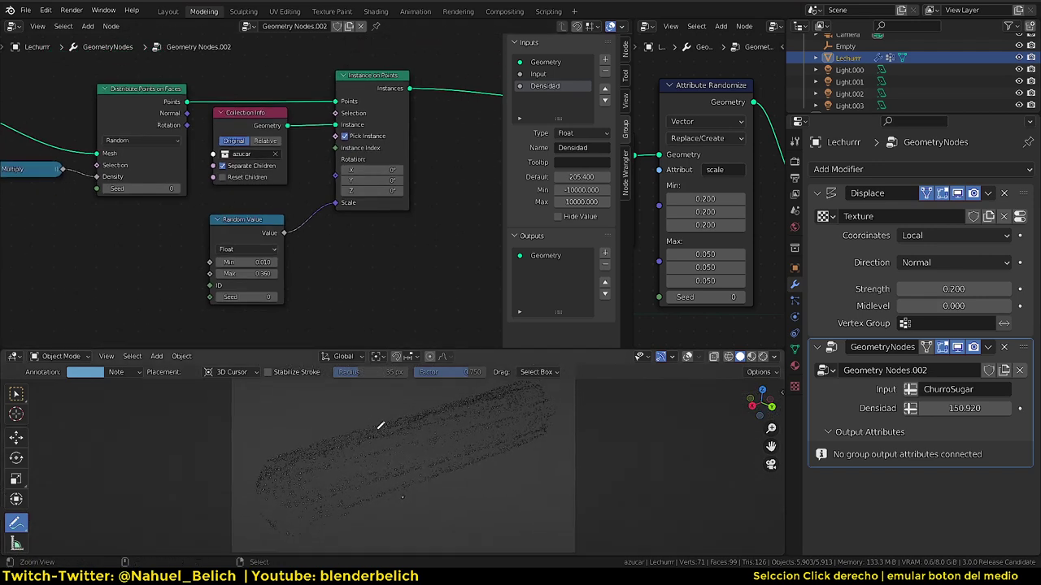
pyautogui.scroll(2, 380, 425)
pyautogui.click(963, 407)
pyautogui.write('500')
pyautogui.press('Return')
pyautogui.click(968, 407)
pyautogui.write('70')
pyautogui.press('Return')
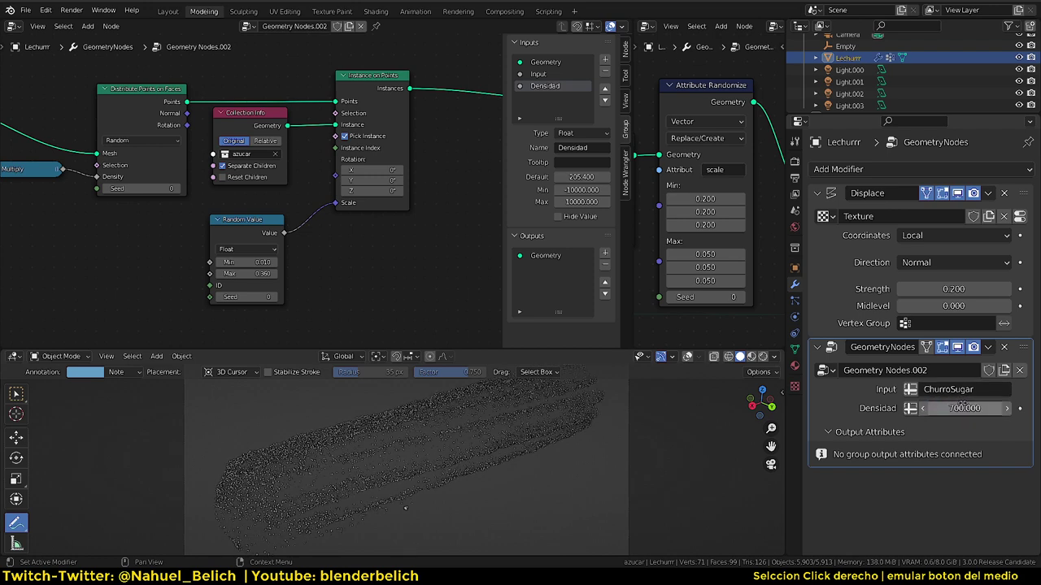
pyautogui.click(964, 408)
pyautogui.write('1500')
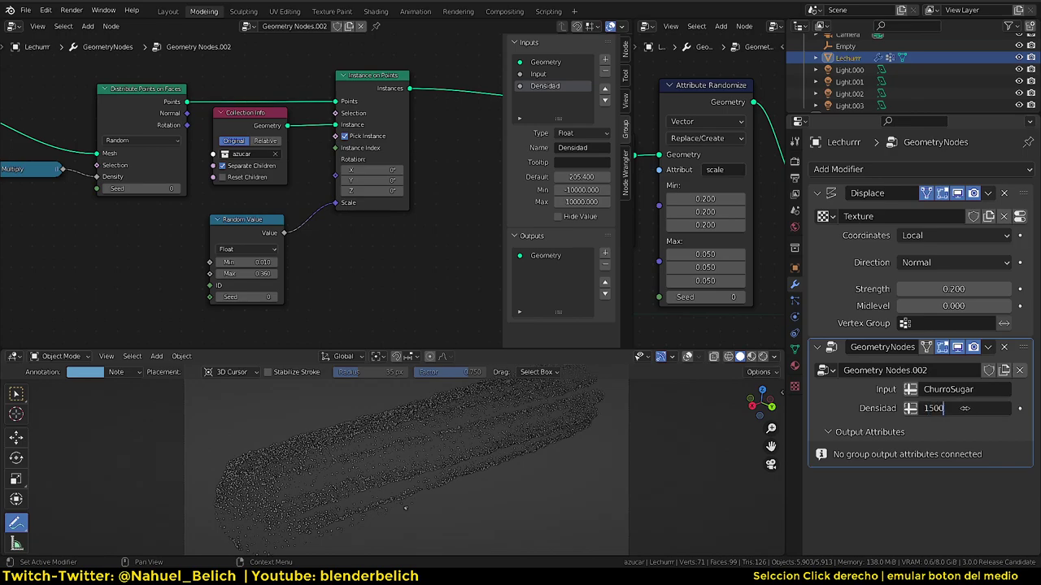
pyautogui.press('Return')
# - Nudge the Random Value node up and pan to see more of the node tree
pyautogui.scroll(2, 390, 459)
pyautogui.scroll(3, 390, 460)
pyautogui.scroll(3, 390, 459)
pyautogui.scroll(-2, 390, 459)
pyautogui.scroll(-2, 390, 459)
pyautogui.scroll(-2, 391, 459)
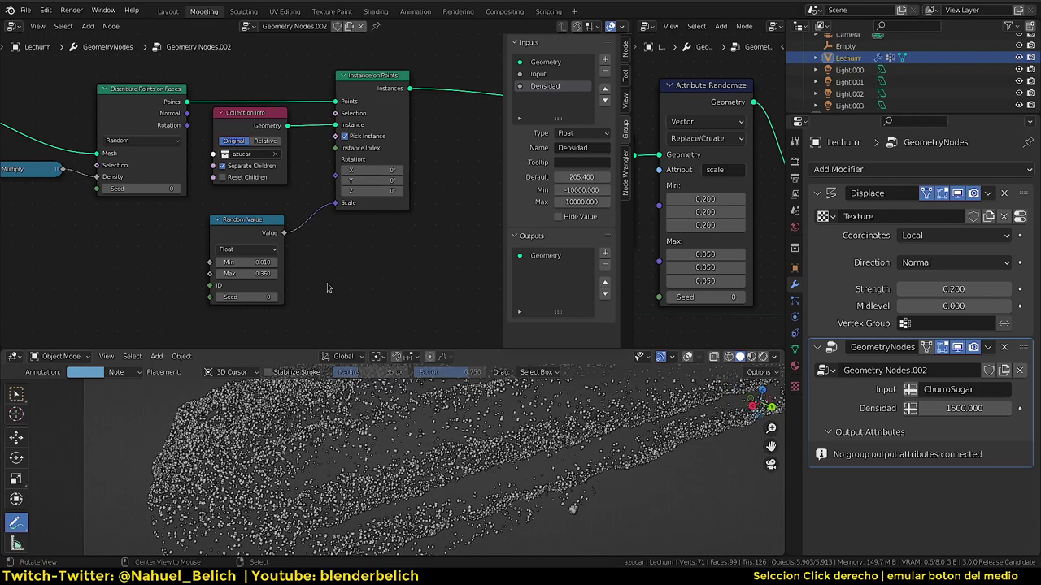
pyautogui.moveTo(260, 243); pyautogui.dragTo(262, 229)
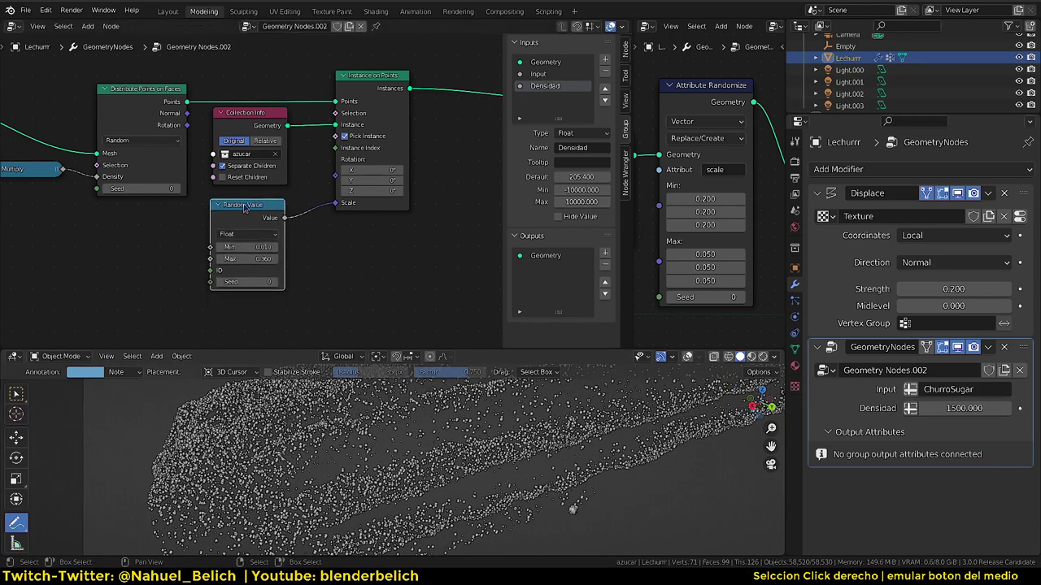
pyautogui.scroll(-1, 365, 192)
pyautogui.scroll(-1, 365, 193)
pyautogui.moveTo(241, 194); pyautogui.dragTo(182, 256, button='middle')
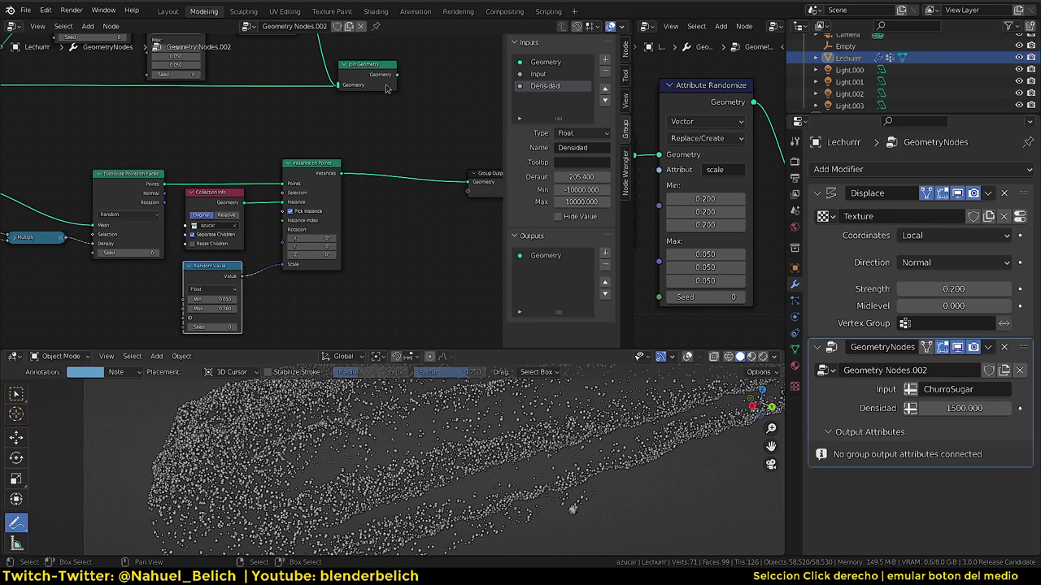
# - Insert a Join Geometry node between Instance on Points and Group Output
pyautogui.hotkey('shift', 'a')
pyautogui.click(407, 248)
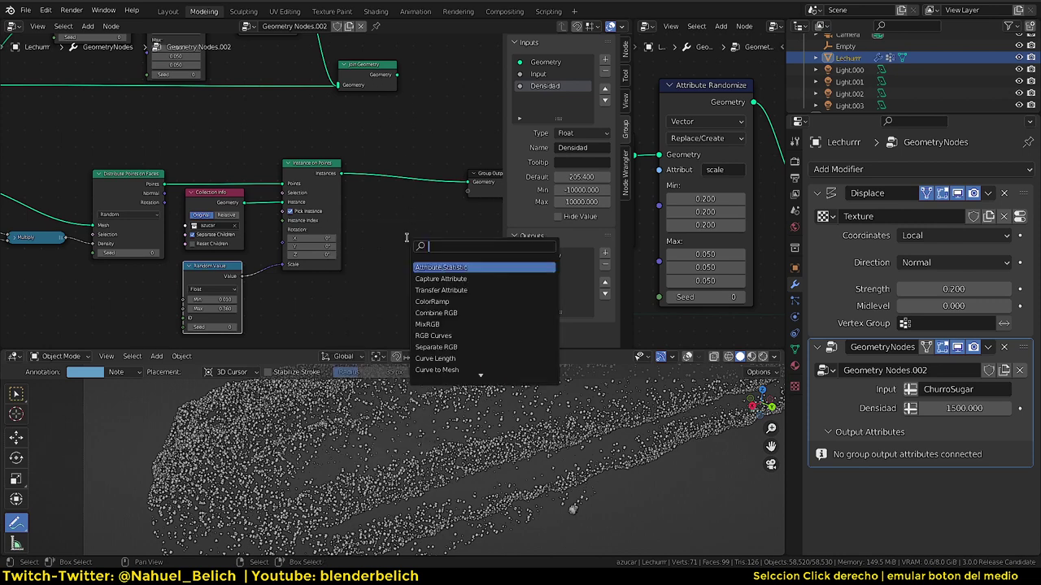
pyautogui.write('join')
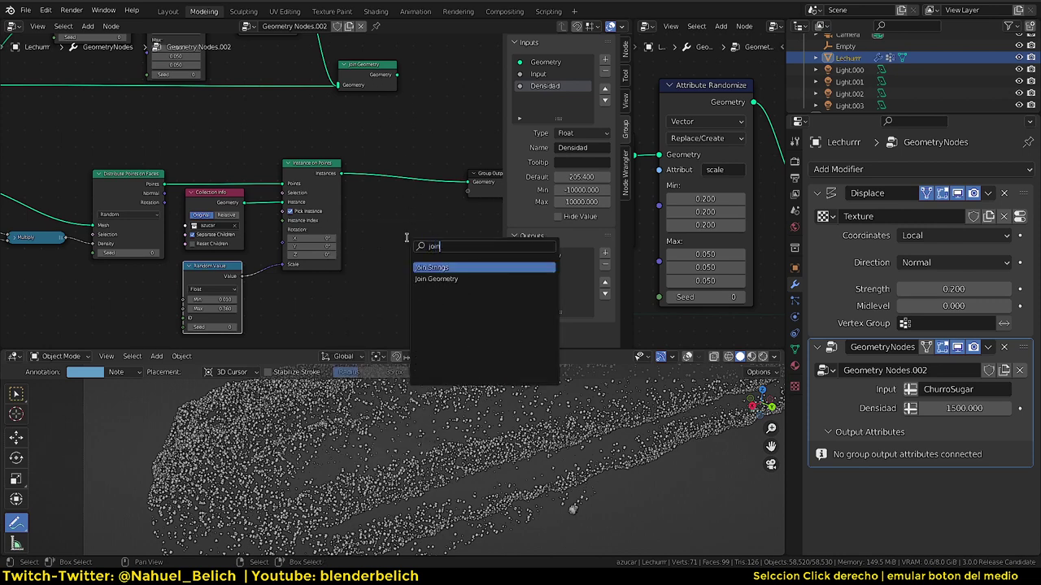
pyautogui.press('Down')
pyautogui.press('Return')
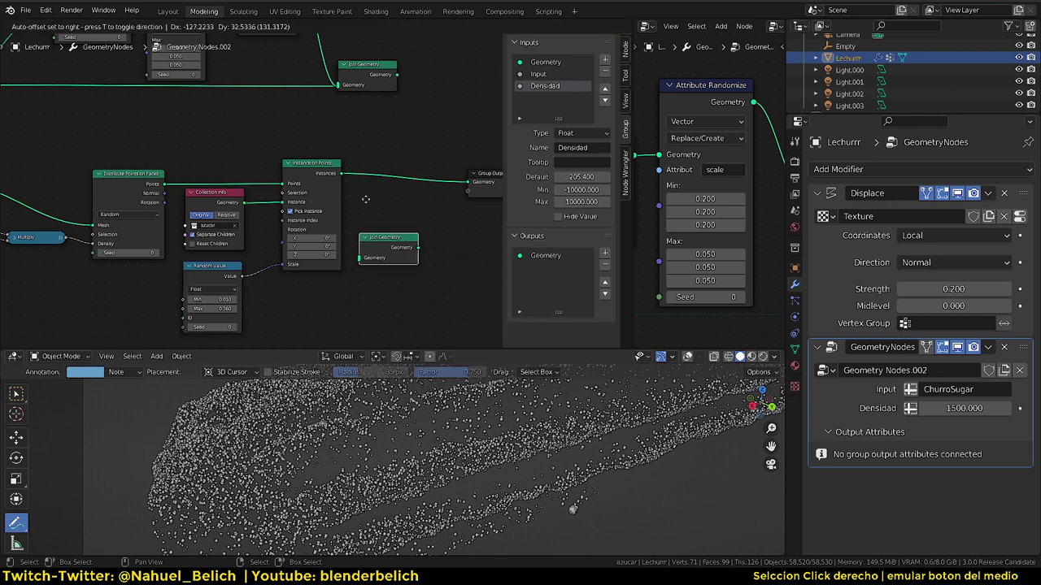
pyautogui.click(376, 159)
# - Feed the Group Input churro geometry into Join Geometry
pyautogui.moveTo(675, 309)
pyautogui.mouseDown(button='middle')
pyautogui.moveTo(668, 107)
pyautogui.moveTo(686, 49)
pyautogui.mouseUp(button='middle')
pyautogui.moveTo(364, 178); pyautogui.dragTo(403, 197, button='middle')
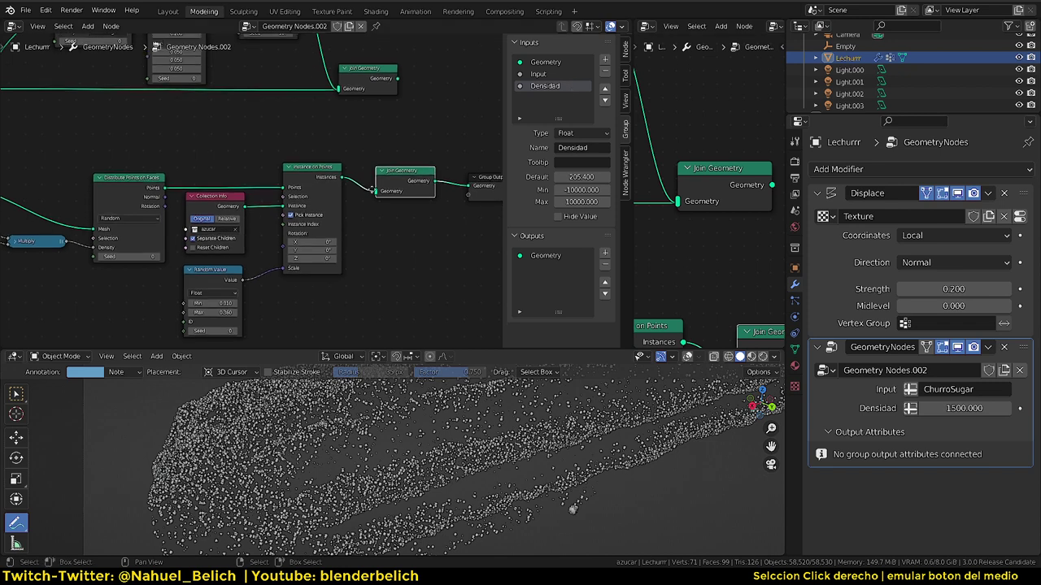
pyautogui.scroll(-2, 254, 191)
pyautogui.moveTo(44, 201)
pyautogui.mouseDown()
pyautogui.moveTo(171, 165)
pyautogui.moveTo(385, 209)
pyautogui.mouseUp()
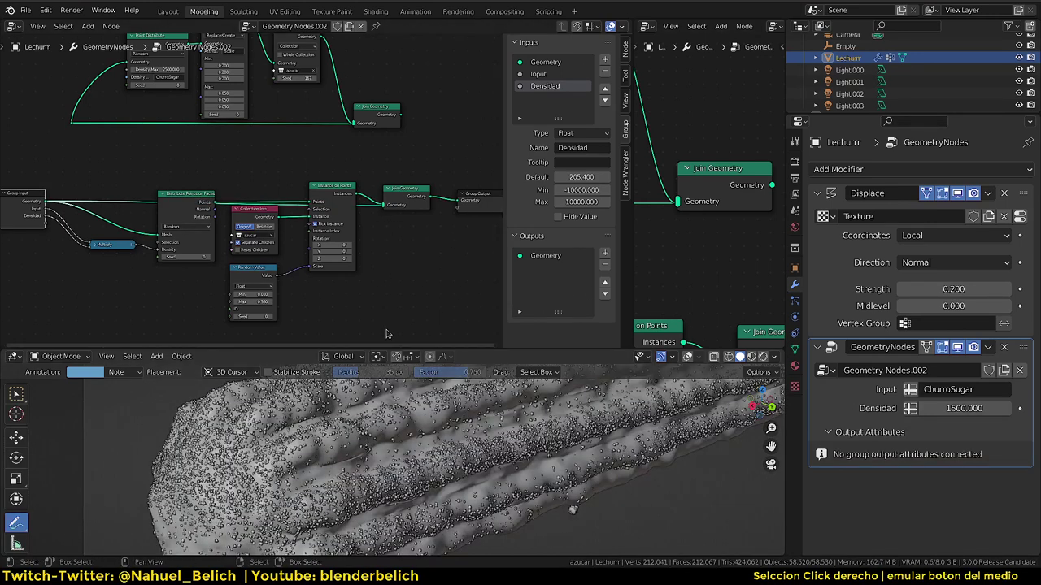
# - Briefly maximize the 3D view to inspect the crystal-coated churro, then restore the layout
pyautogui.hotkey('ctrl', 'space')
pyautogui.scroll(3, 579, 225)
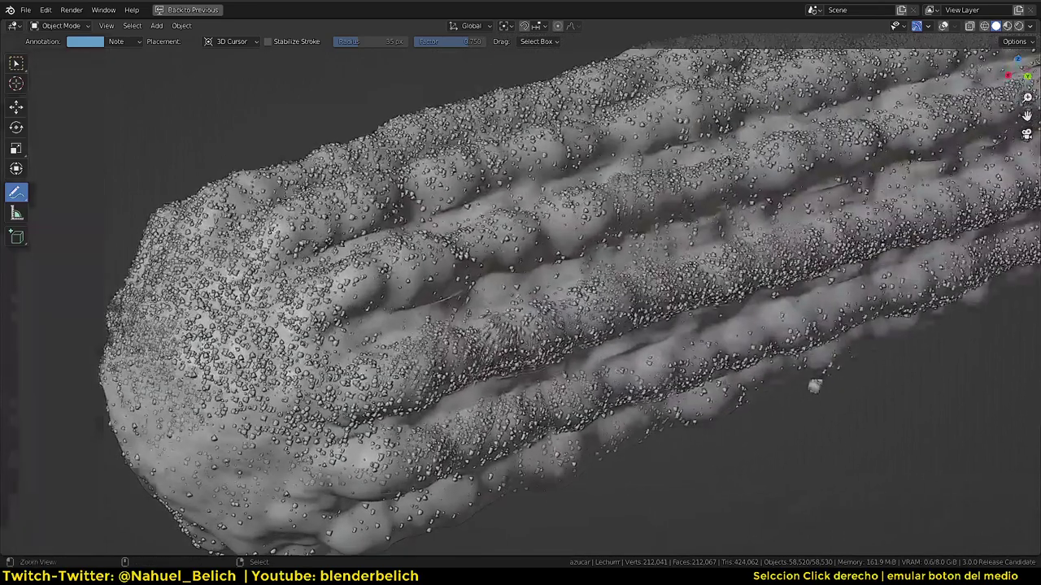
pyautogui.hotkey('ctrl', 'space')
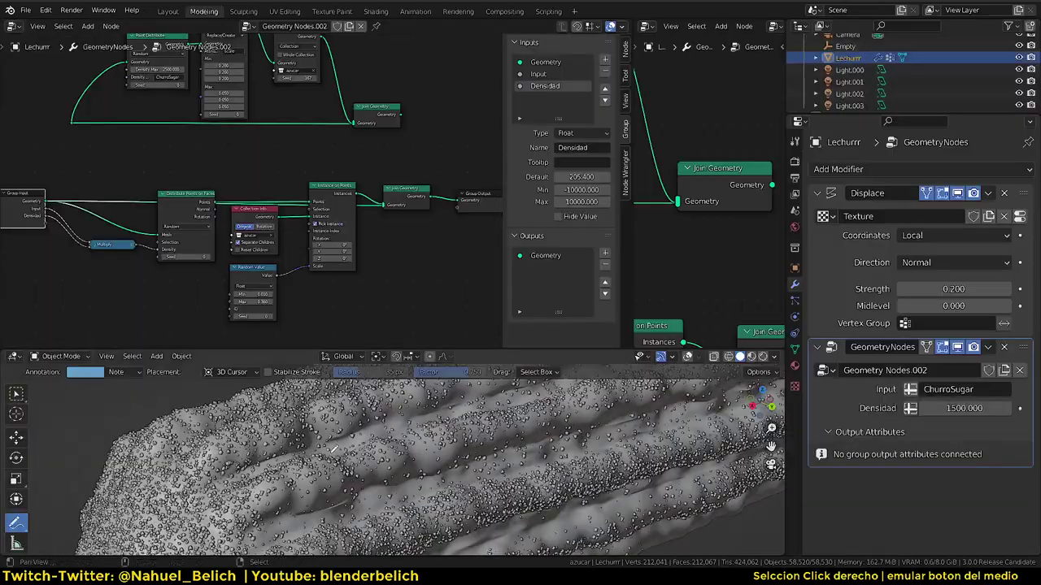
pyautogui.keyDown('shift'); pyautogui.moveTo(357, 420); pyautogui.dragTo(348, 410, button='middle'); pyautogui.keyUp('shift')
# - Set the Cycles render device to CPU and show the churro in Rendered shading
pyautogui.click(794, 161)
pyautogui.click(938, 210)
pyautogui.click(940, 228)
pyautogui.press('z')
pyautogui.click(424, 409)
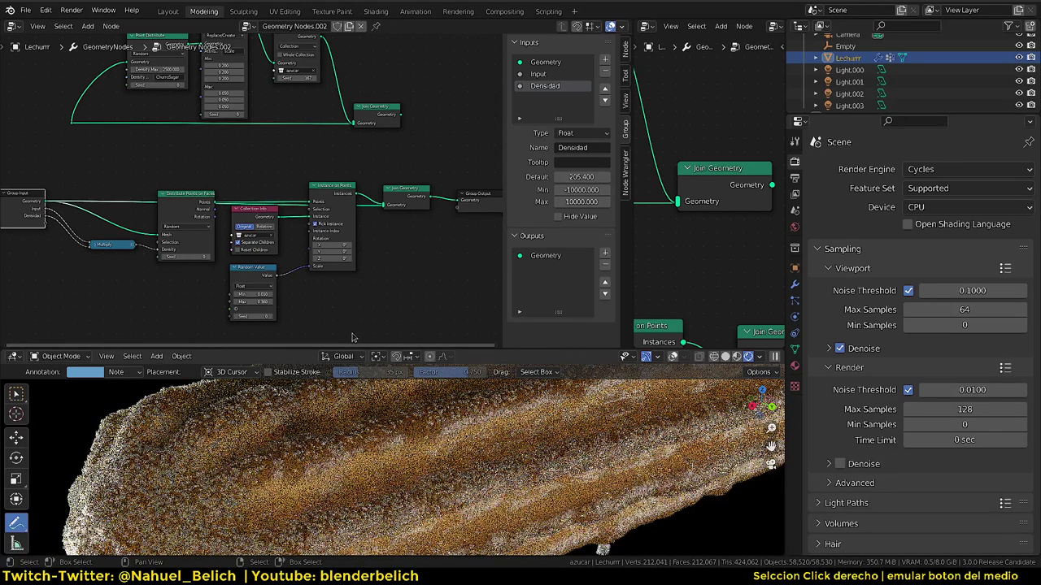
# - Reposition the Join Geometry node higher and the Group Input node up and left
pyautogui.moveTo(395, 159); pyautogui.dragTo(442, 107, button='middle')
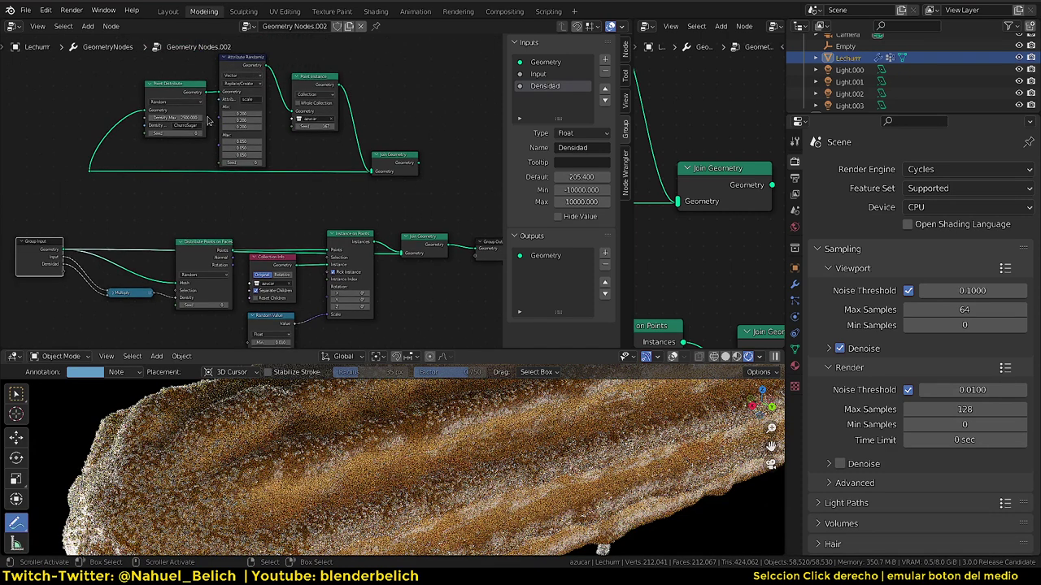
pyautogui.moveTo(283, 230); pyautogui.dragTo(286, 178, button='middle')
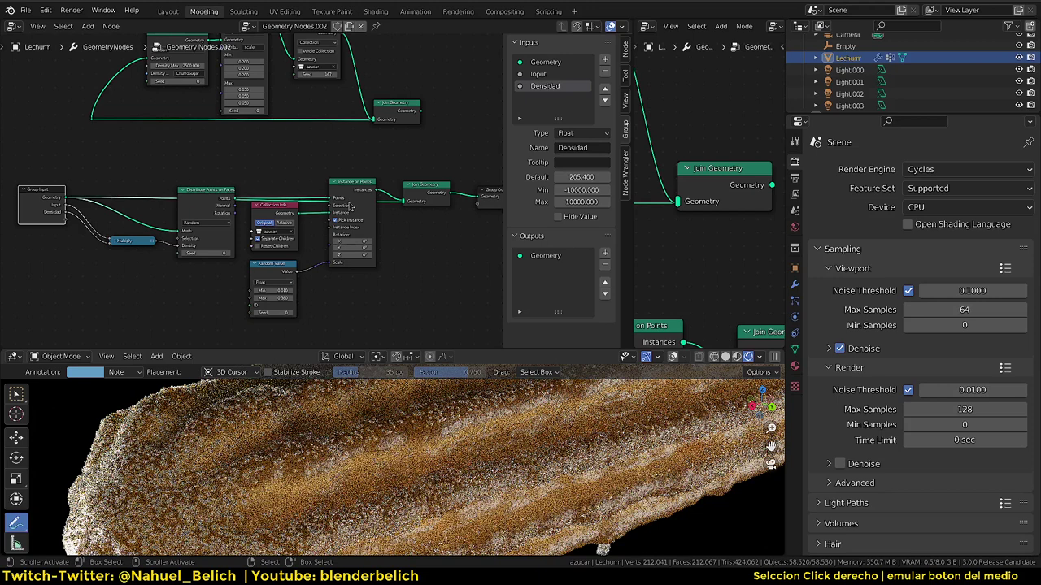
pyautogui.moveTo(431, 193); pyautogui.dragTo(435, 177)
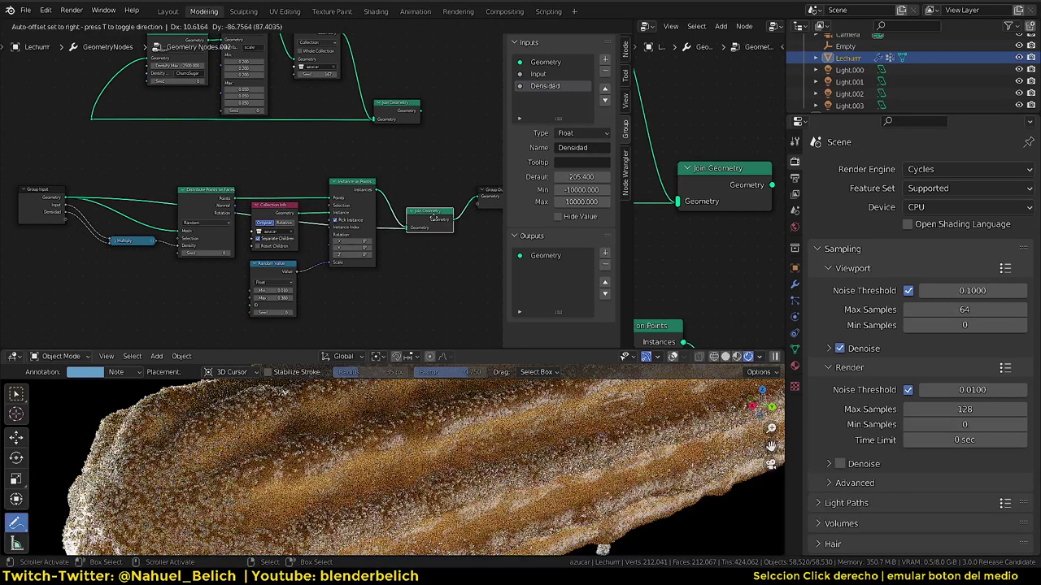
pyautogui.moveTo(435, 178); pyautogui.dragTo(433, 150)
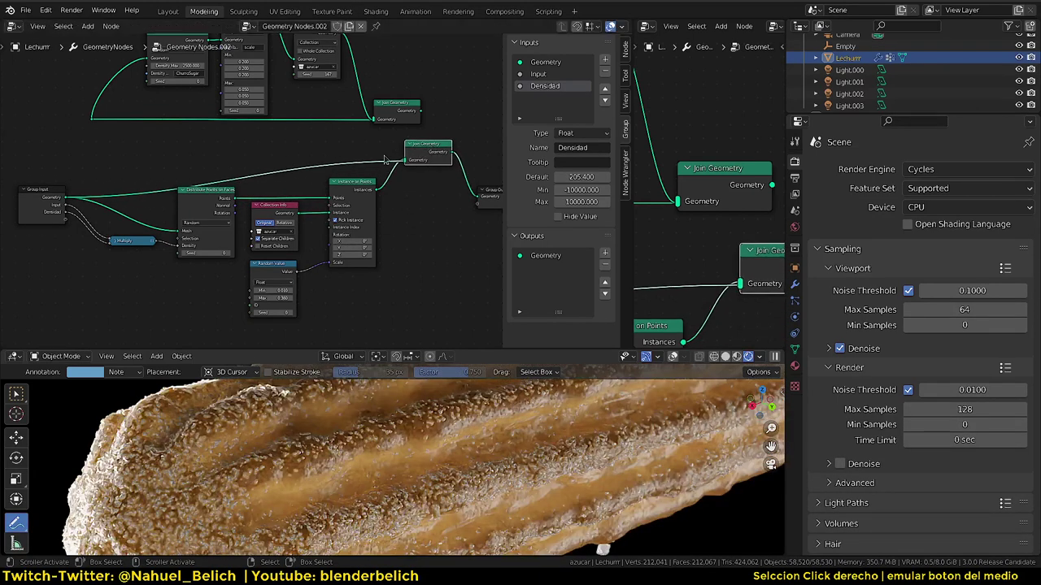
pyautogui.moveTo(51, 205); pyautogui.dragTo(54, 161)
pyautogui.moveTo(215, 147); pyautogui.dragTo(235, 200, button='middle')
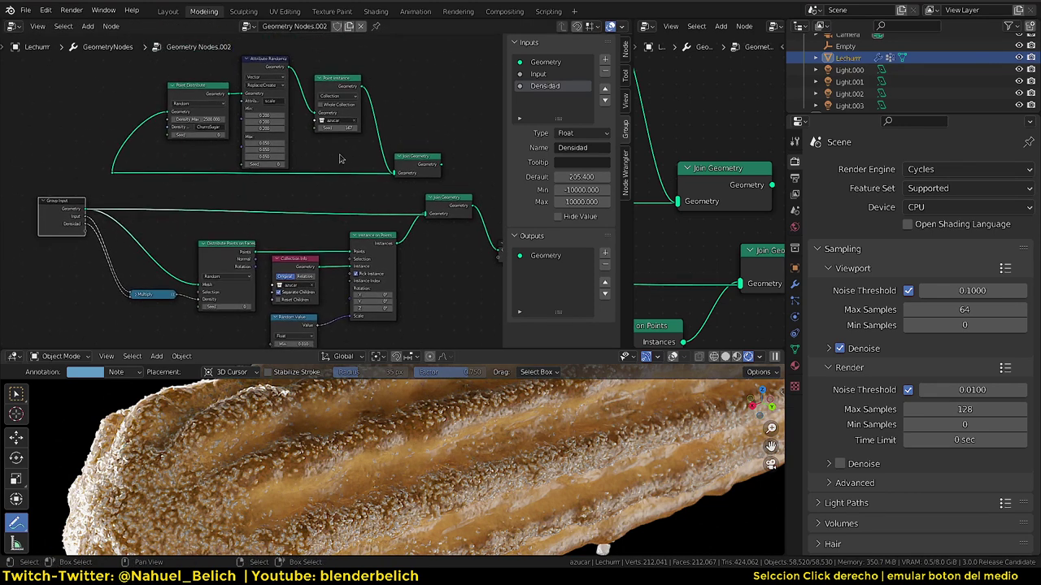
pyautogui.moveTo(384, 175); pyautogui.dragTo(350, 145, button='middle')
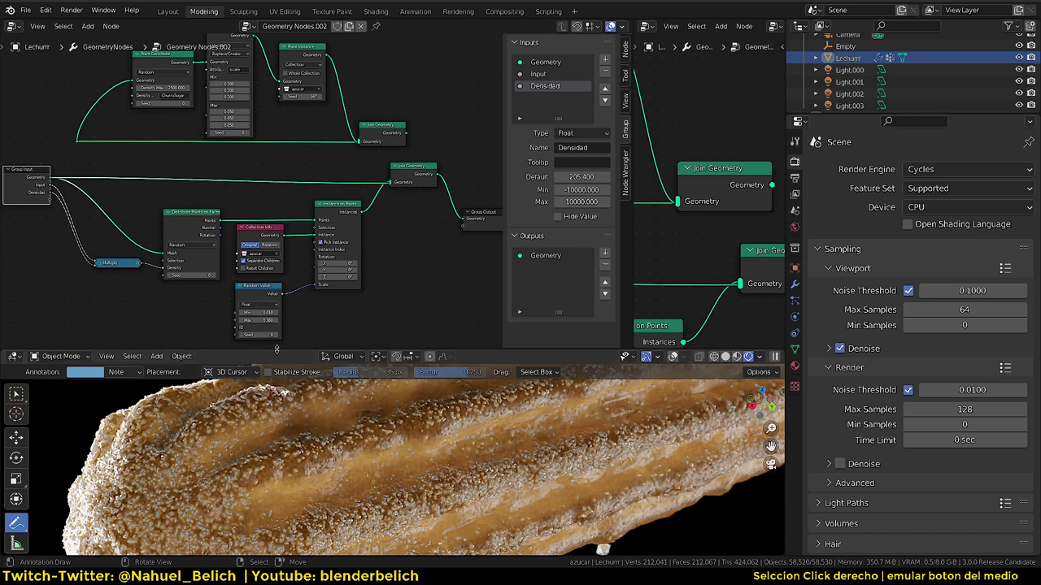
pyautogui.keyDown('ctrl'); pyautogui.moveTo(299, 244); pyautogui.dragTo(288, 269, button='middle'); pyautogui.keyUp('ctrl')
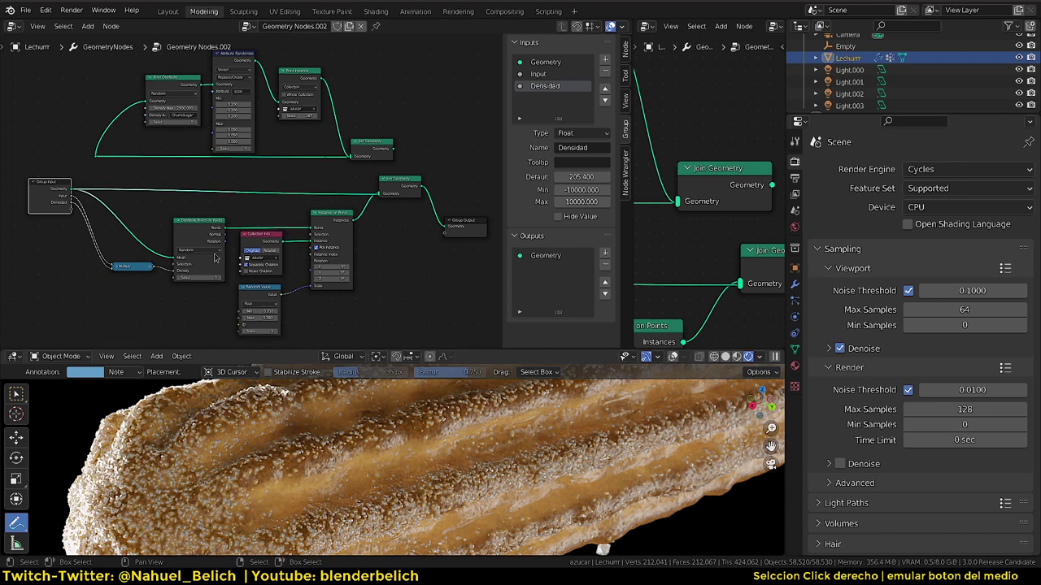
pyautogui.moveTo(47, 197); pyautogui.dragTo(29, 198)
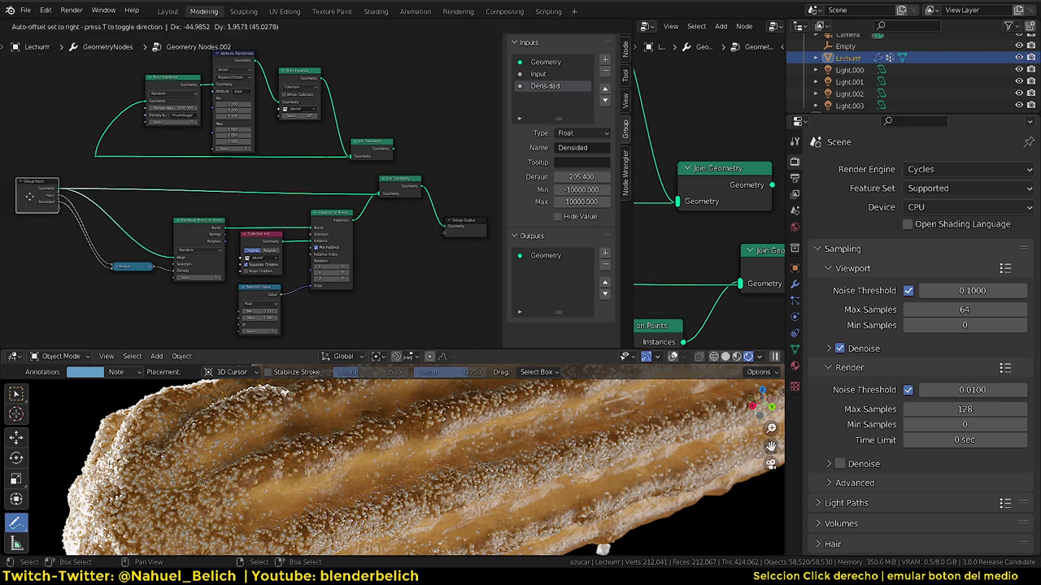
# - Move the three old point-based nodes above the new setup, then maximize and frame the node editor
pyautogui.moveTo(349, 124); pyautogui.dragTo(348, 134, button='middle')
pyautogui.press('b')
pyautogui.moveTo(149, 138); pyautogui.dragTo(127, 149)
pyautogui.press('g')
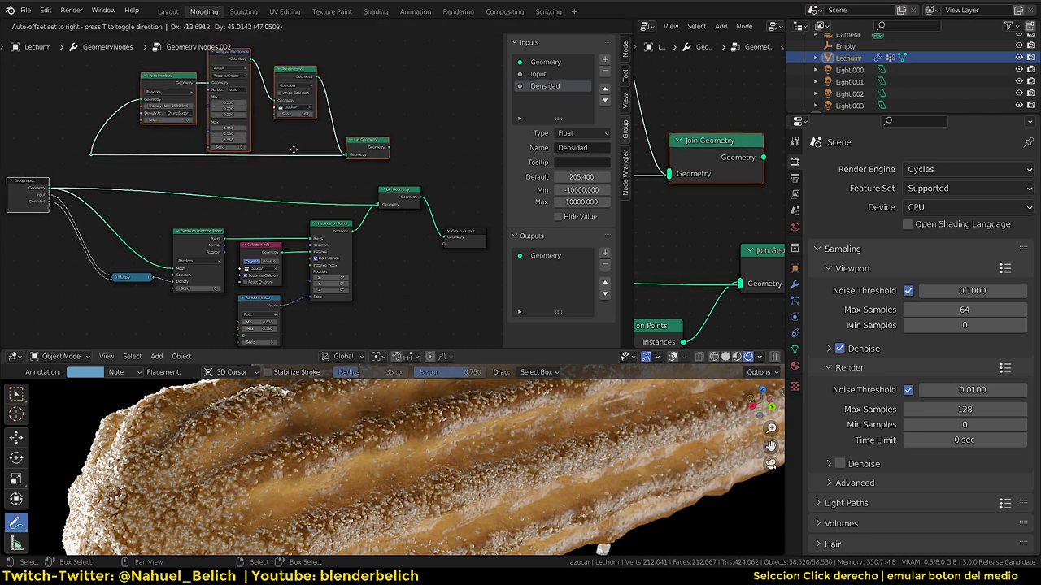
pyautogui.press('Escape')
pyautogui.keyDown('shift'); pyautogui.rightClick(30, 216); pyautogui.keyUp('shift')
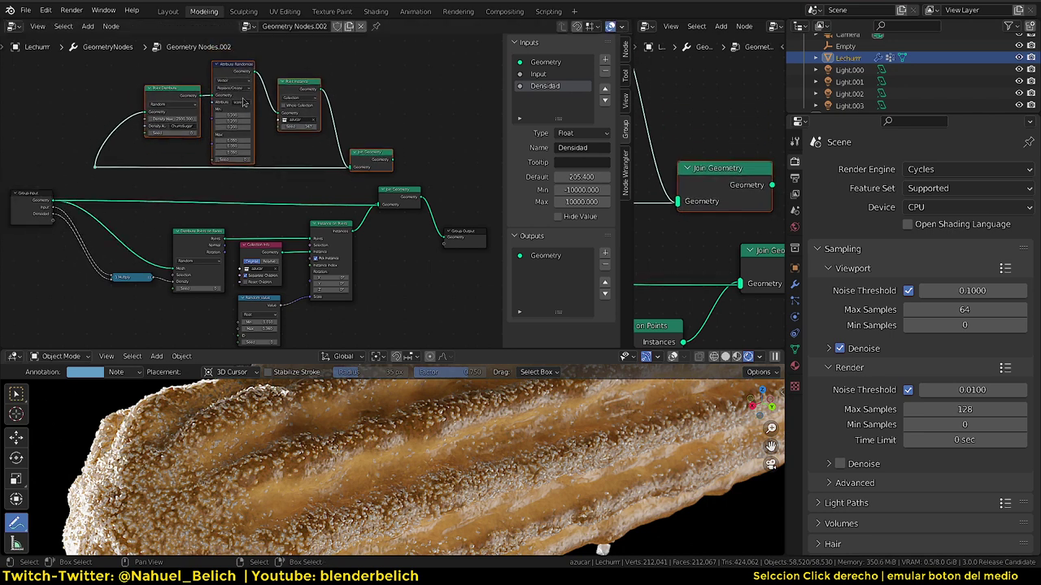
pyautogui.press('g')
pyautogui.click(314, 105)
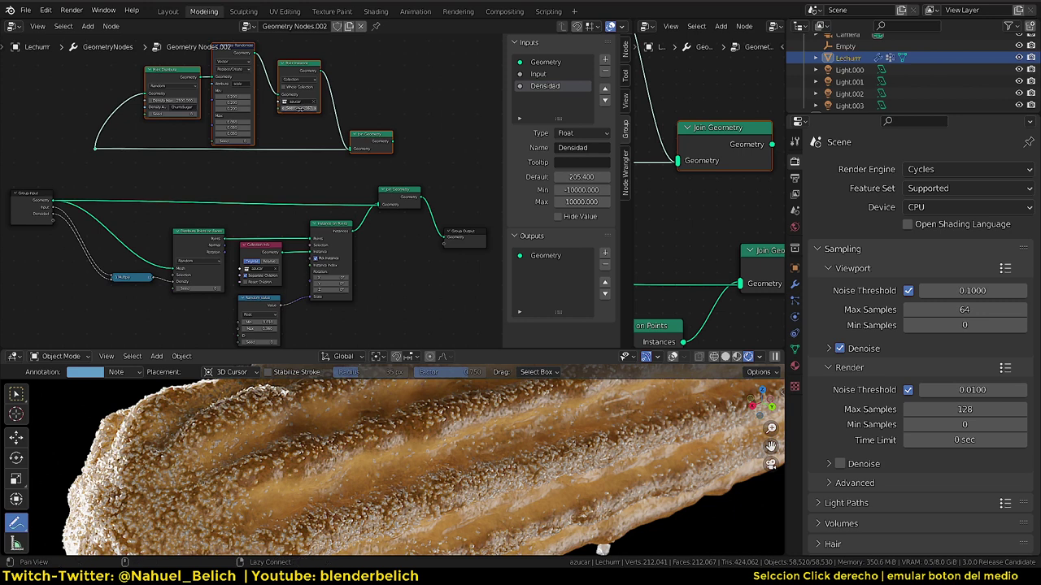
pyautogui.hotkey('ctrl', 'space')
pyautogui.press('Home')
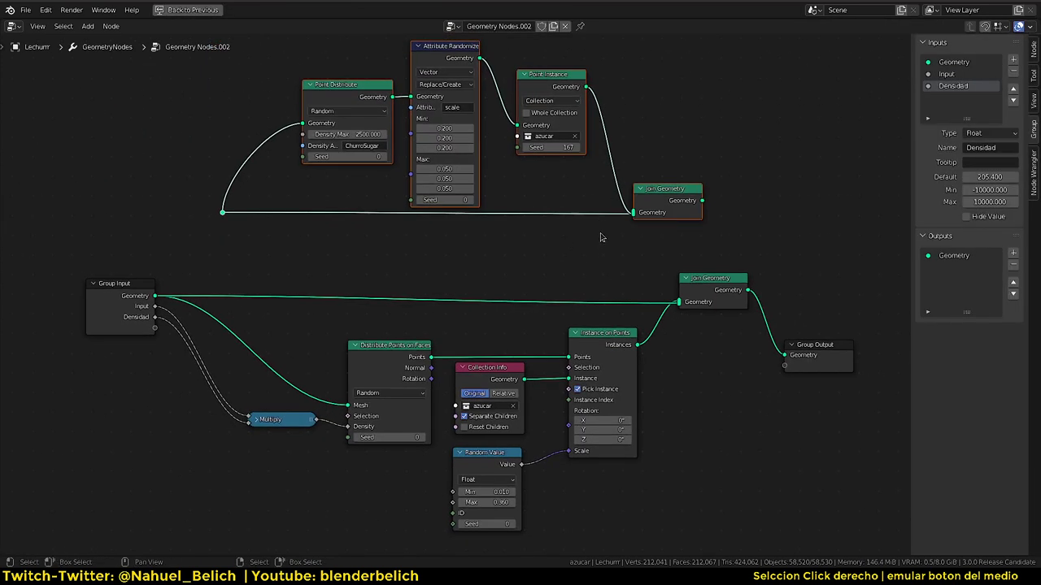
# - Annotate: strike through the old Point nodes, tick the new setup, and write 'Fields' below
pyautogui.hotkey('ctrl', 'v')
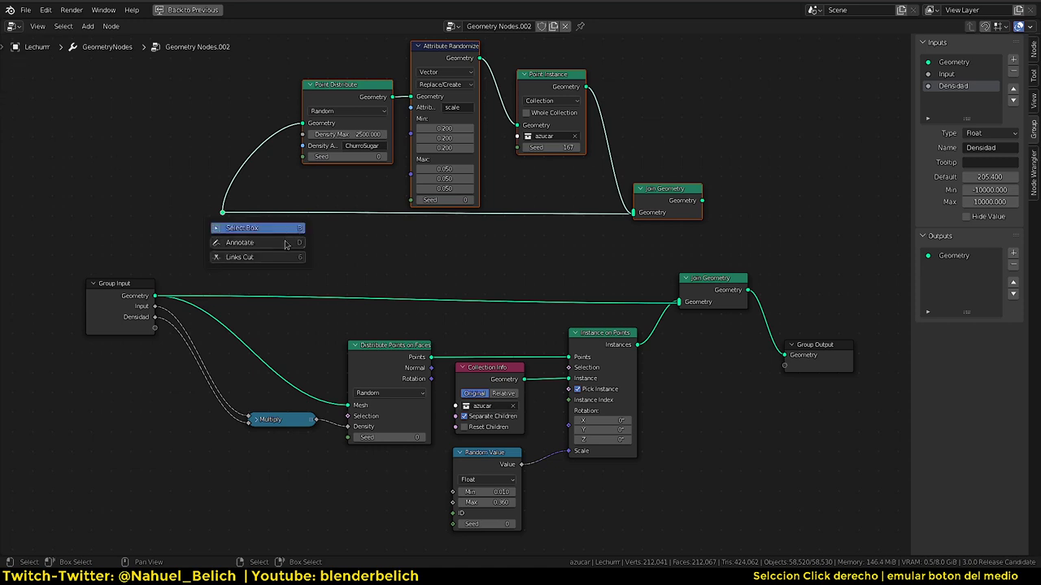
pyautogui.hotkey('ctrl', 'z')
pyautogui.moveTo(210, 233)
pyautogui.keyDown('ctrl'); pyautogui.mouseDown(button='right')
pyautogui.moveTo(587, 154)
pyautogui.moveTo(725, 212)
pyautogui.mouseUp(button='right'); pyautogui.keyUp('ctrl')
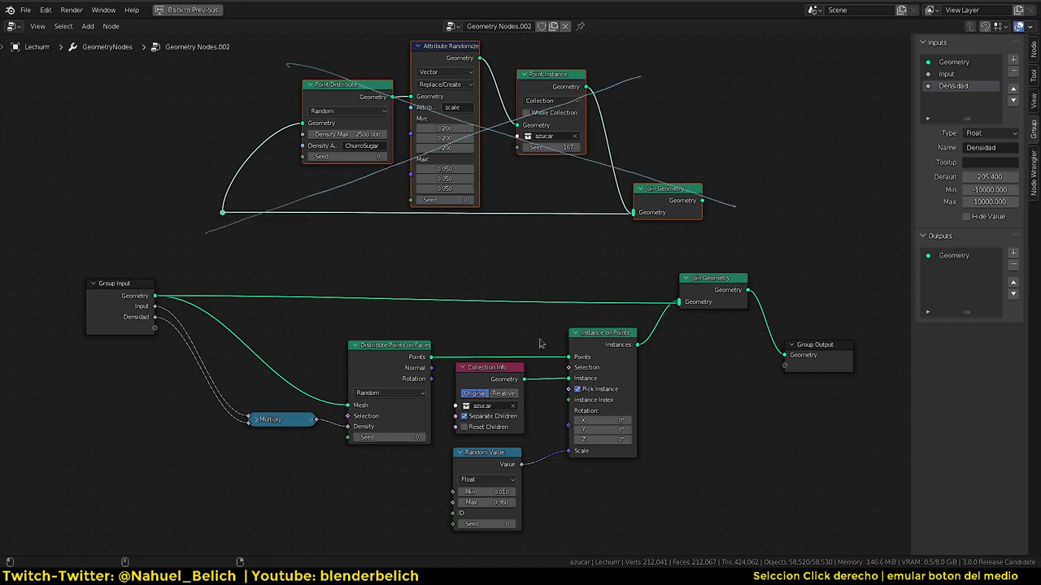
pyautogui.keyDown('ctrl'); pyautogui.moveTo(816, 309); pyautogui.dragTo(850, 286, button='right'); pyautogui.keyUp('ctrl')
pyautogui.moveTo(244, 485)
pyautogui.keyDown('ctrl'); pyautogui.mouseDown(button='right')
pyautogui.moveTo(242, 513)
pyautogui.moveTo(260, 500)
pyautogui.moveTo(301, 500)
pyautogui.mouseUp(button='right'); pyautogui.keyUp('ctrl')
pyautogui.moveTo(305, 503); pyautogui.dragTo(302, 509)
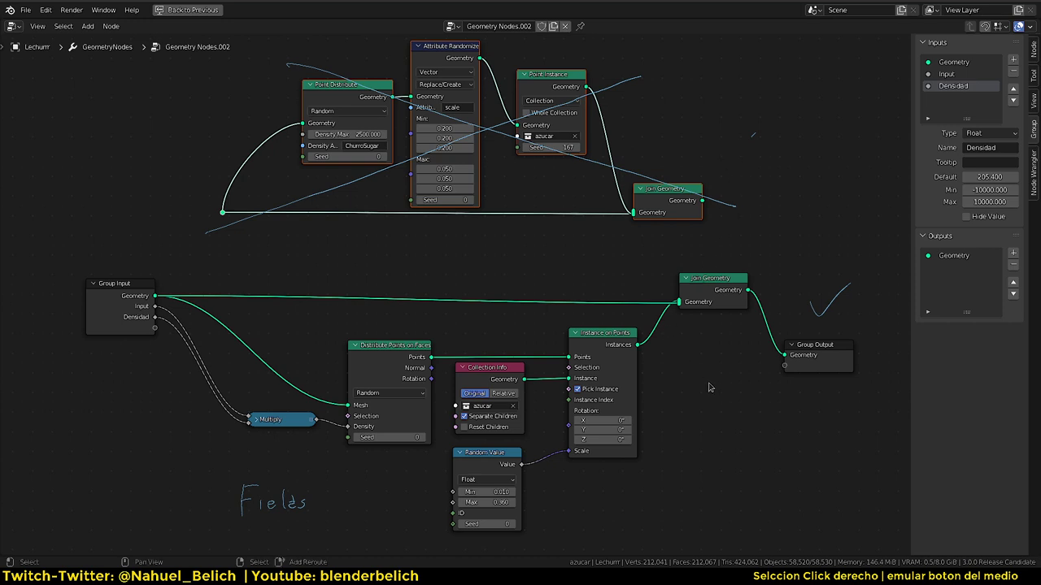
pyautogui.hotkey('shift', 'a')
pyautogui.moveTo(652, 494)
pyautogui.hotkey('shift', 'a')
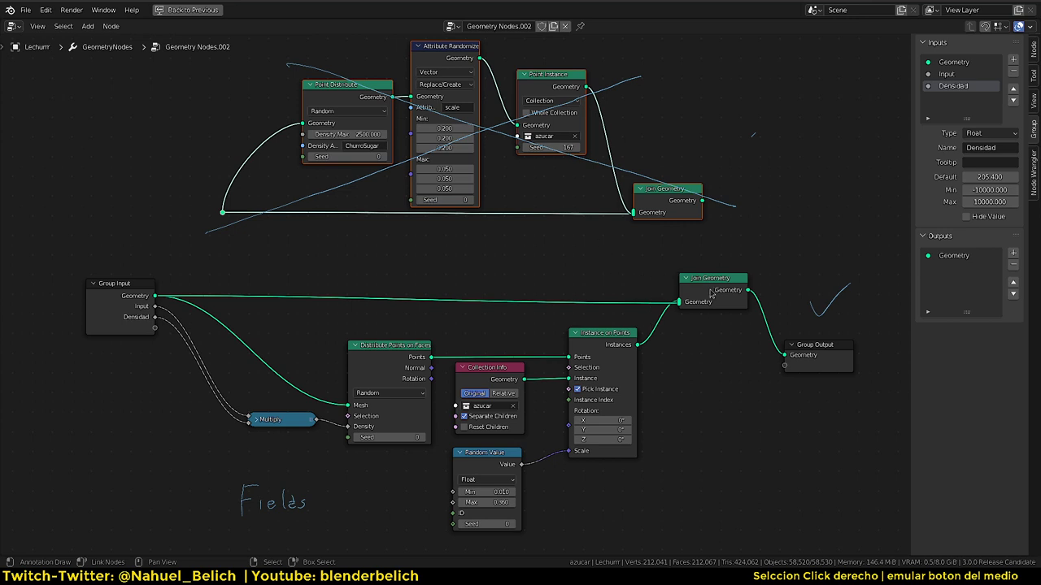
pyautogui.moveTo(691, 259); pyautogui.dragTo(670, 261, button='middle')
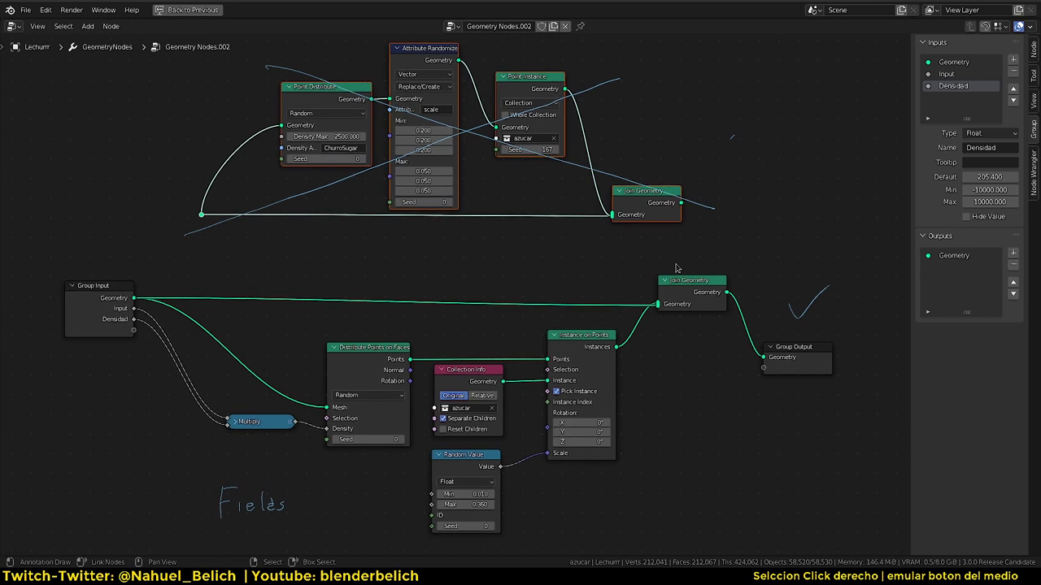